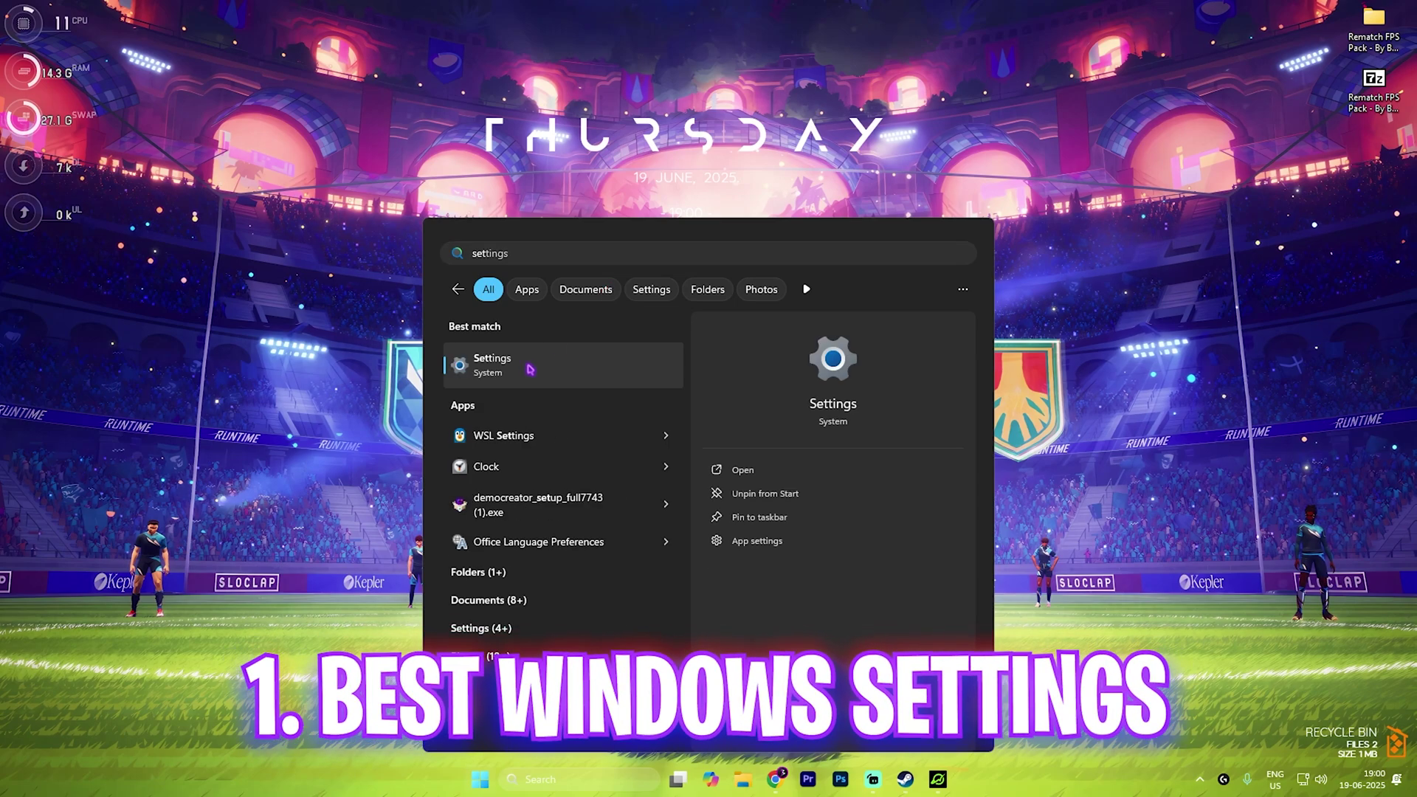
In Settings > Gaming, review the Game Bar and Game Mode settings, then go to the Graphics page
{"action": "left_click", "coordinate": [601, 367]}
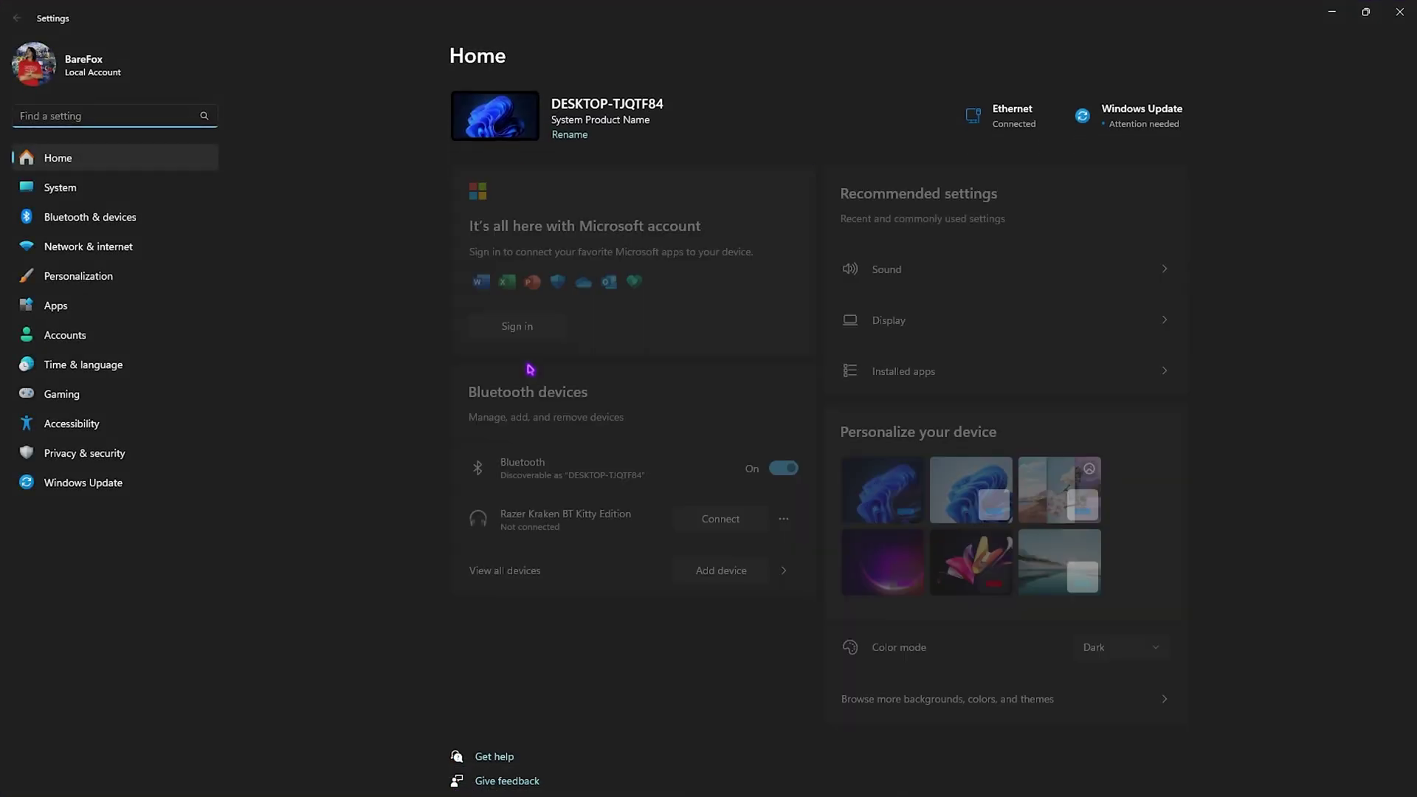
{"action": "left_click", "coordinate": [111, 392]}
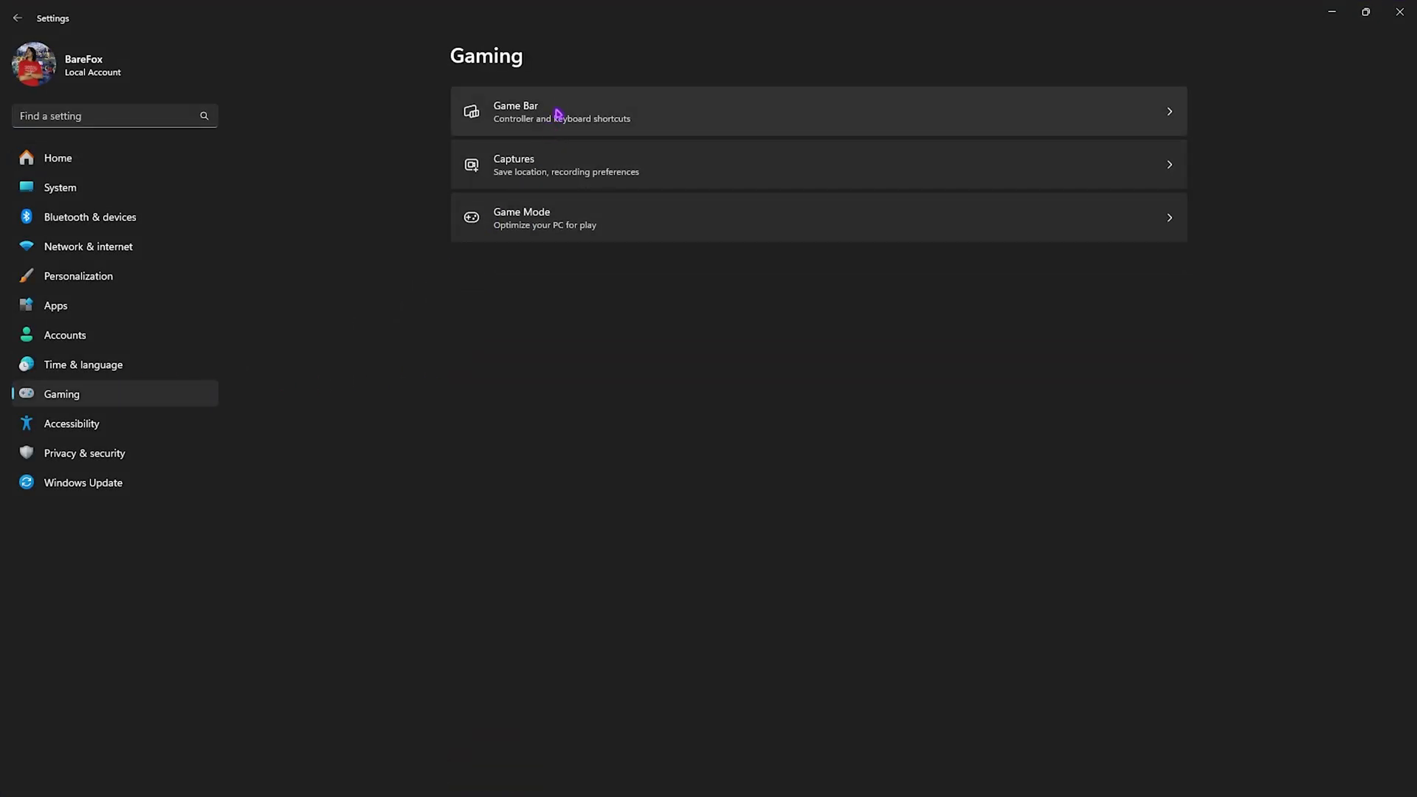
{"action": "left_click", "coordinate": [555, 105]}
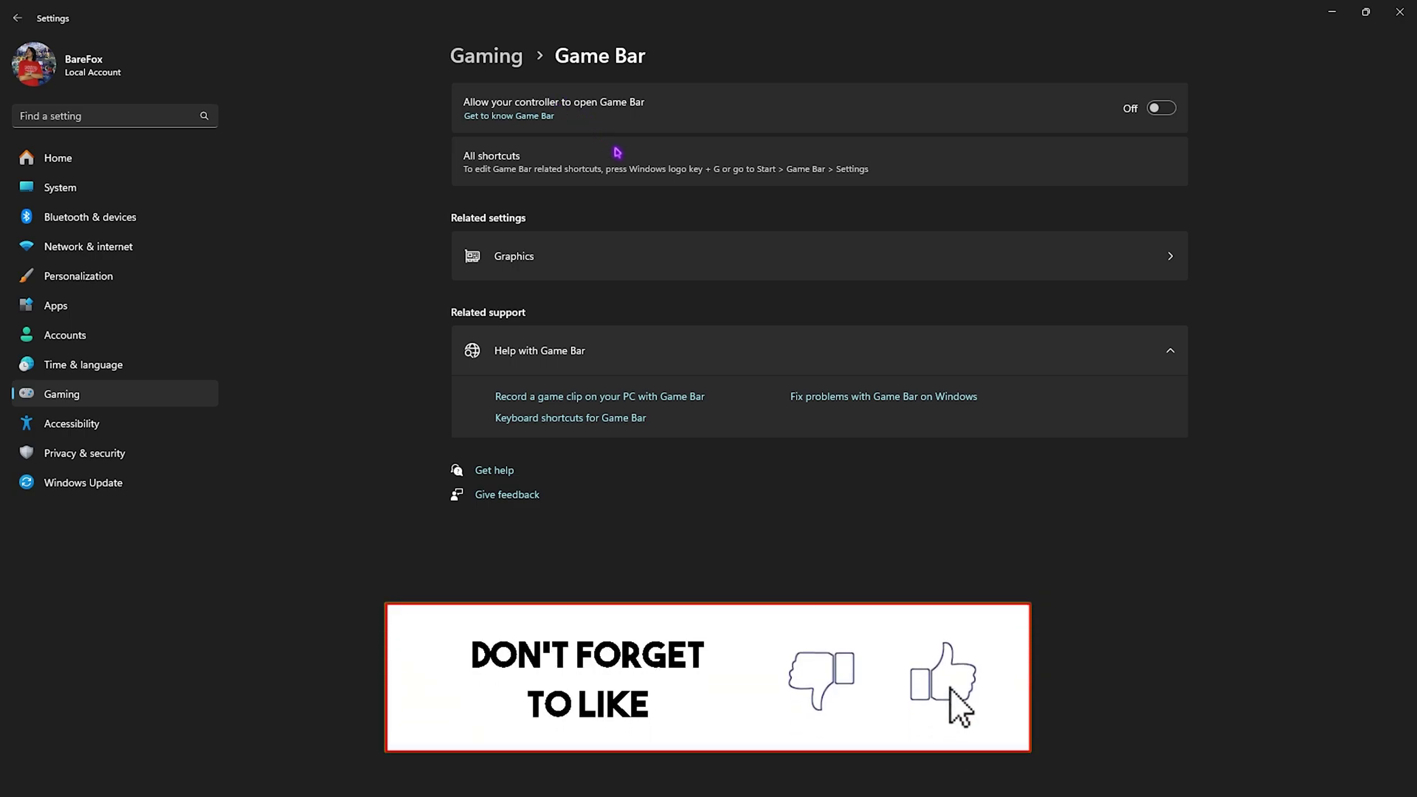
{"action": "left_click", "coordinate": [508, 65]}
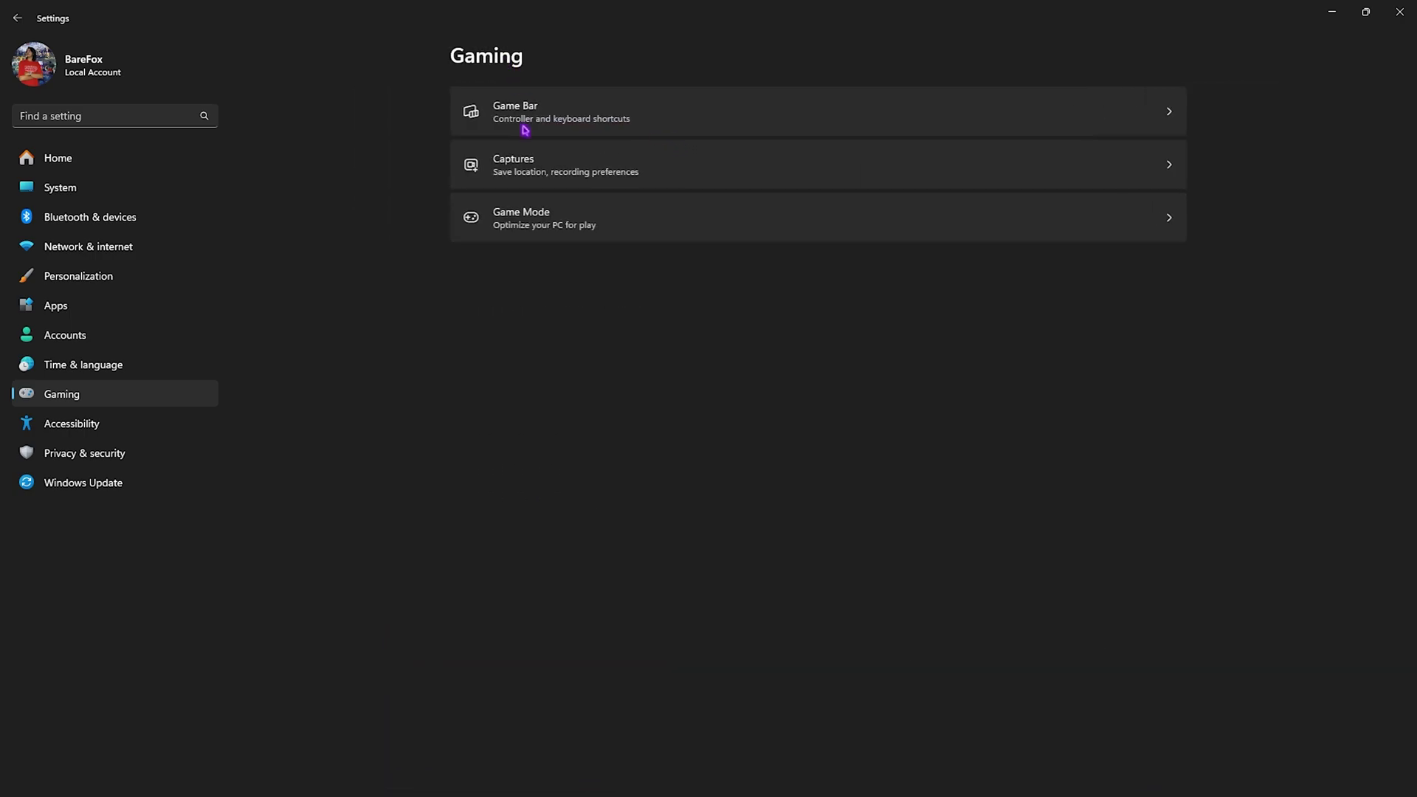
{"action": "left_click", "coordinate": [538, 217]}
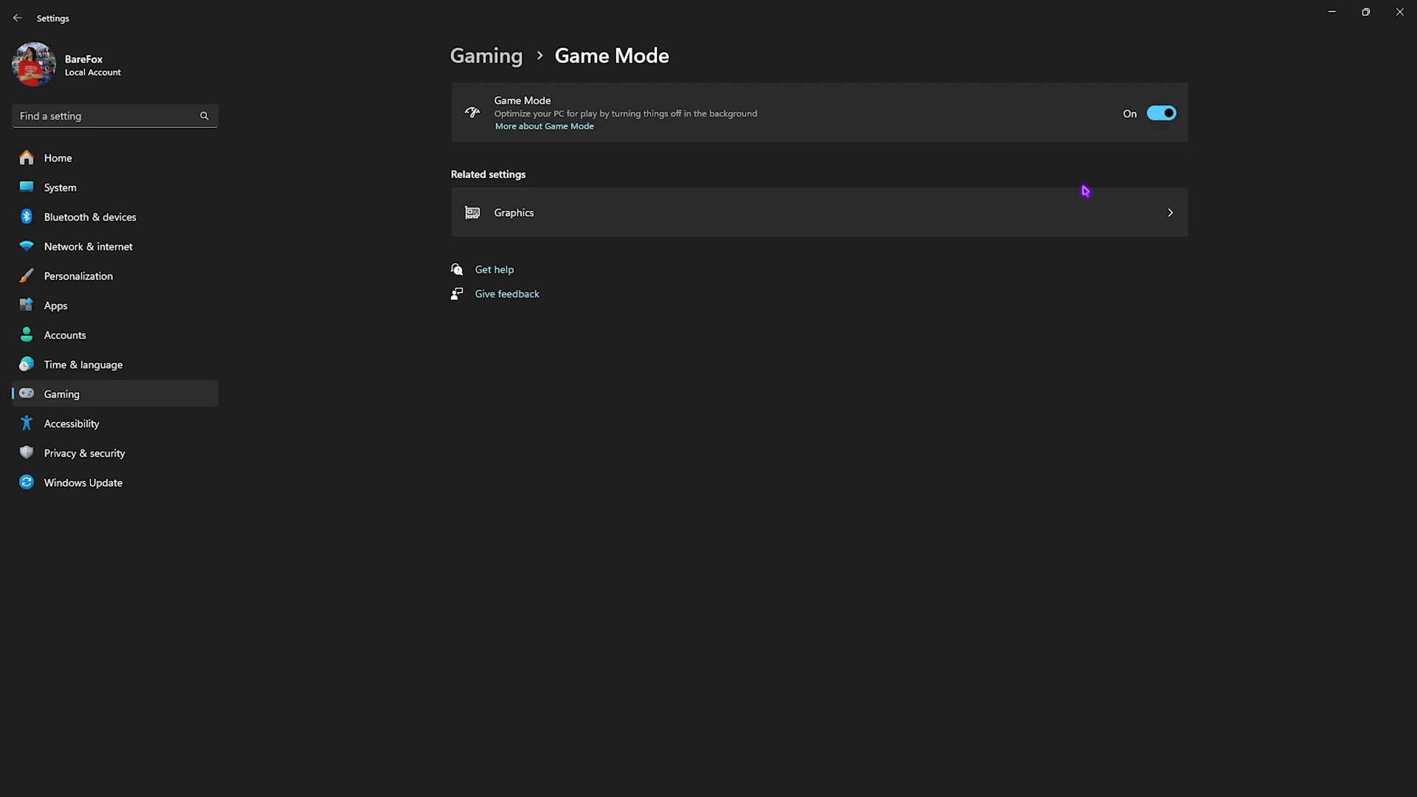
{"action": "left_click", "coordinate": [509, 213]}
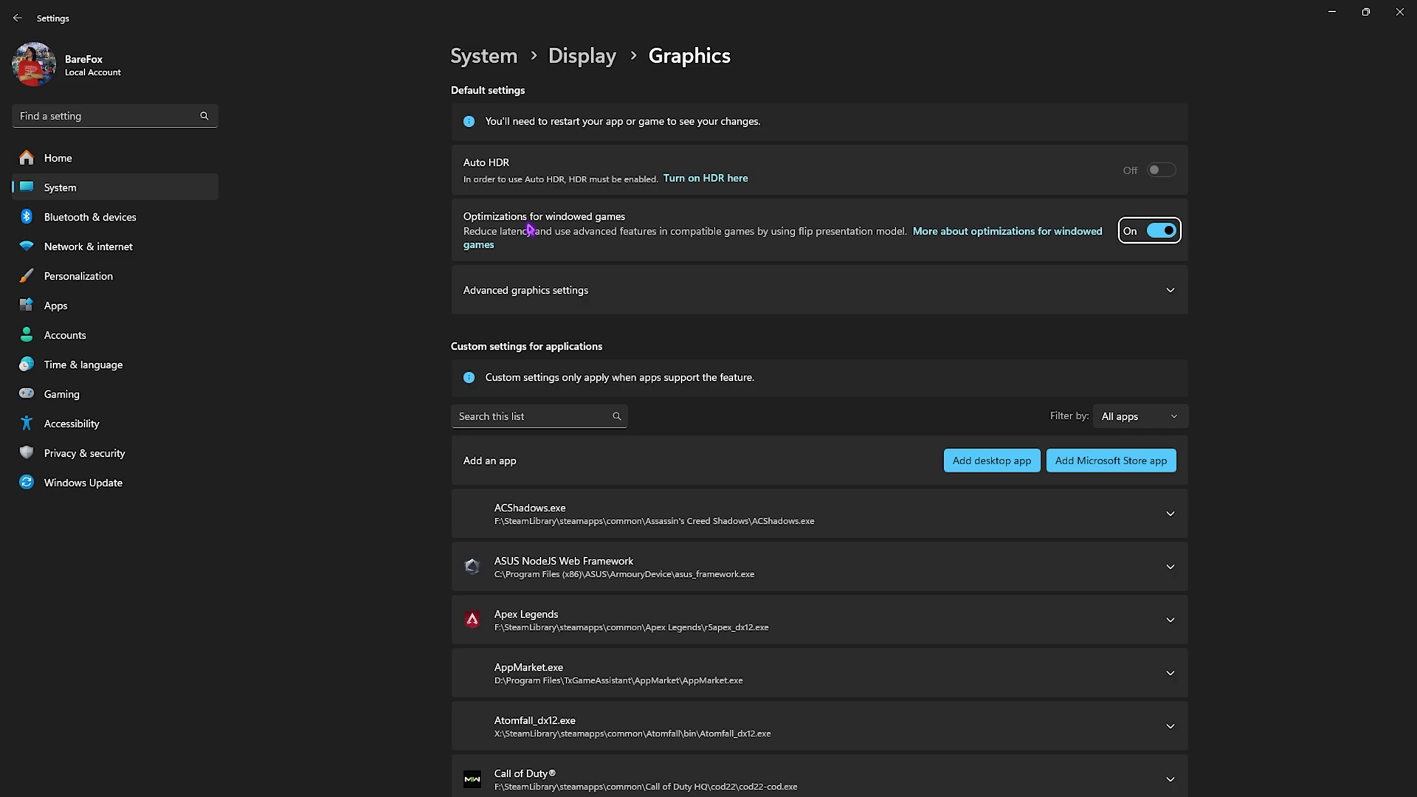
Add X:\SteamLibrary\...\Rematch\Runtime\Binaries\Win64\RuntimeClient-Win64-Shipping.exe to the graphics app list
{"action": "left_click", "coordinate": [512, 297]}
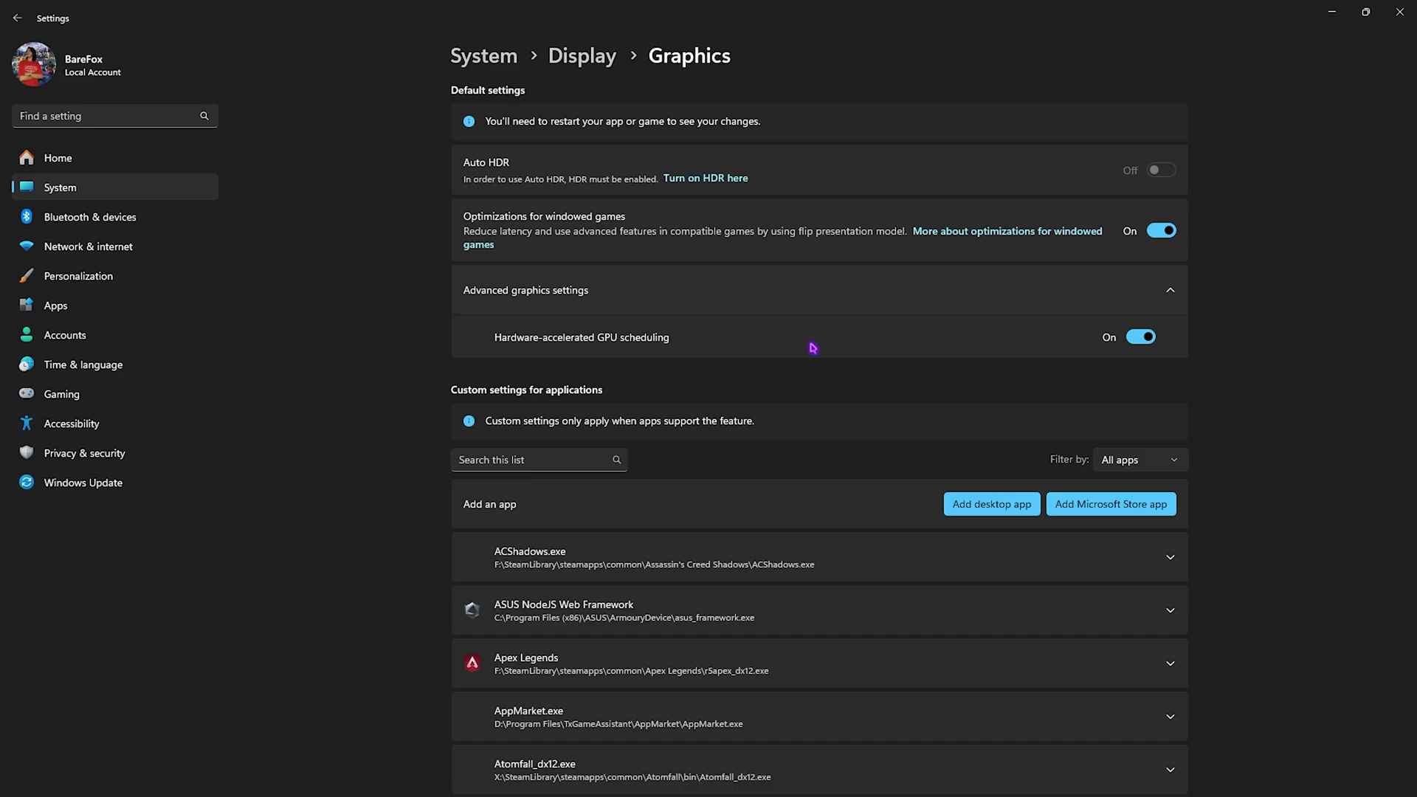
{"action": "left_click", "coordinate": [986, 510]}
{"action": "left_click", "coordinate": [92, 411]}
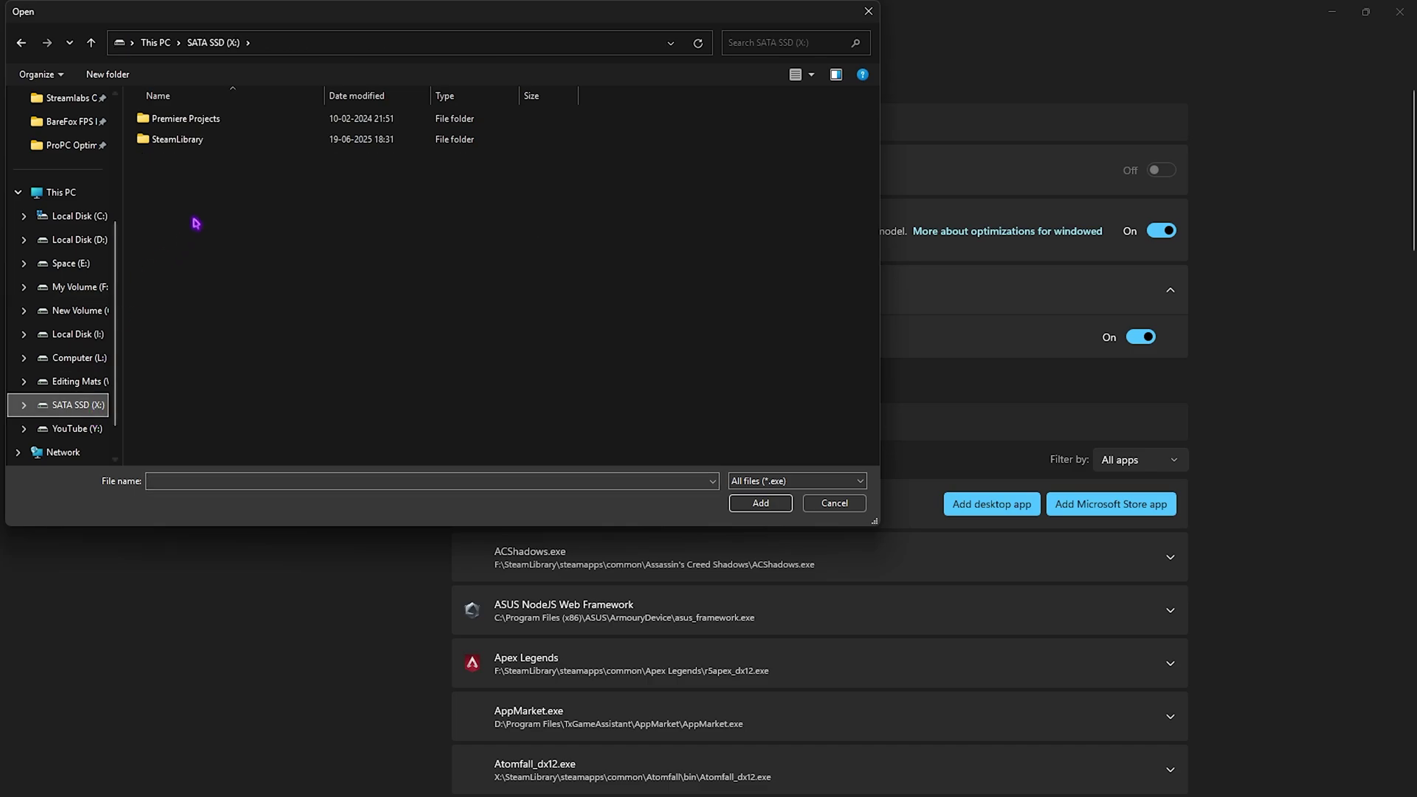
{"action": "double_click", "coordinate": [209, 140]}
{"action": "double_click", "coordinate": [212, 119]}
{"action": "double_click", "coordinate": [215, 120]}
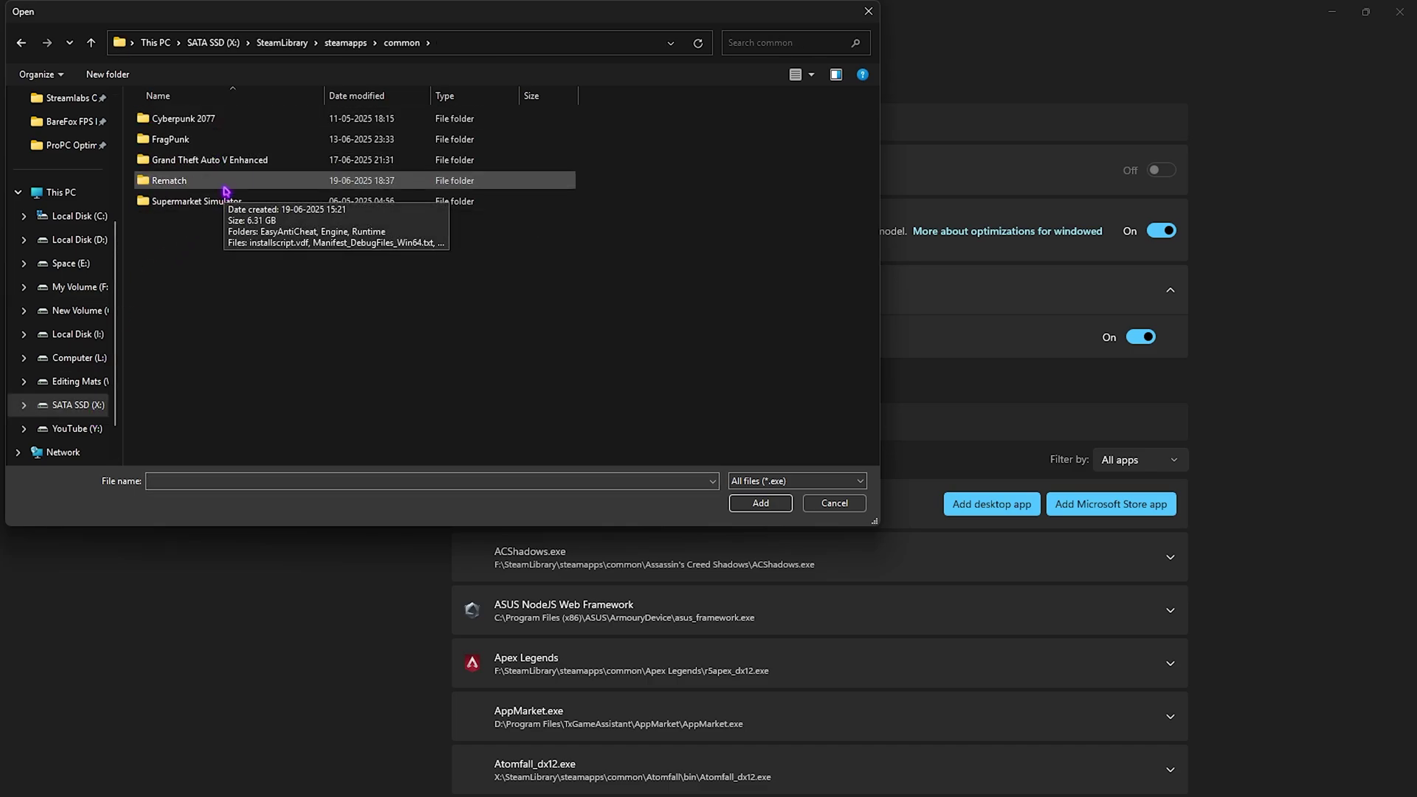
{"action": "double_click", "coordinate": [197, 186]}
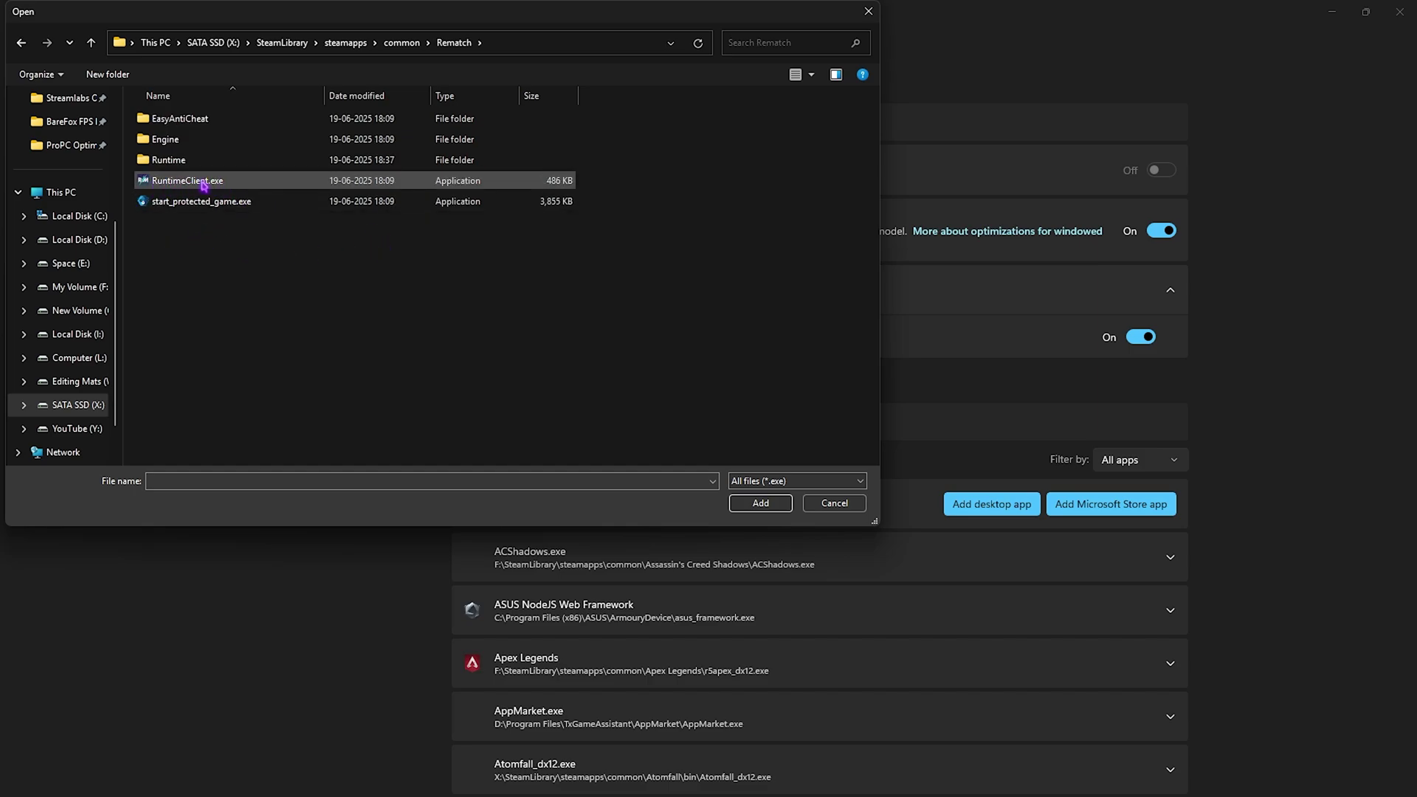
{"action": "double_click", "coordinate": [184, 158]}
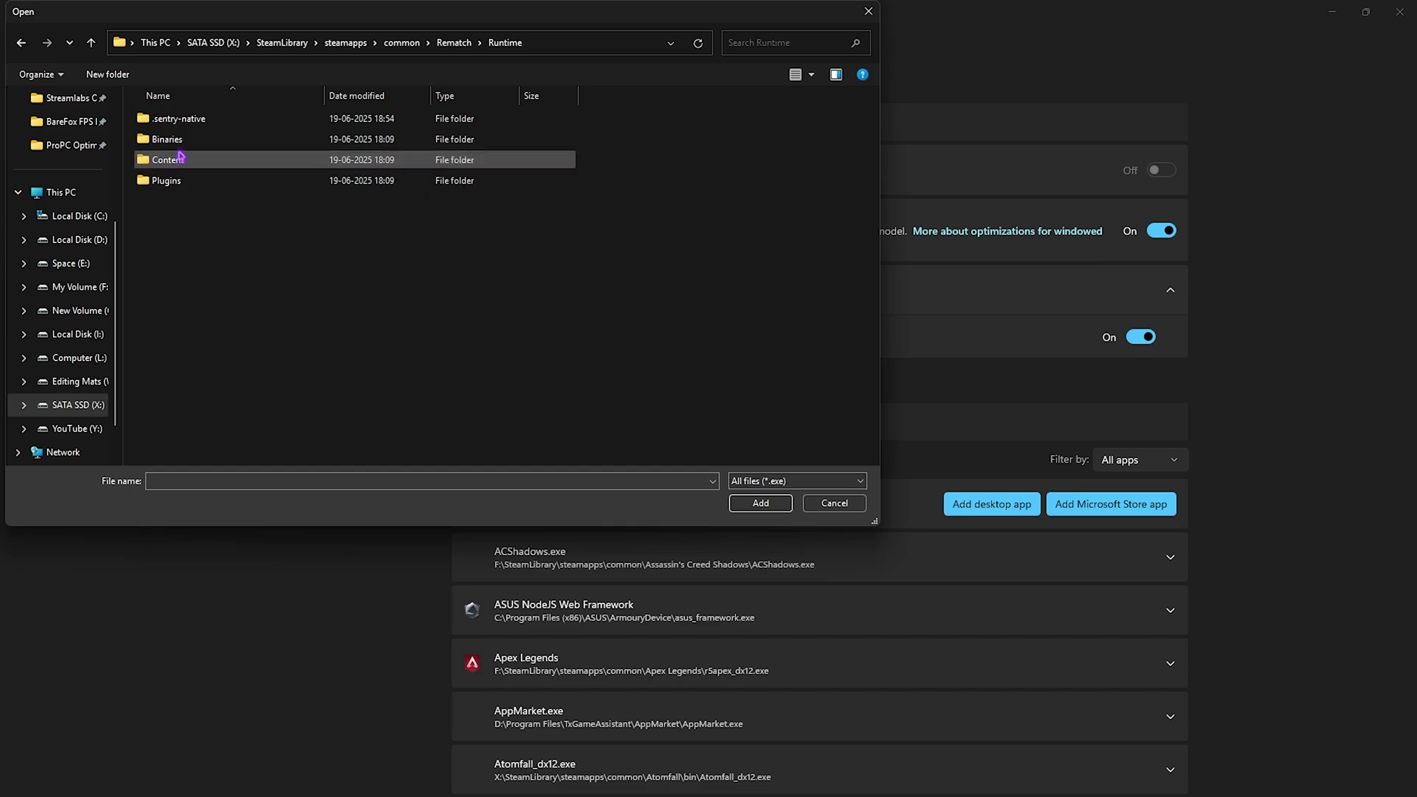
{"action": "double_click", "coordinate": [186, 140]}
{"action": "double_click", "coordinate": [190, 124]}
{"action": "left_click", "coordinate": [229, 160]}
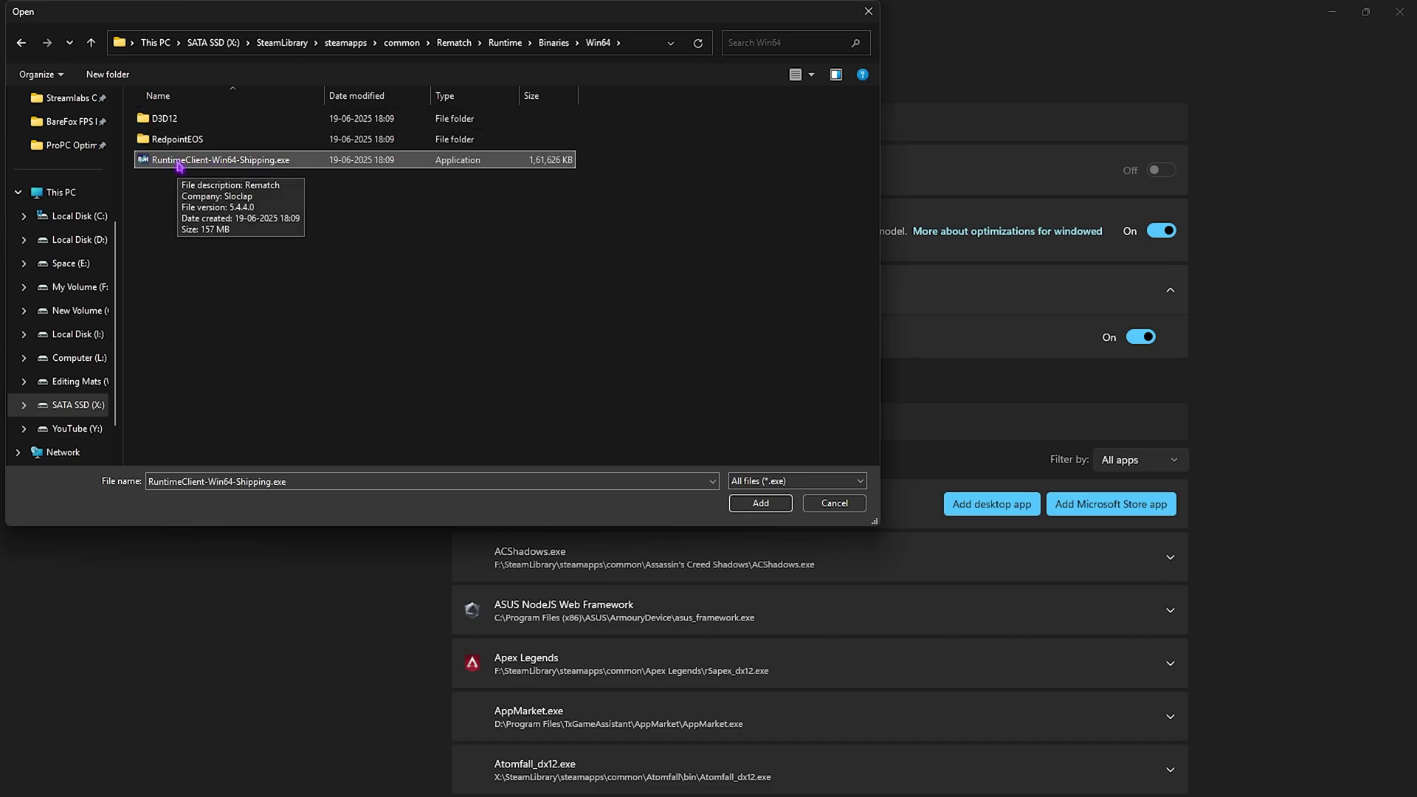
{"action": "left_click", "coordinate": [751, 505]}
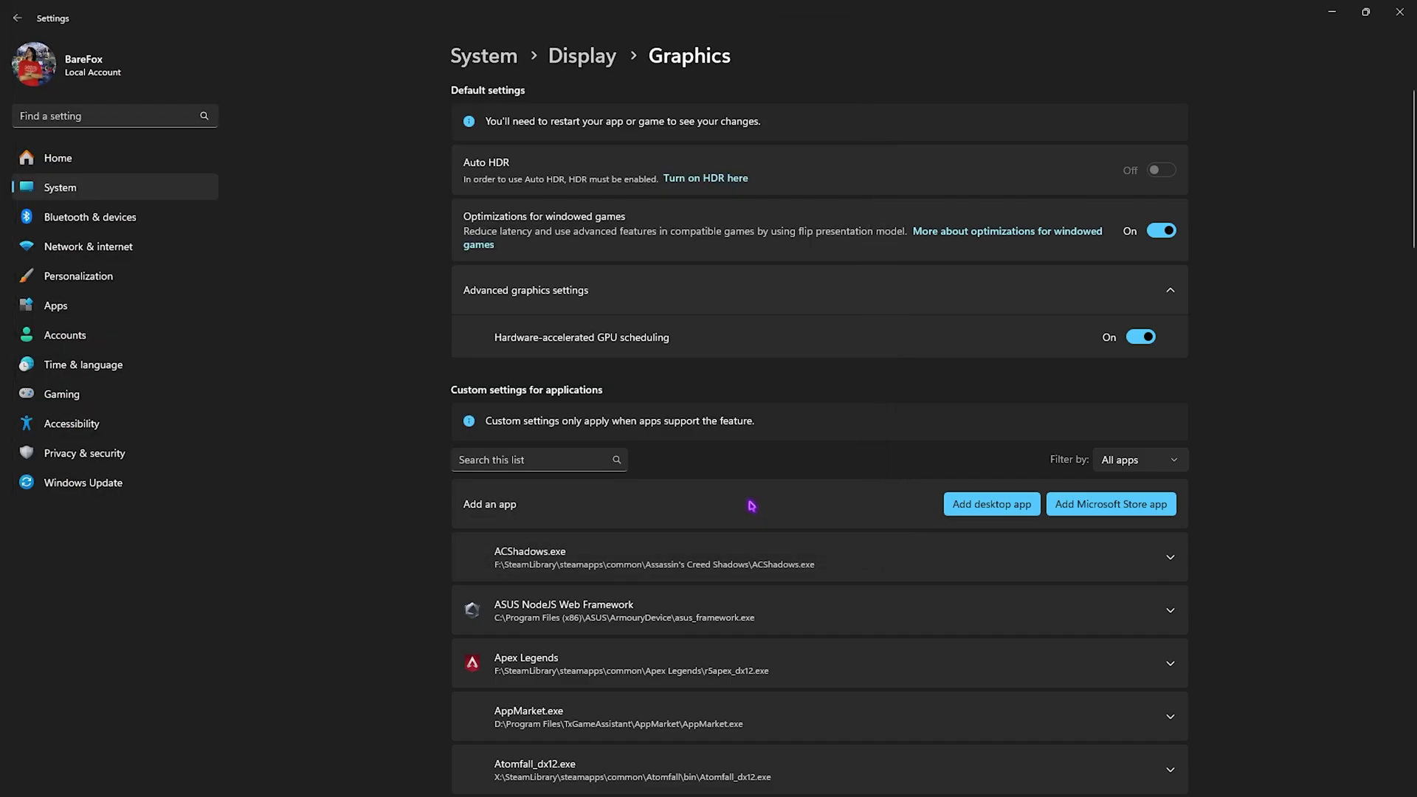
Set Rematch's GPU preference to High Performance, then bring up REMATCH's options in Steam
{"action": "scroll", "coordinate": [627, 435], "scroll_direction": "down", "scroll_amount": 20}
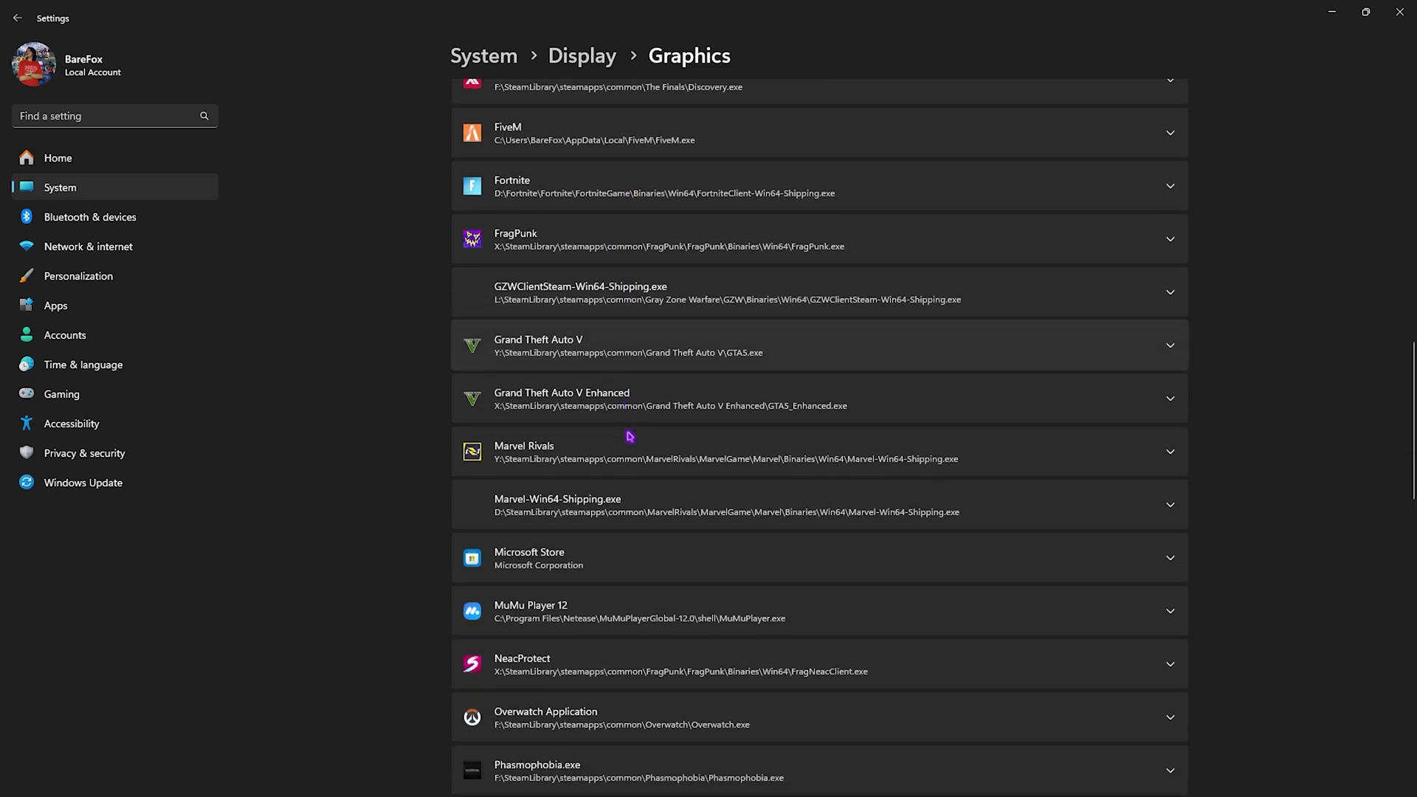
{"action": "left_click", "coordinate": [528, 486]}
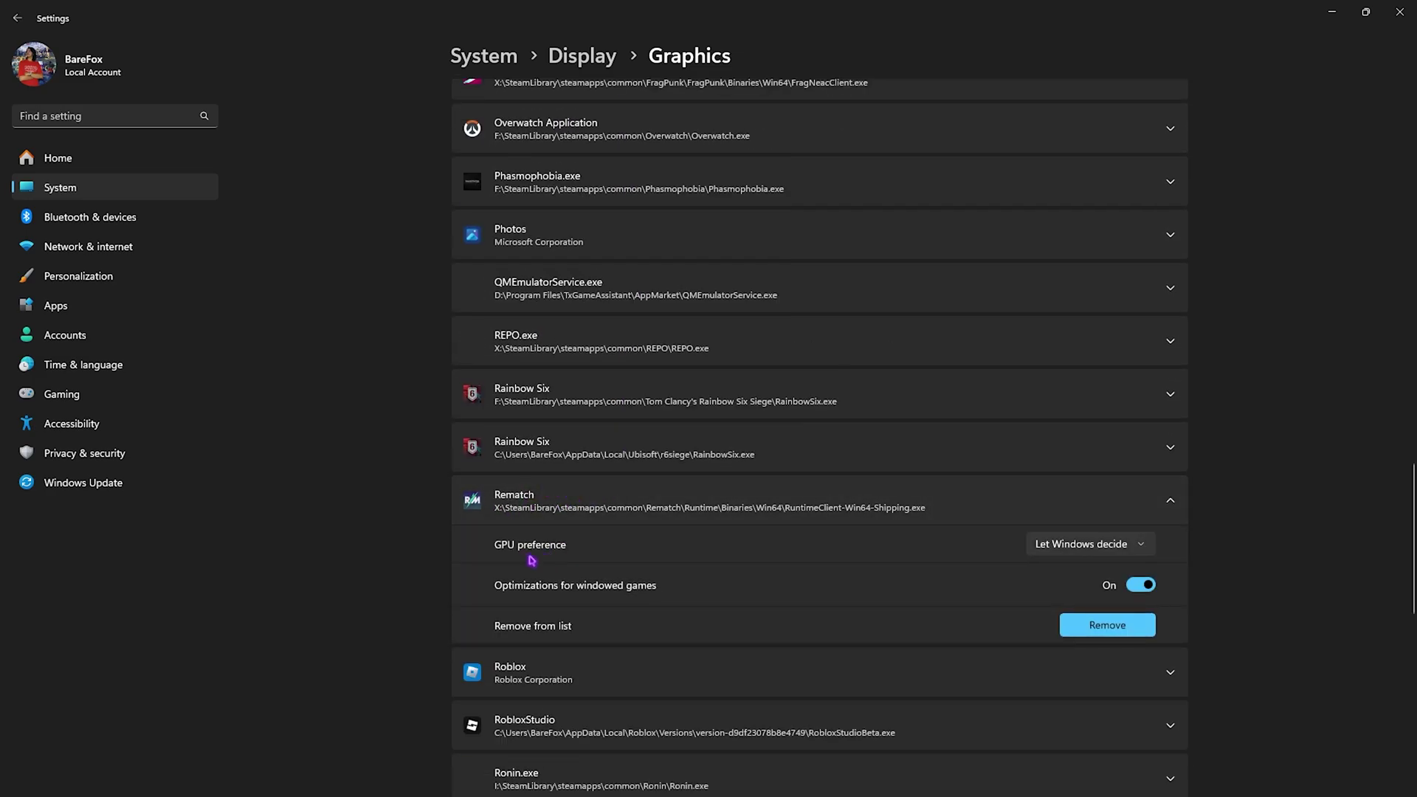
{"action": "left_click", "coordinate": [1063, 544]}
{"action": "left_click", "coordinate": [1060, 613]}
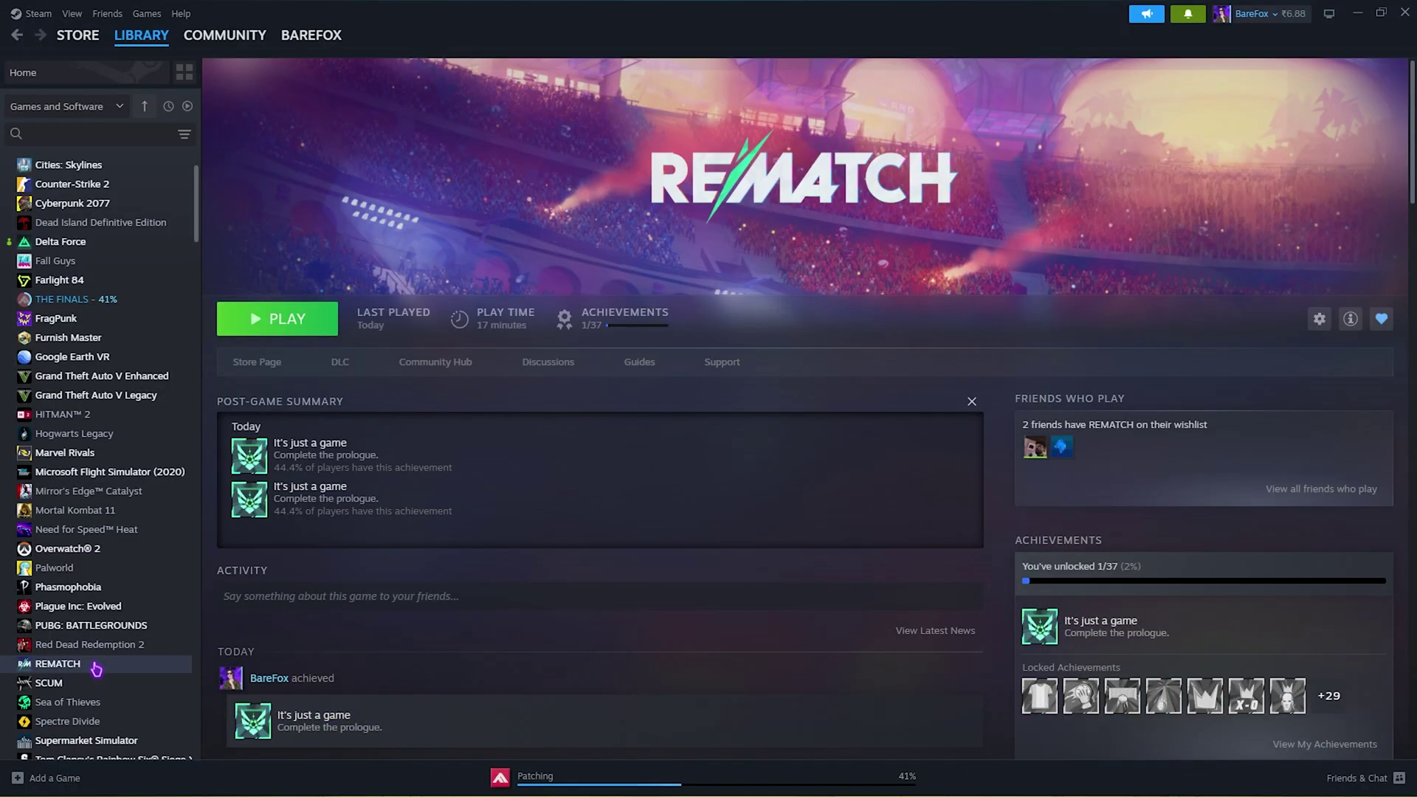
{"action": "right_click", "coordinate": [96, 664]}
{"action": "mouse_move", "coordinate": [130, 749]}
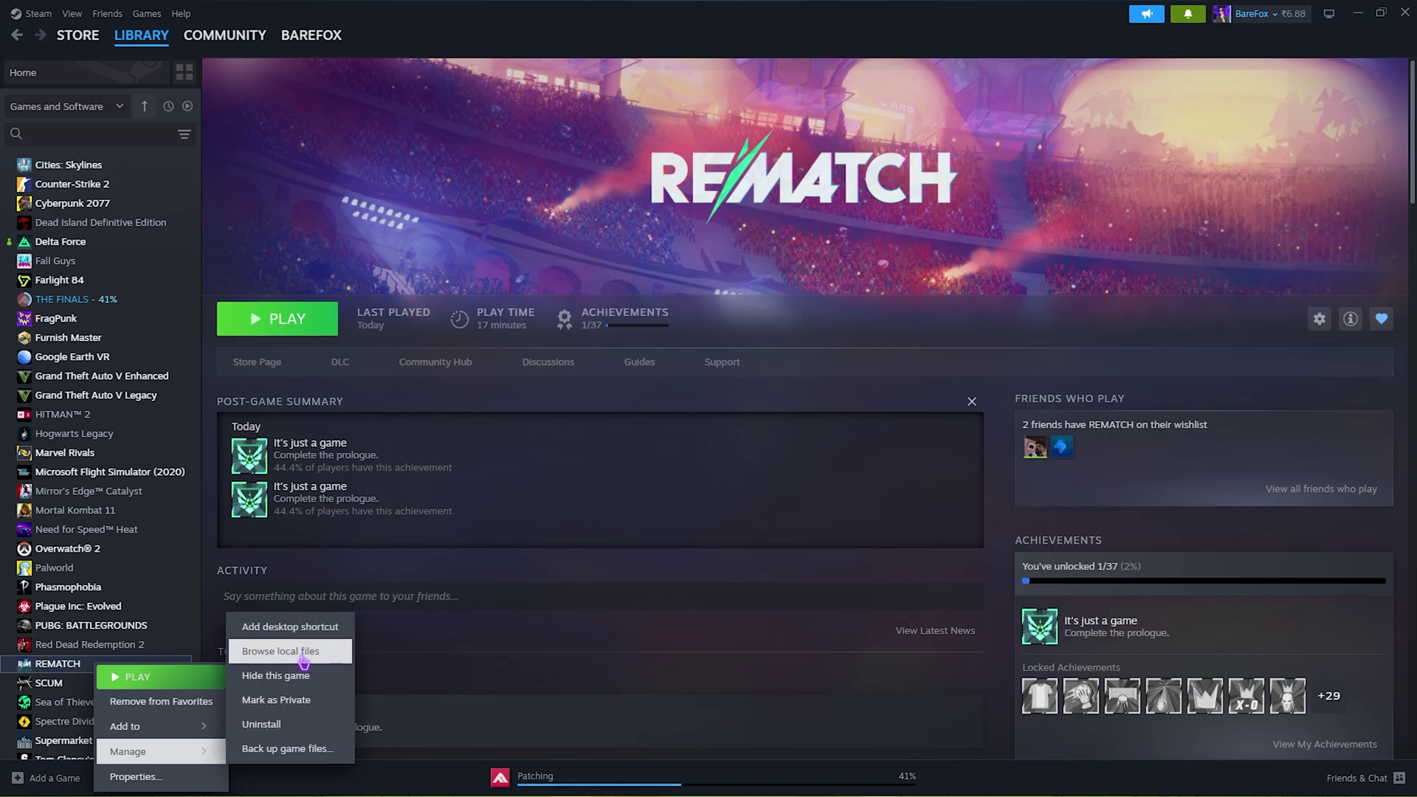
Open Rematch's installed files and show RuntimeClient-Win64-Shipping.exe's Properties from Runtime\Binaries\Win64
{"action": "left_click", "coordinate": [303, 662]}
{"action": "double_click", "coordinate": [236, 174]}
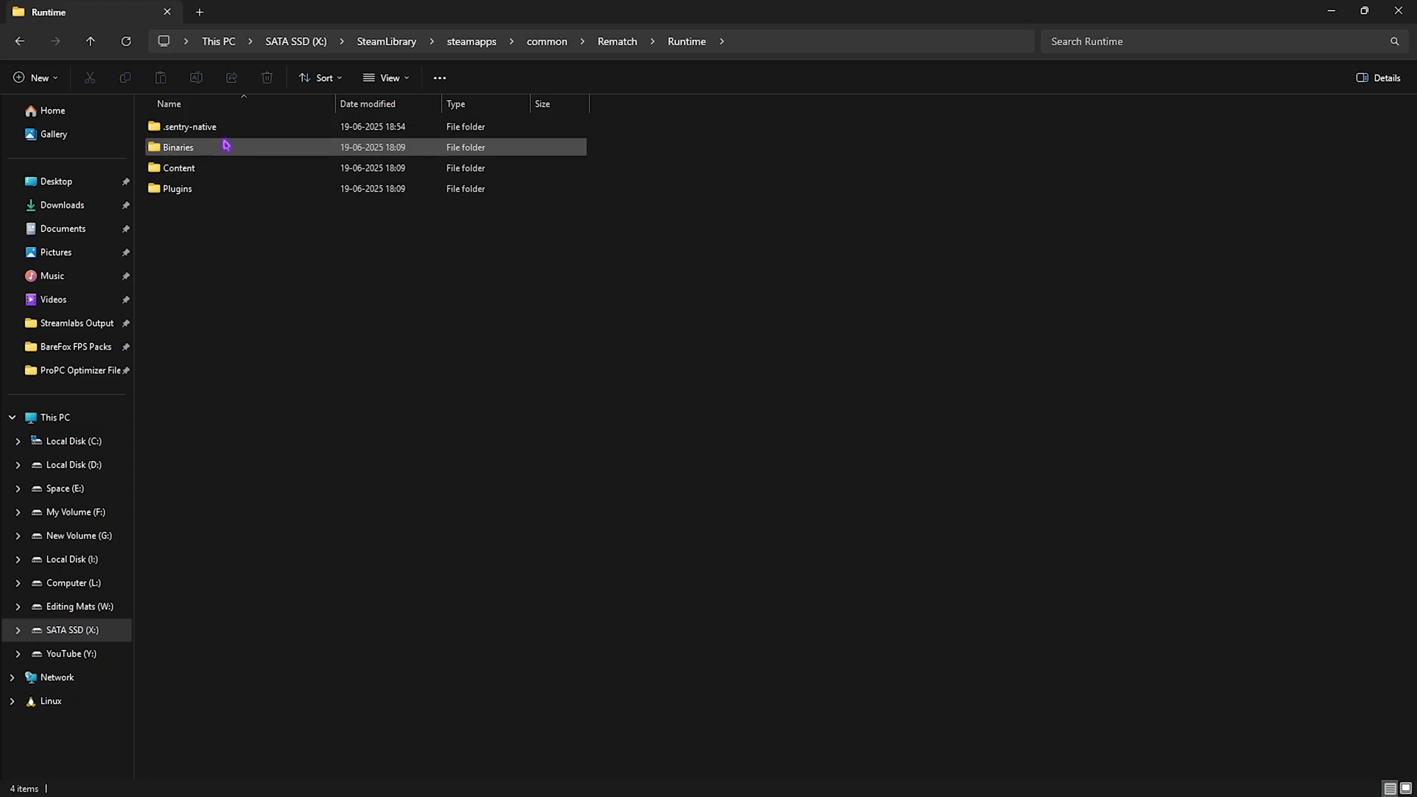
{"action": "double_click", "coordinate": [225, 146]}
{"action": "double_click", "coordinate": [229, 130]}
{"action": "left_click", "coordinate": [227, 191]}
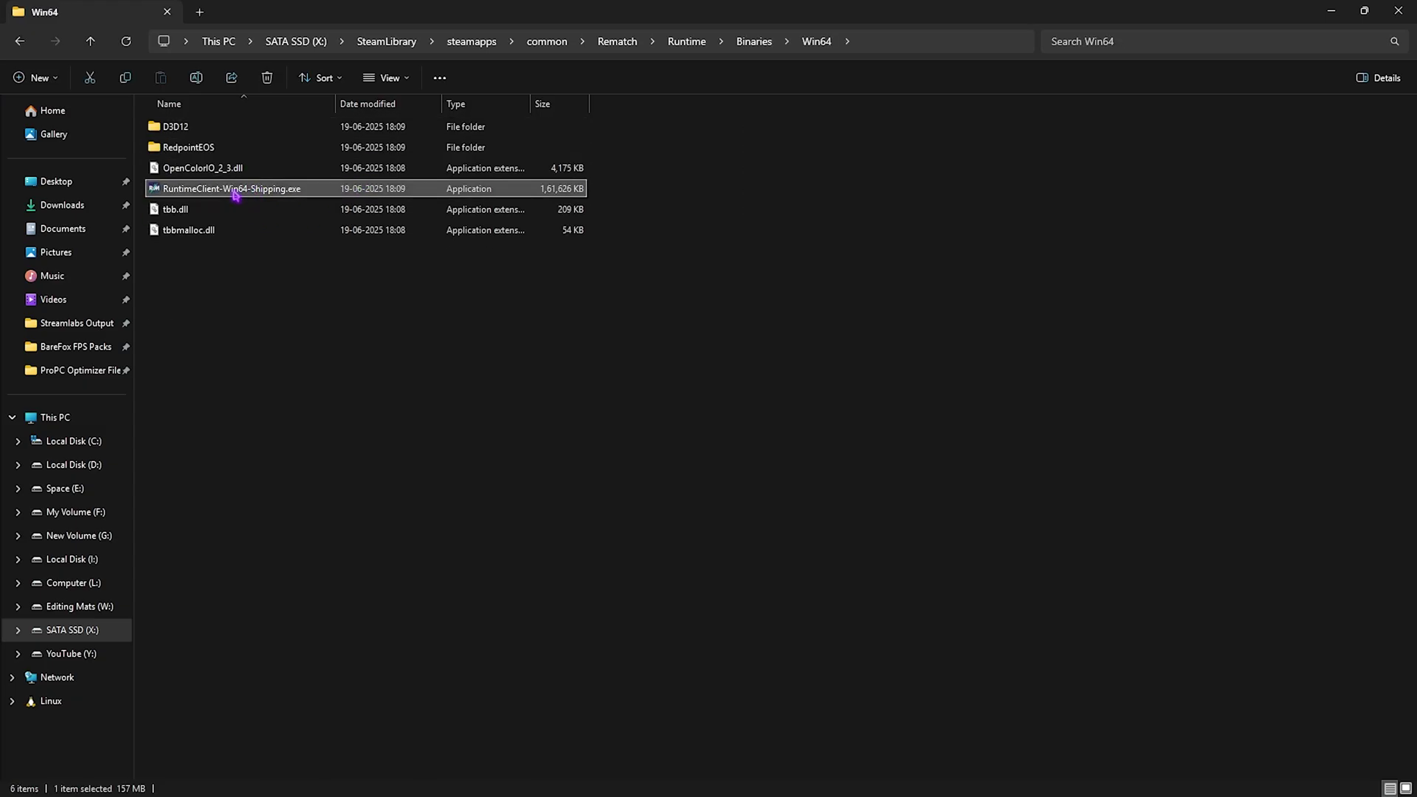
{"action": "right_click", "coordinate": [232, 191]}
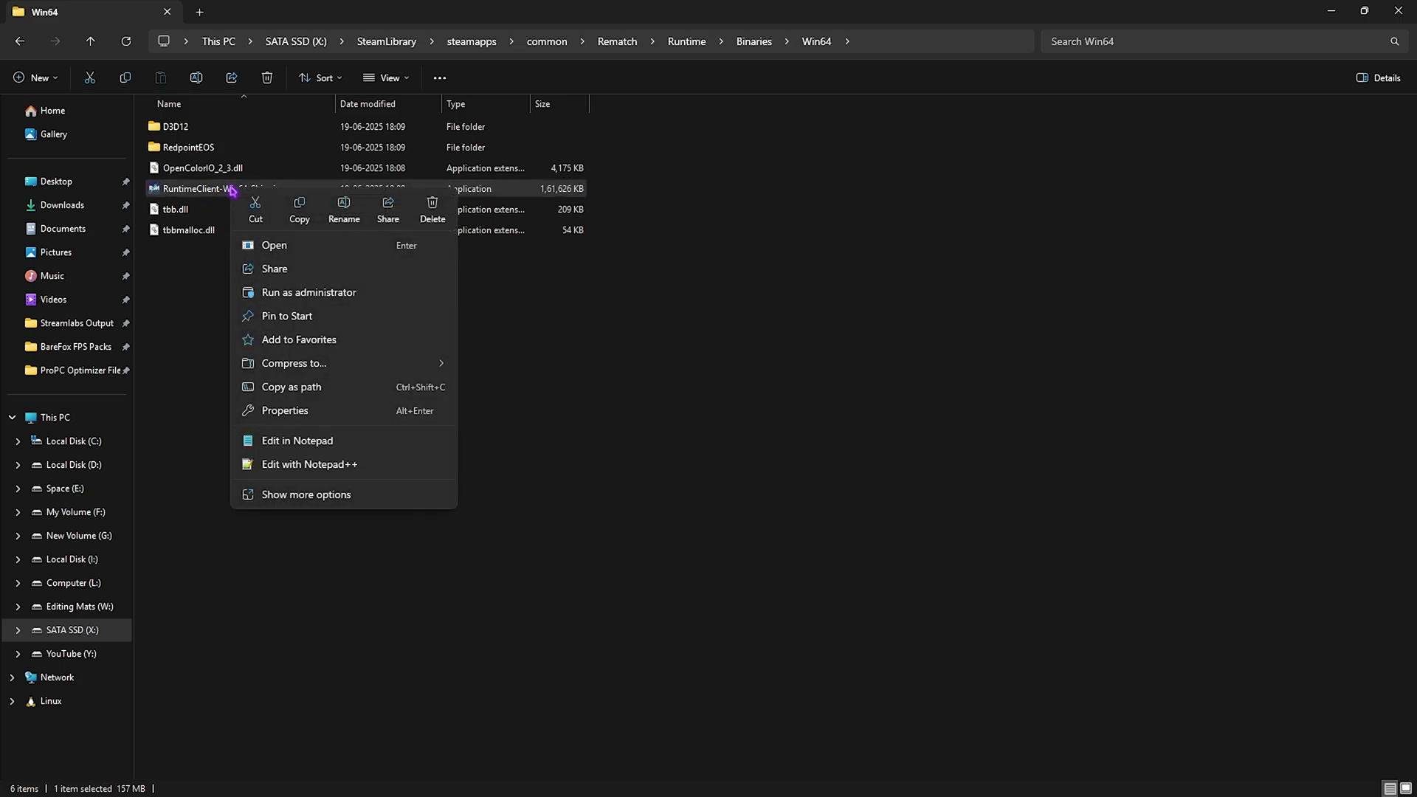
{"action": "left_click", "coordinate": [323, 414]}
Disable fullscreen optimizations and override high DPI scaling in Compatibility, then apply and close
{"action": "left_click", "coordinate": [377, 240]}
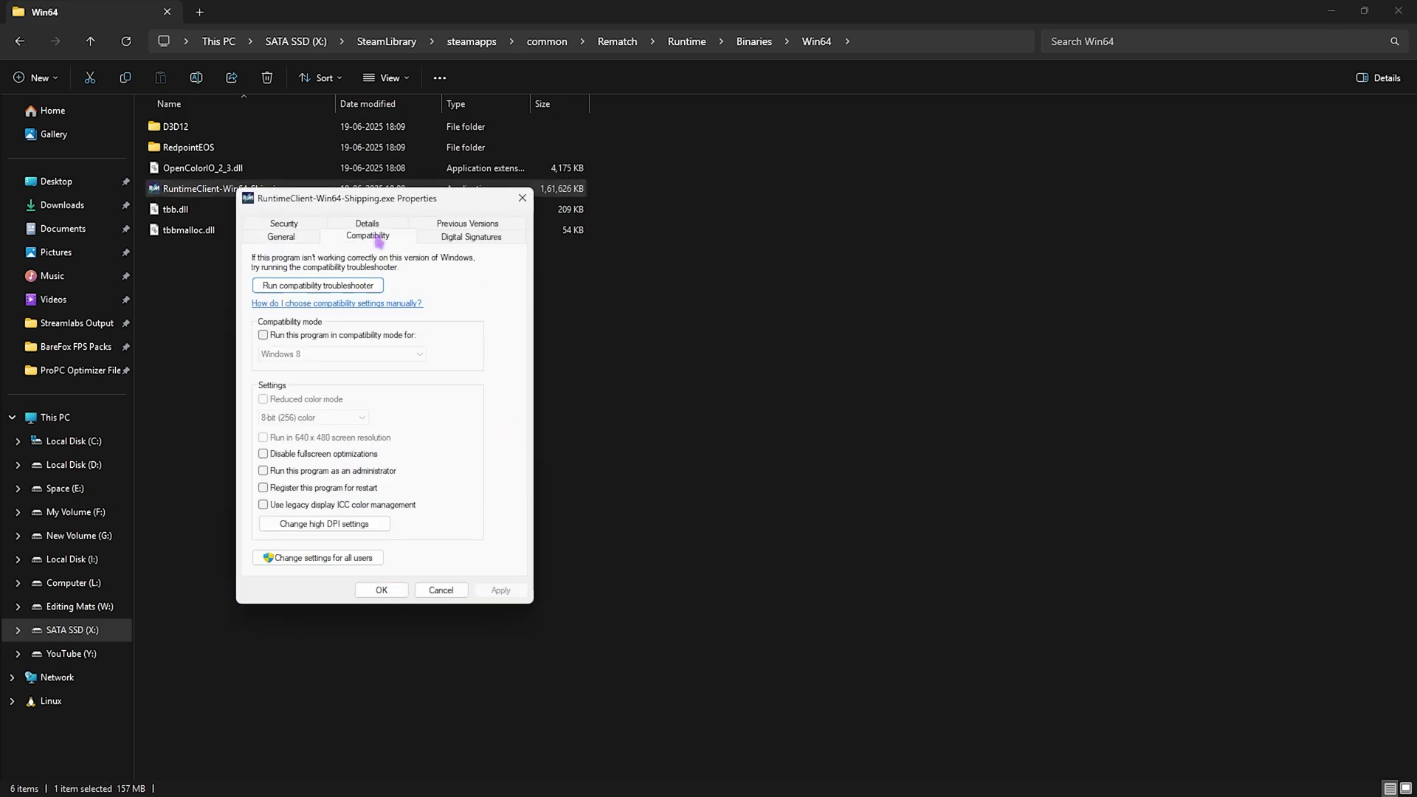
{"action": "left_click", "coordinate": [263, 453]}
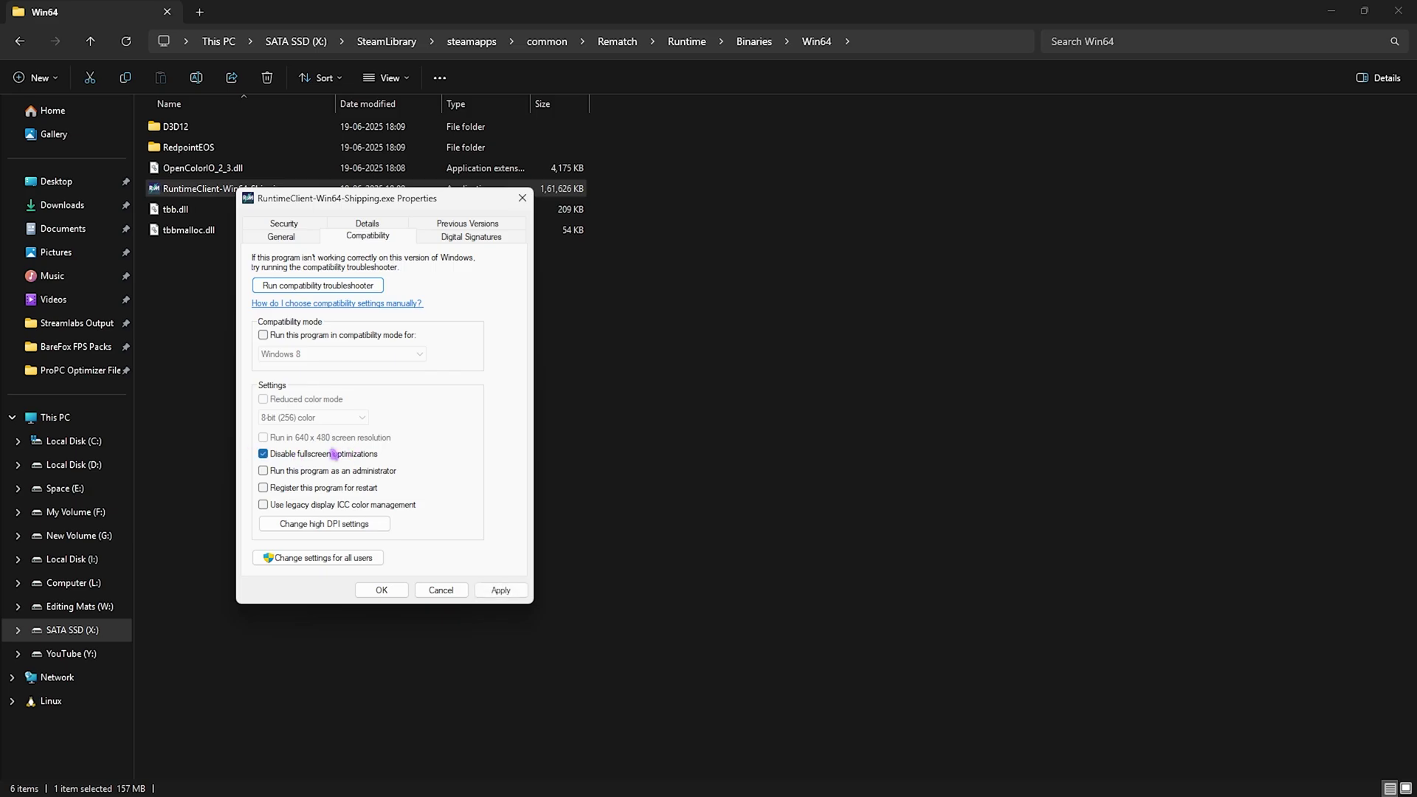
{"action": "left_click", "coordinate": [294, 526]}
{"action": "left_click", "coordinate": [327, 486]}
{"action": "left_click", "coordinate": [418, 534]}
{"action": "left_click", "coordinate": [500, 589]}
{"action": "left_click", "coordinate": [524, 199]}
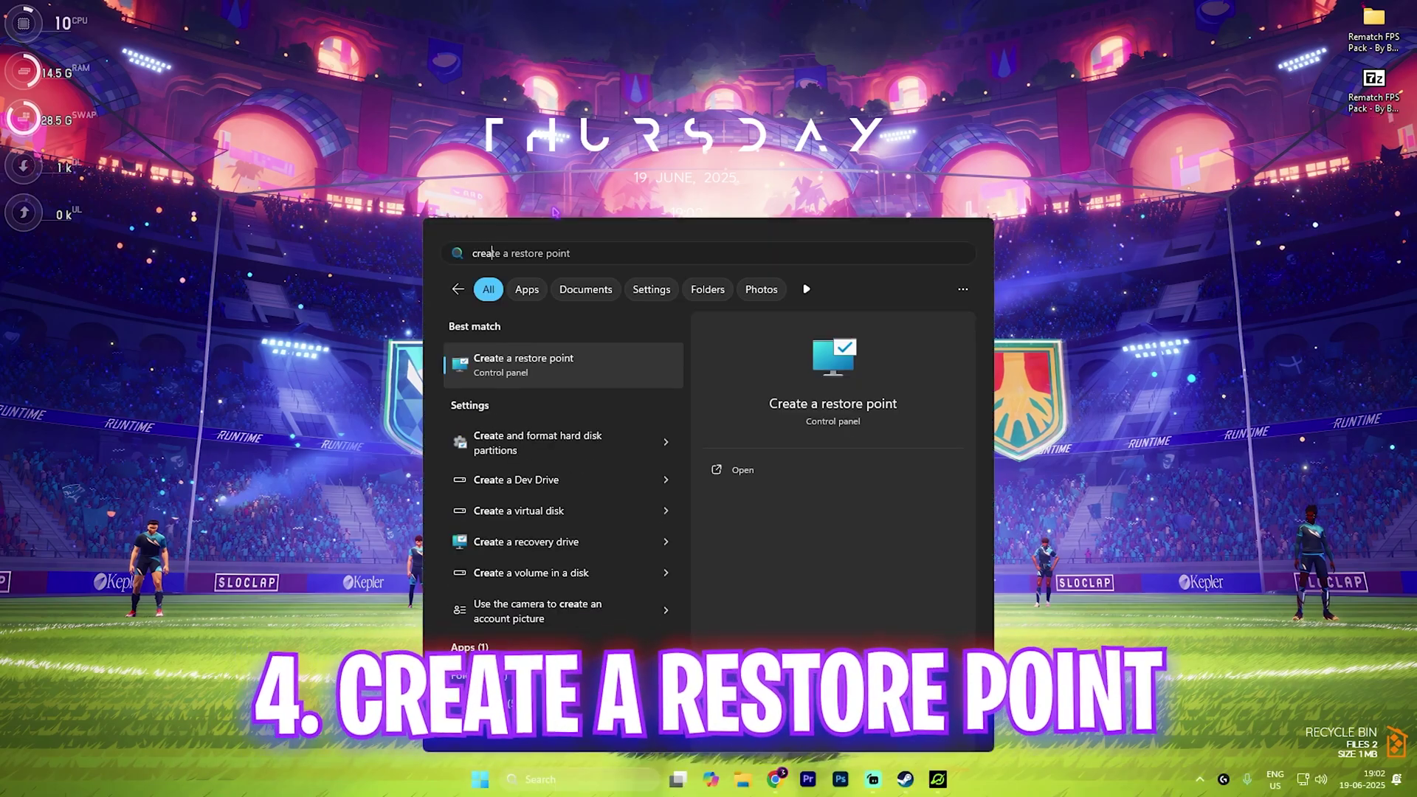
Create a restore point named 'Rematch' for Local Disk (C:) and dismiss the success message
{"action": "key", "text": "Return"}
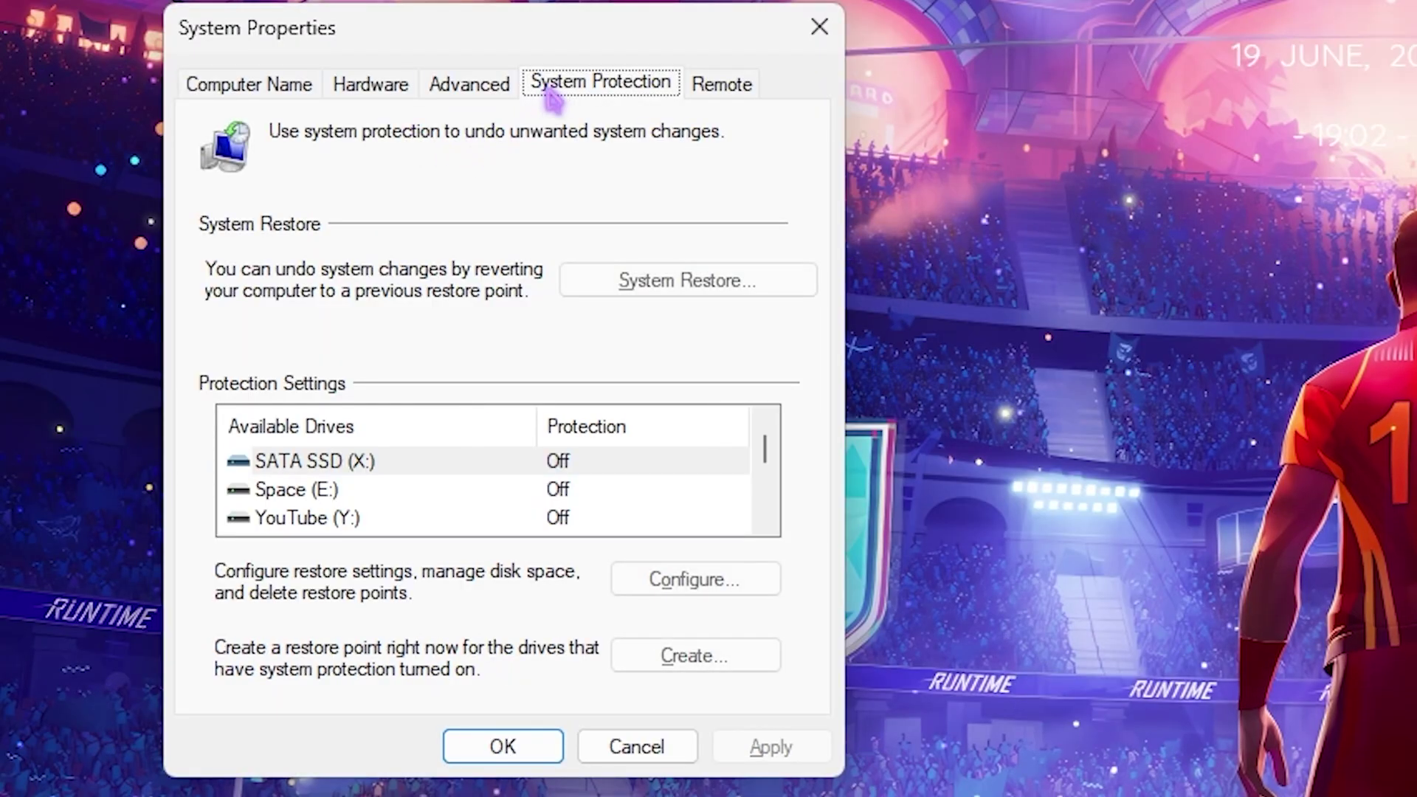
{"action": "scroll", "coordinate": [405, 474], "scroll_direction": "down", "scroll_amount": 1}
{"action": "left_click", "coordinate": [398, 524]}
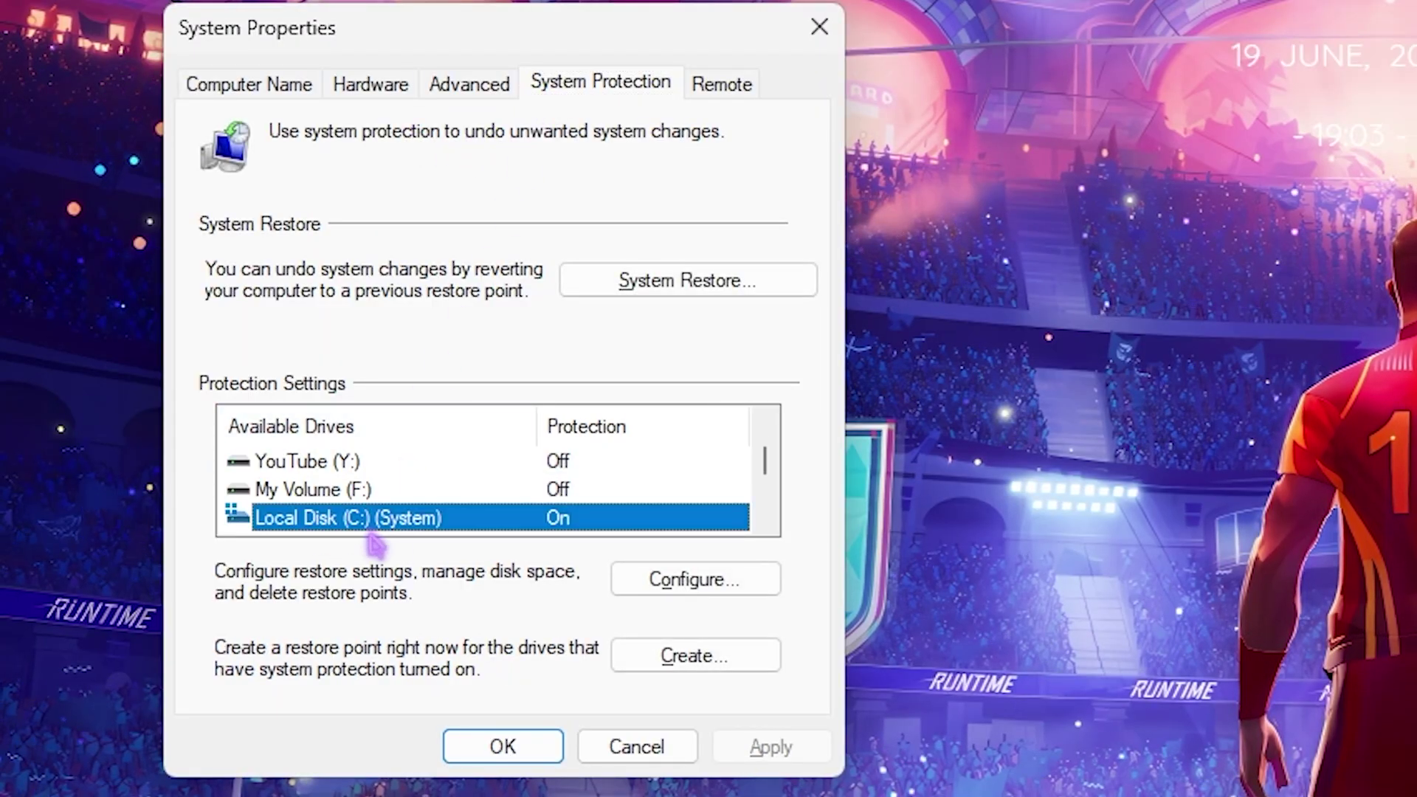
{"action": "left_click", "coordinate": [676, 654]}
{"action": "type", "text": "Rematch"}
{"action": "key", "text": "Return"}
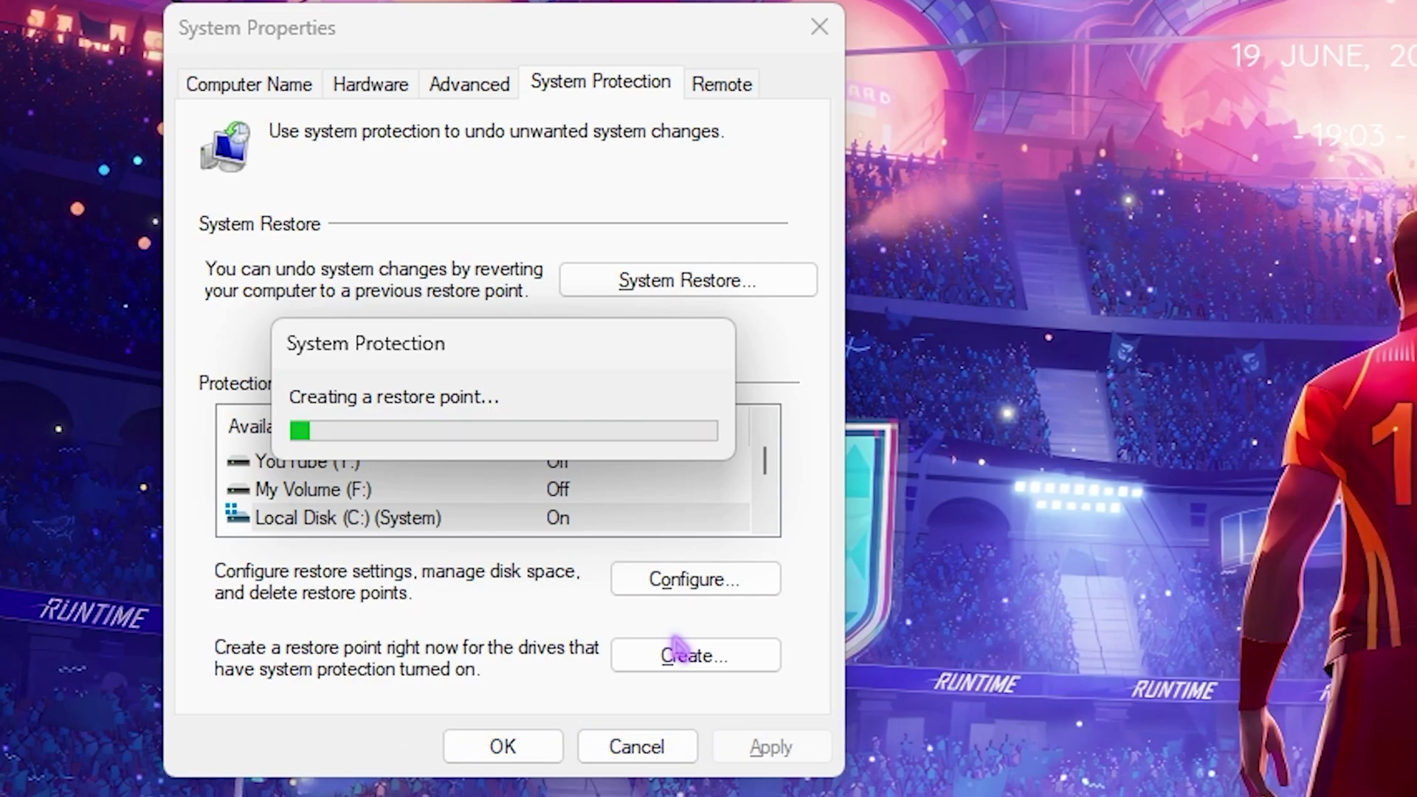
{"action": "left_click", "coordinate": [719, 419]}
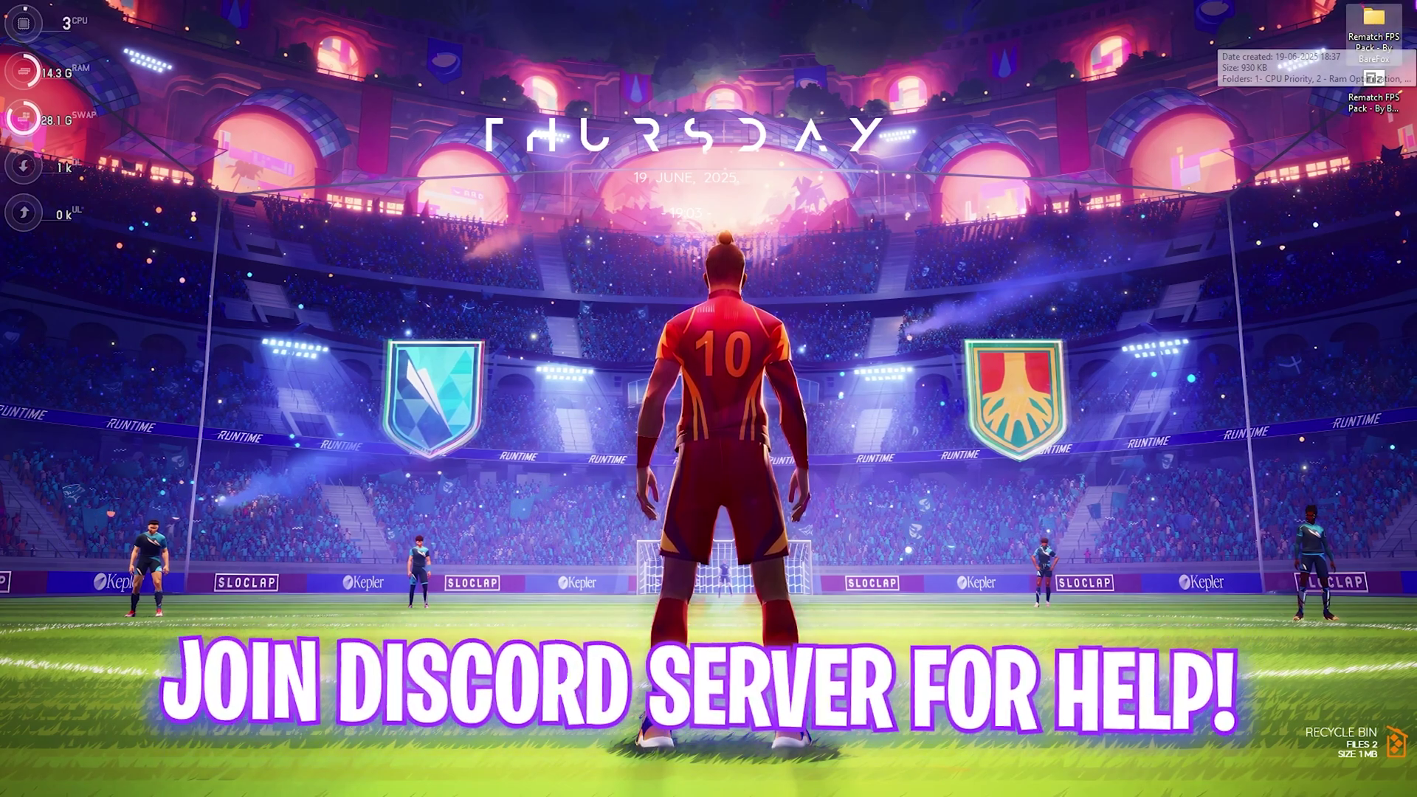
Open the Rematch FPS Pack, browse 1- CPU Priority's AMD and INTEL folders, and return to the pack
{"action": "double_click", "coordinate": [1374, 22]}
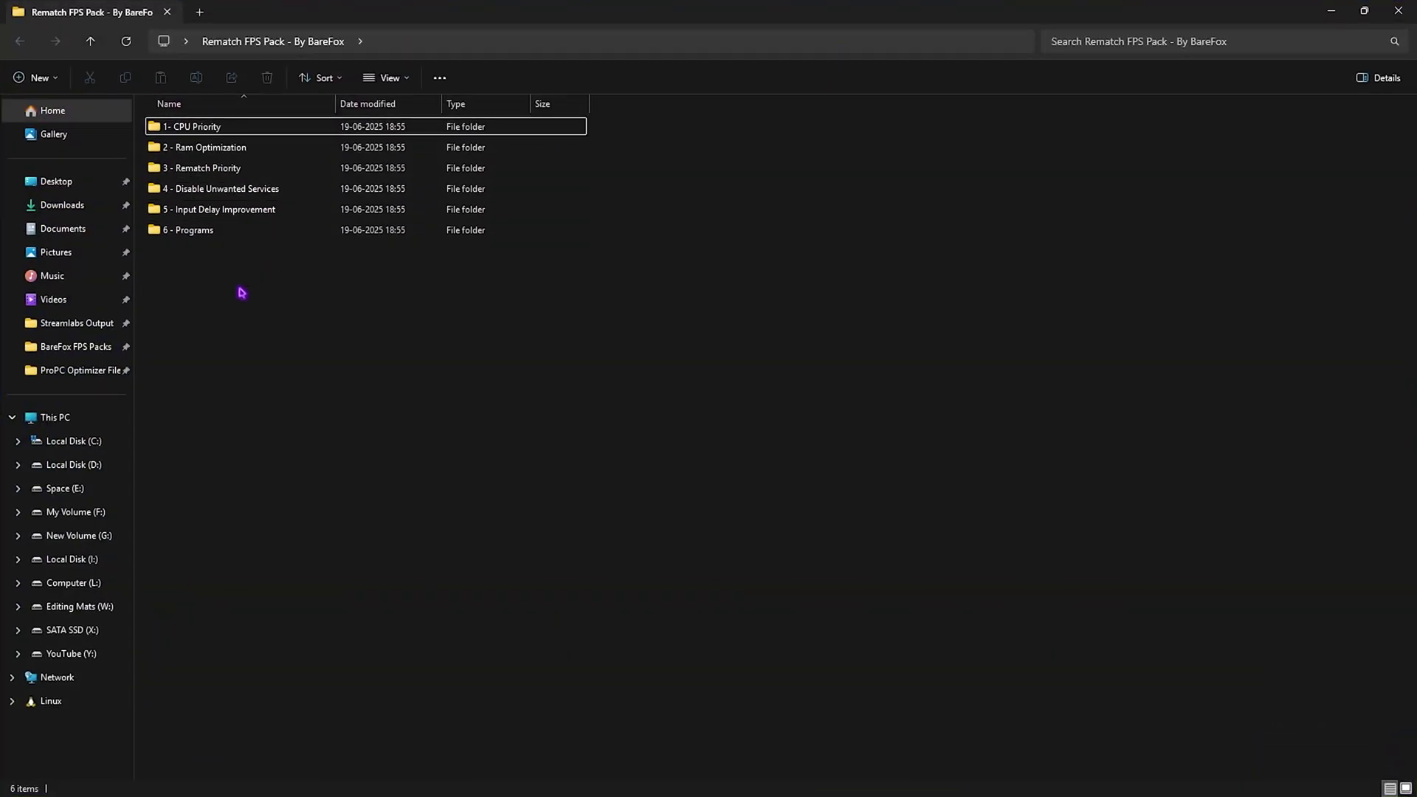
{"action": "left_click_drag", "start_coordinate": [240, 294], "coordinate": [206, 125]}
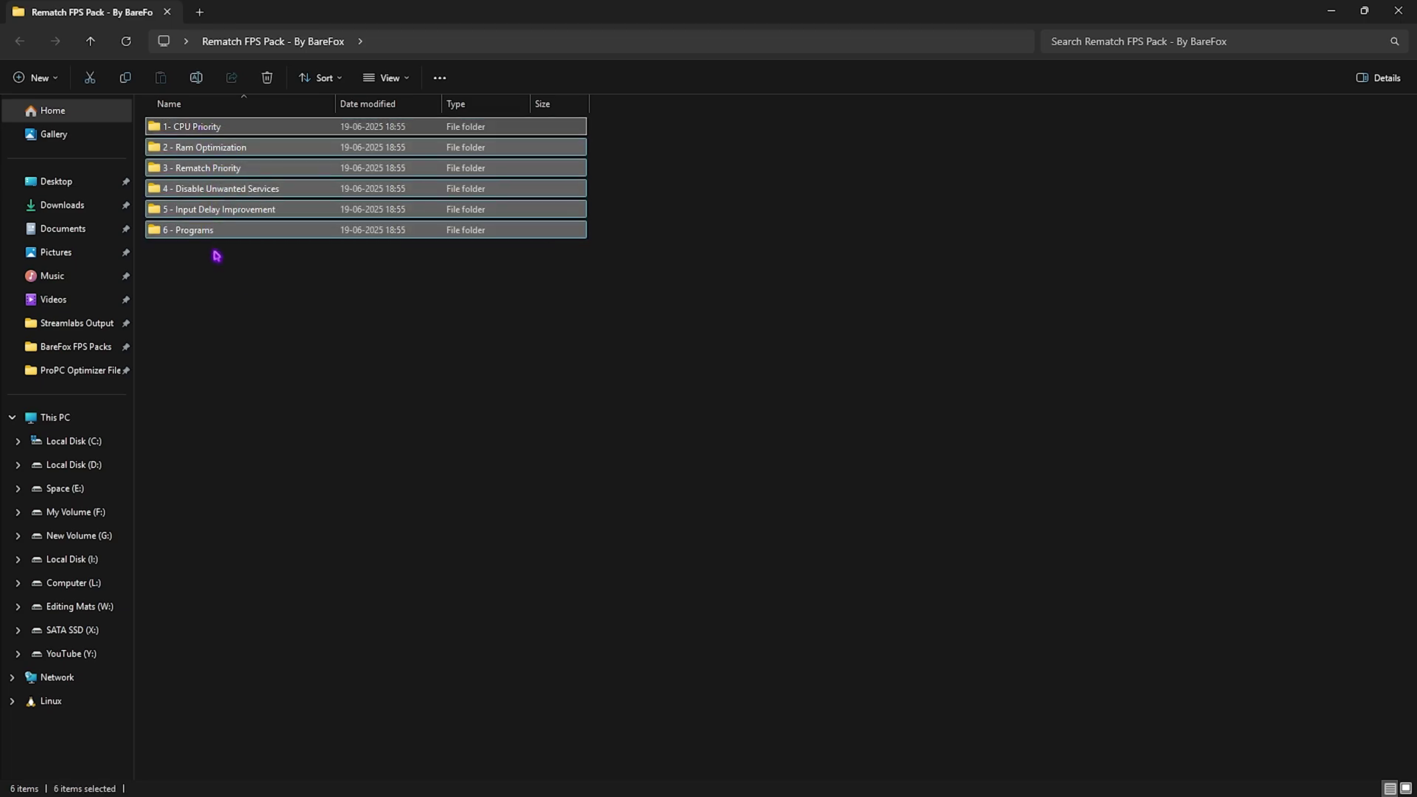
{"action": "double_click", "coordinate": [240, 128]}
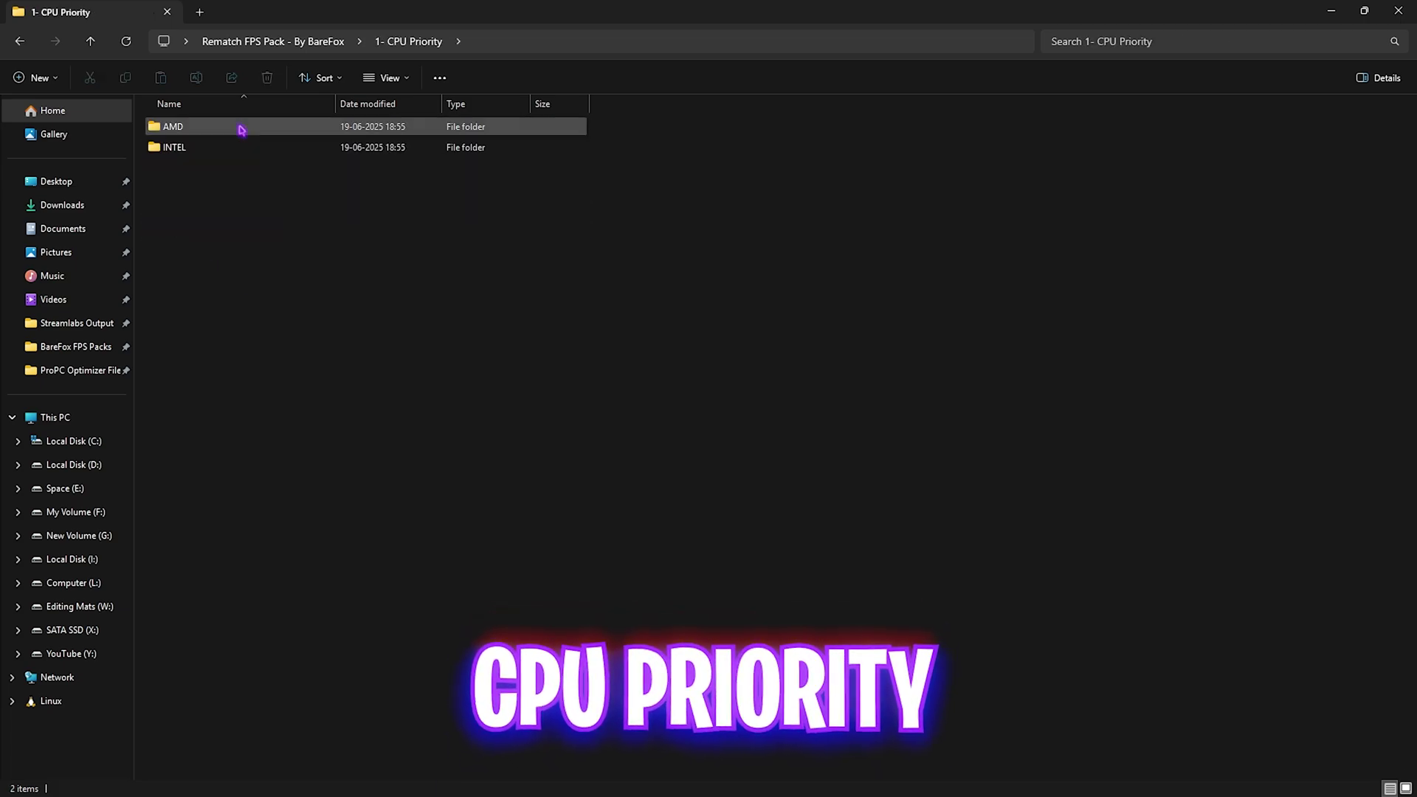
{"action": "double_click", "coordinate": [238, 127]}
{"action": "left_click", "coordinate": [398, 42]}
{"action": "double_click", "coordinate": [215, 143]}
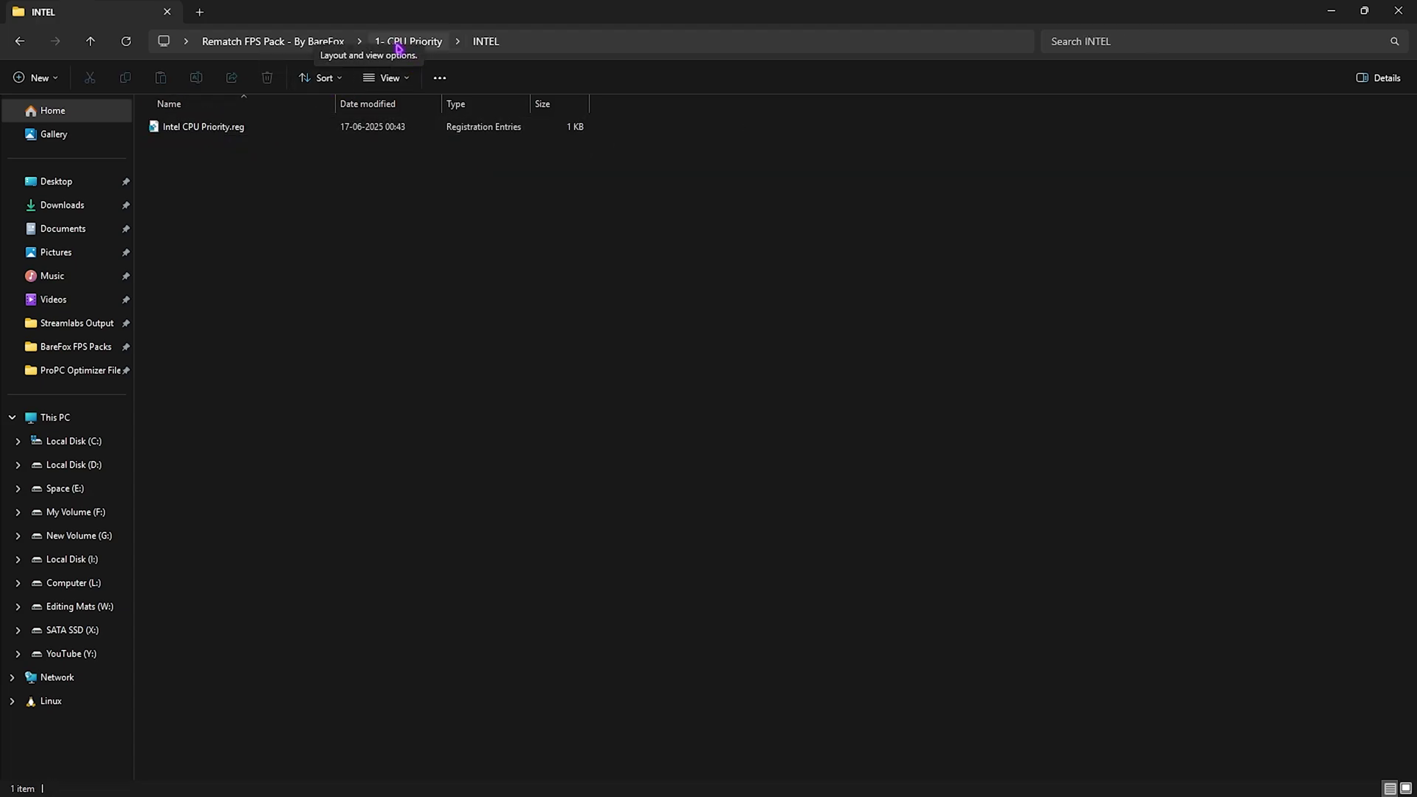
{"action": "left_click", "coordinate": [336, 49]}
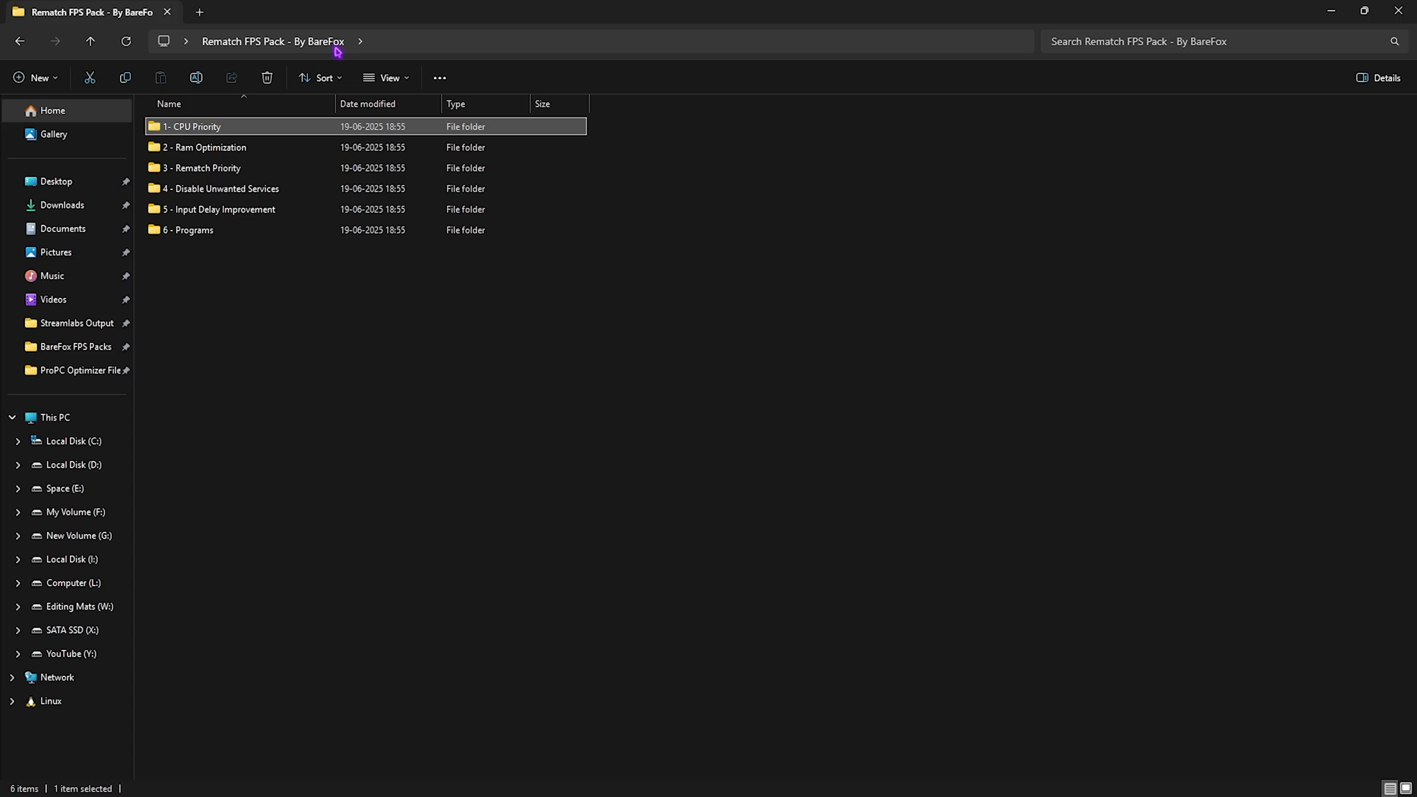
Open 2 - Ram Optimization, inspect 32GB Ram.reg and Reset to Default.reg, then go back up
{"action": "double_click", "coordinate": [231, 150]}
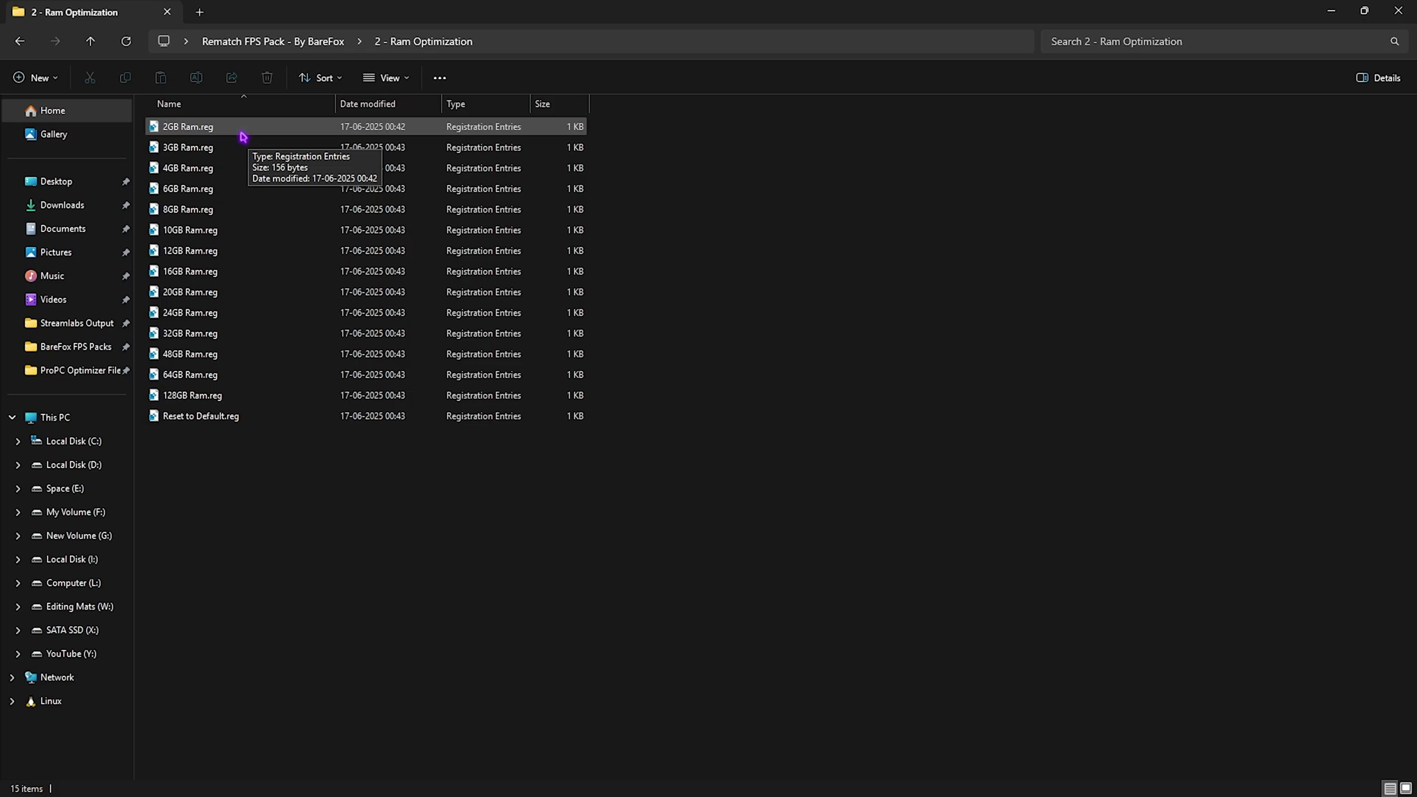
{"action": "left_click", "coordinate": [216, 332]}
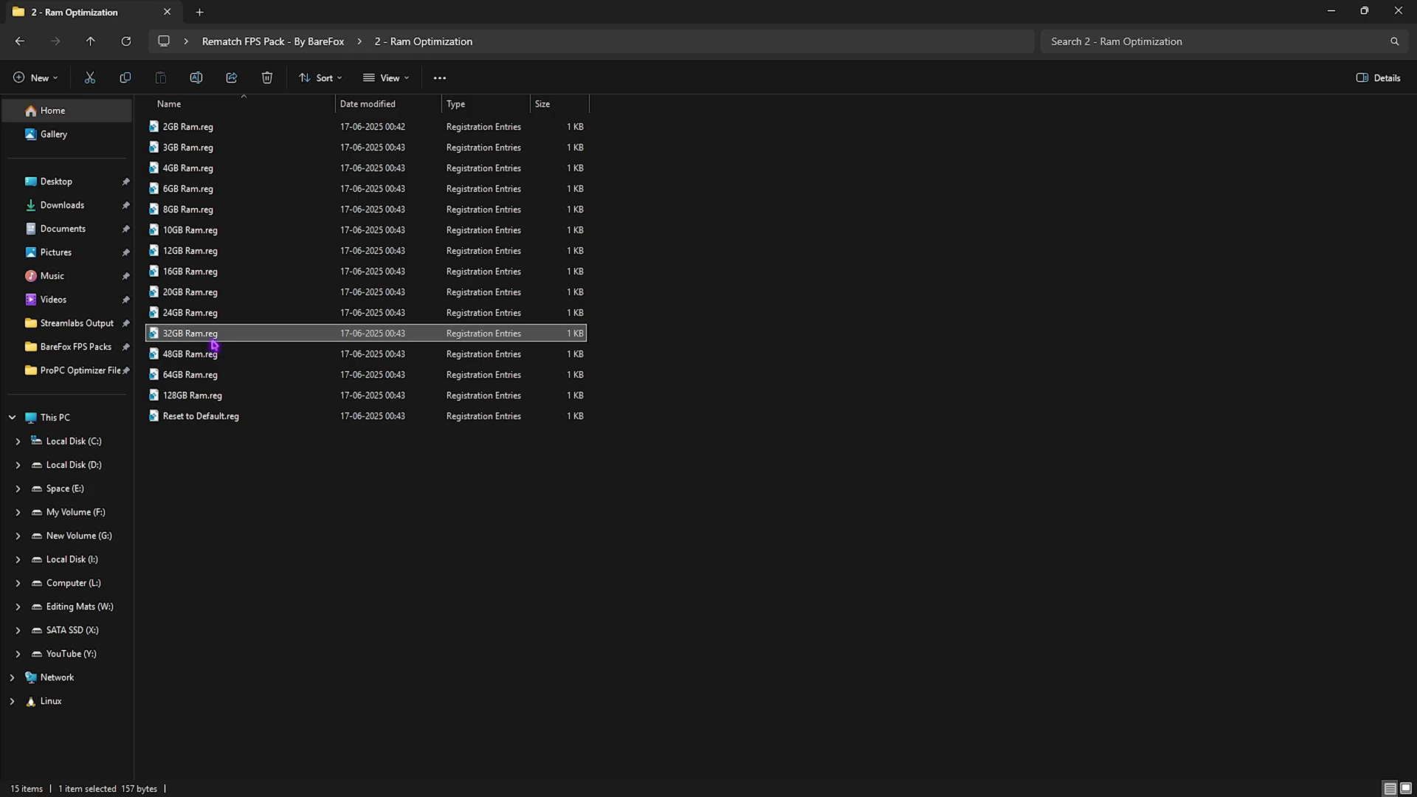
{"action": "left_click", "coordinate": [231, 417]}
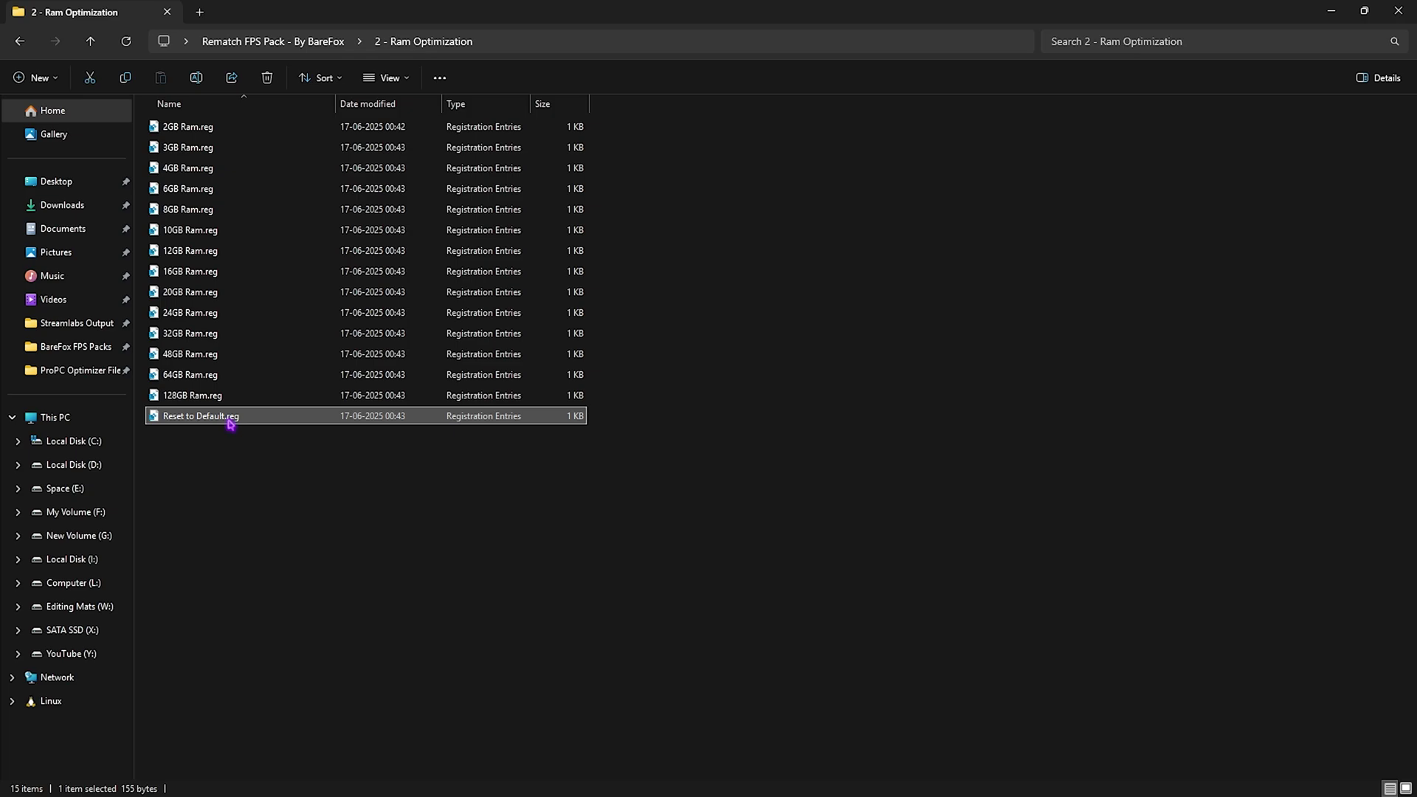
{"action": "key", "text": "alt+Up"}
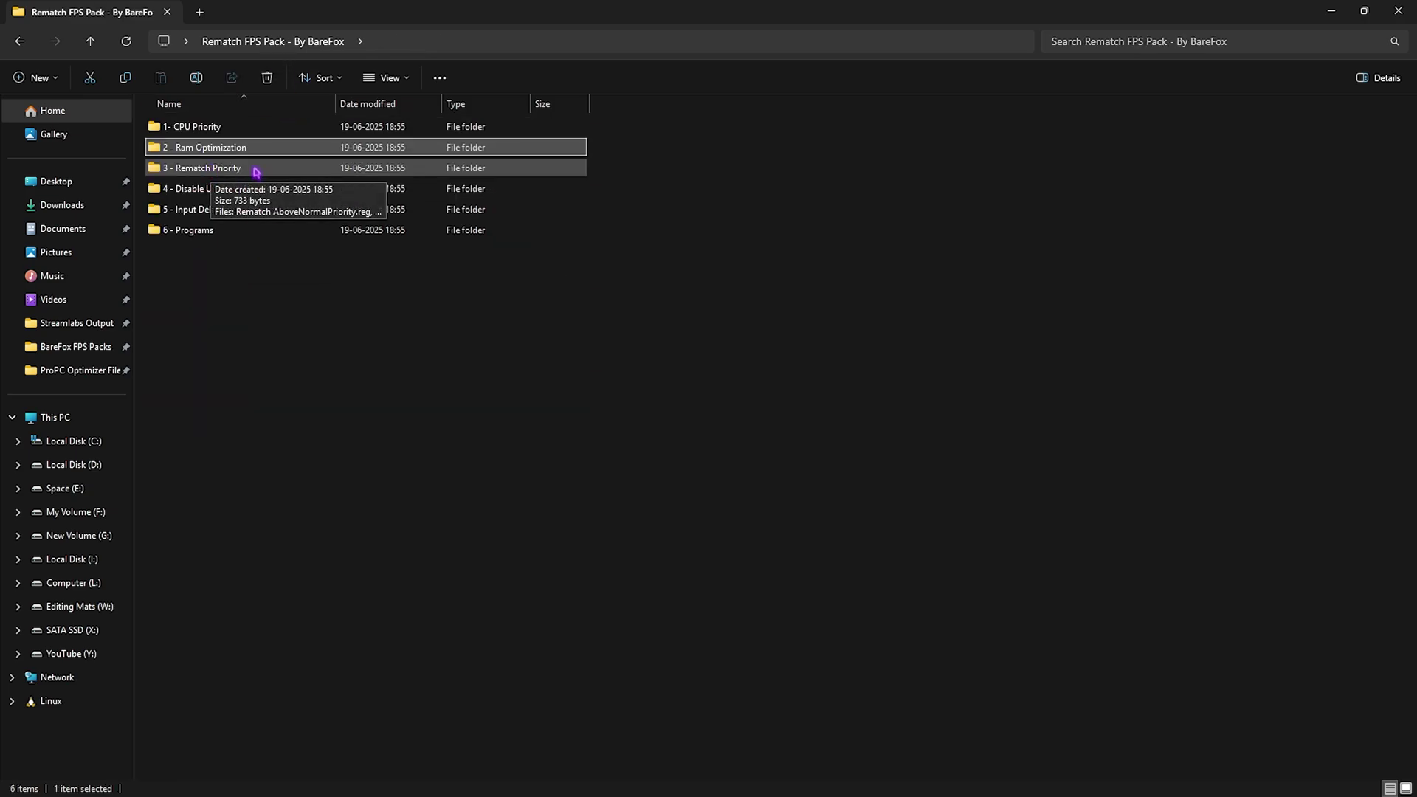
Open 3 - Rematch Priority, select its three priority registry files, then go back up to the pack
{"action": "double_click", "coordinate": [225, 165]}
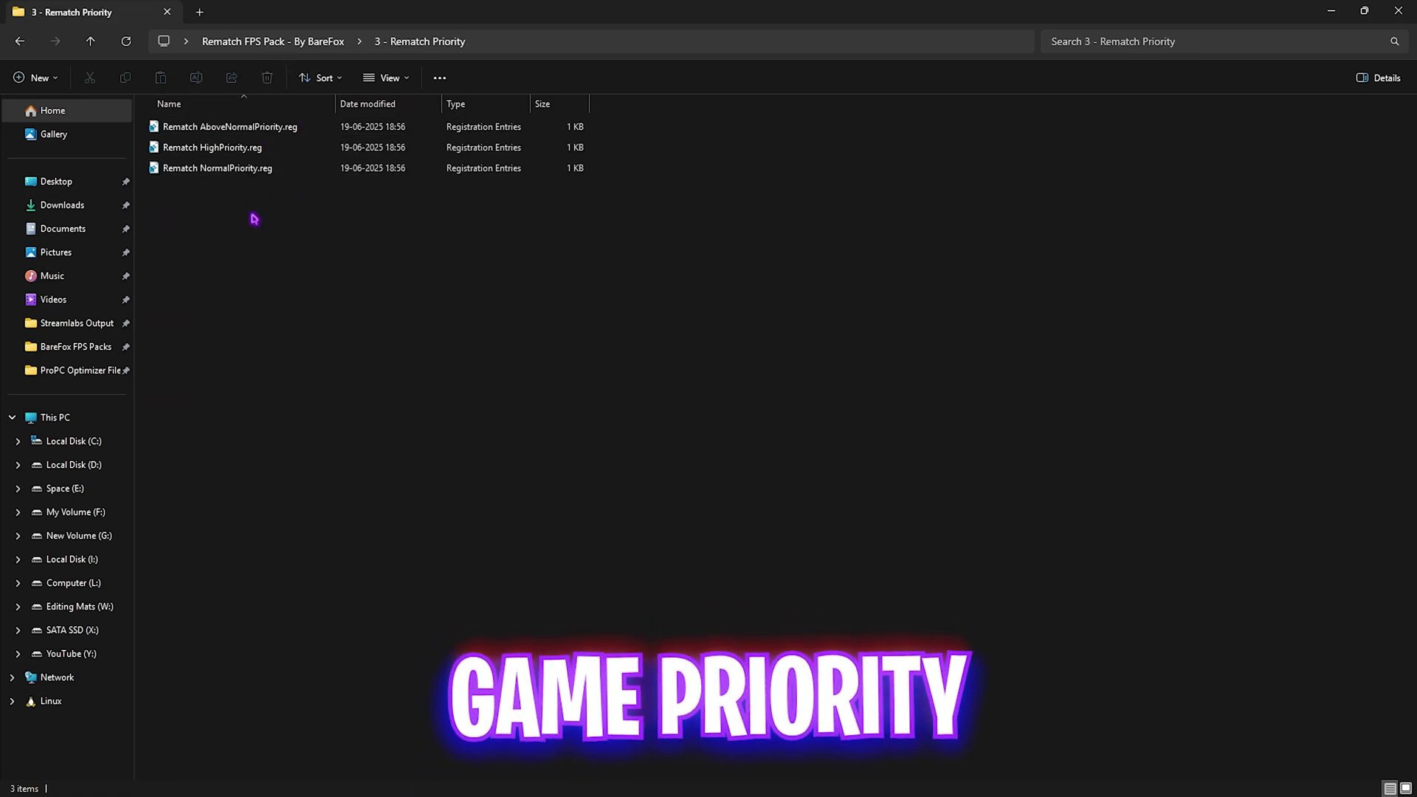
{"action": "mouse_move", "coordinate": [250, 214]}
{"action": "left_mouse_down"}
{"action": "mouse_move", "coordinate": [264, 132]}
{"action": "mouse_move", "coordinate": [256, 232]}
{"action": "left_mouse_up"}
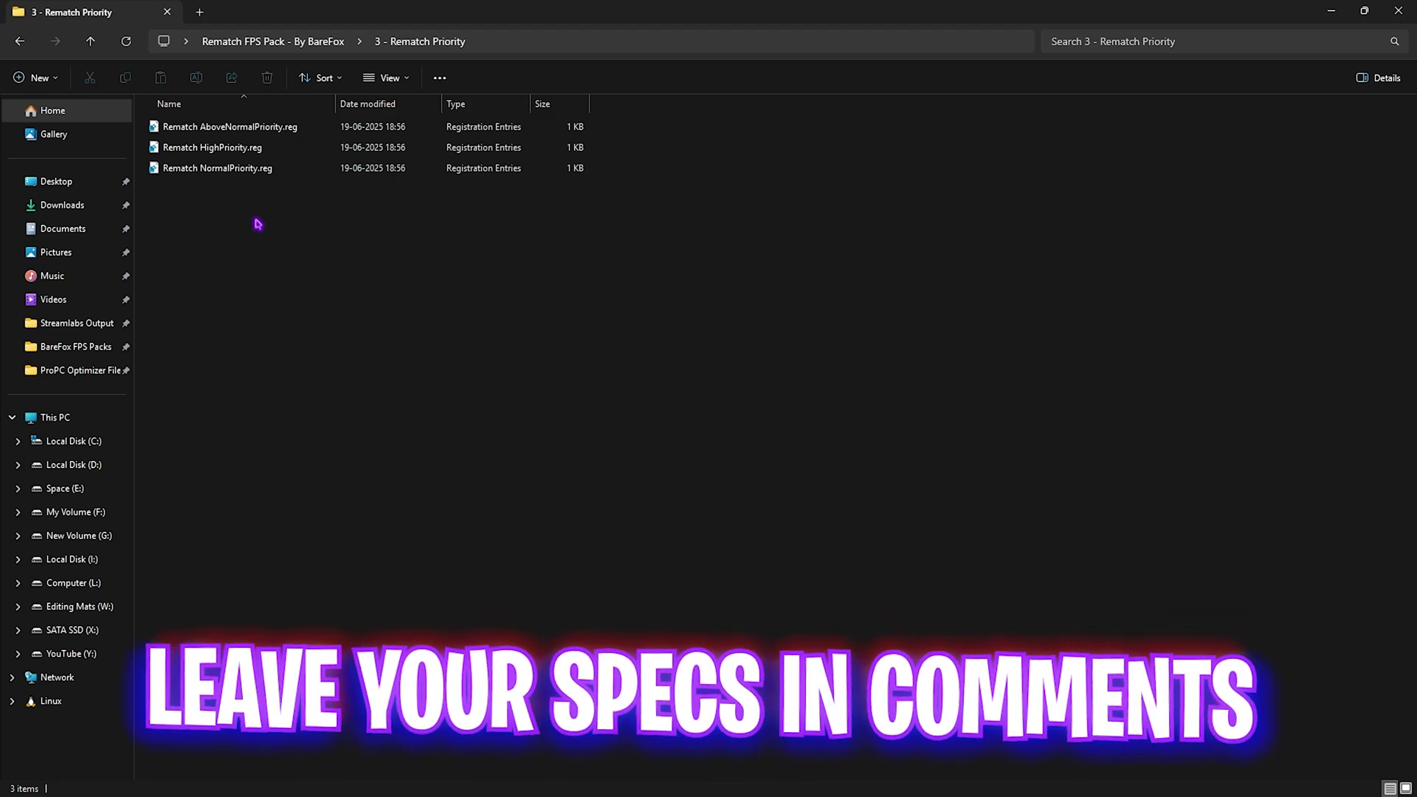
{"action": "left_click_drag", "start_coordinate": [646, 156], "coordinate": [583, 120]}
{"action": "key", "text": "alt+Up"}
Open 4 - Disable Unwanted Services and select its eleven files, then just the Bluetooth and Printer ones
{"action": "double_click", "coordinate": [222, 189]}
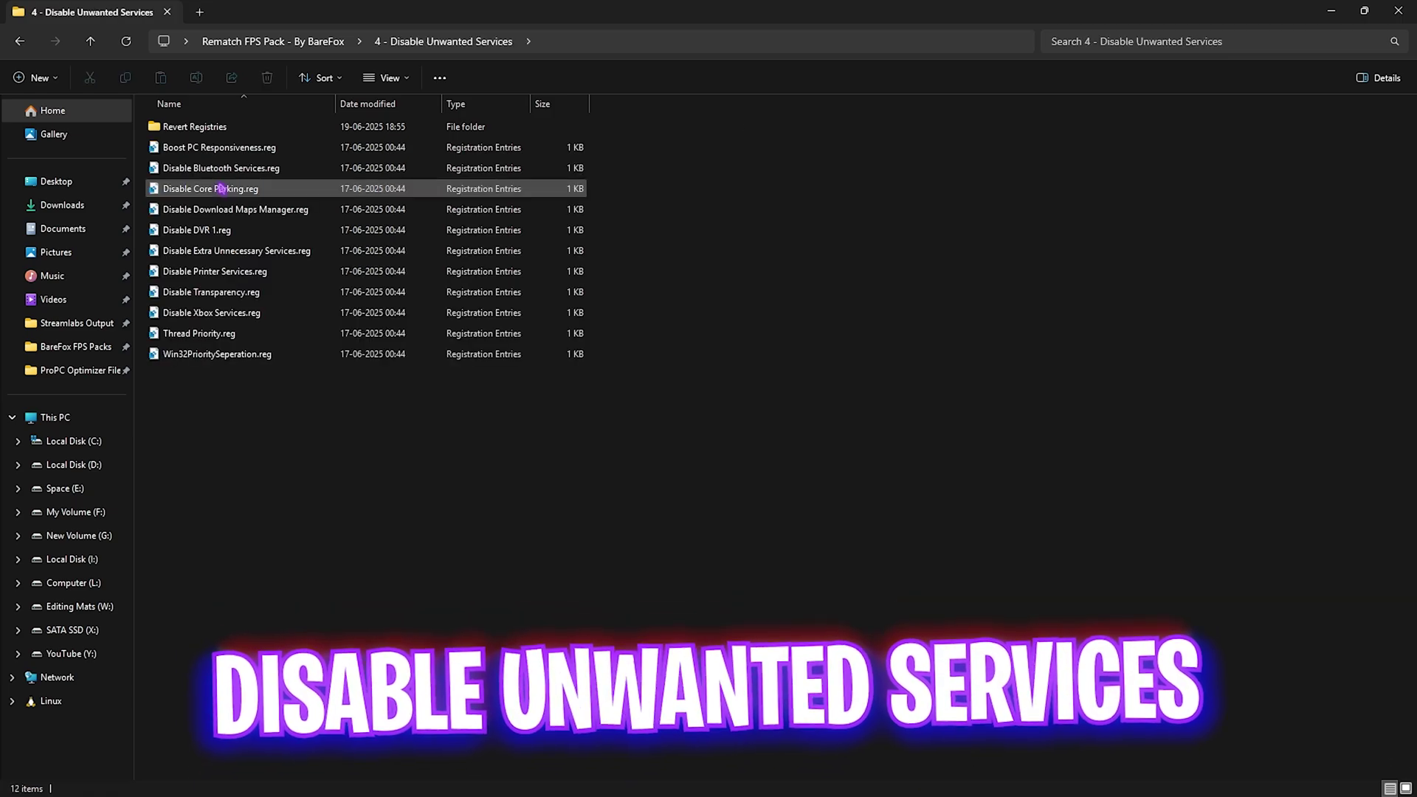
{"action": "left_click_drag", "start_coordinate": [237, 378], "coordinate": [241, 151]}
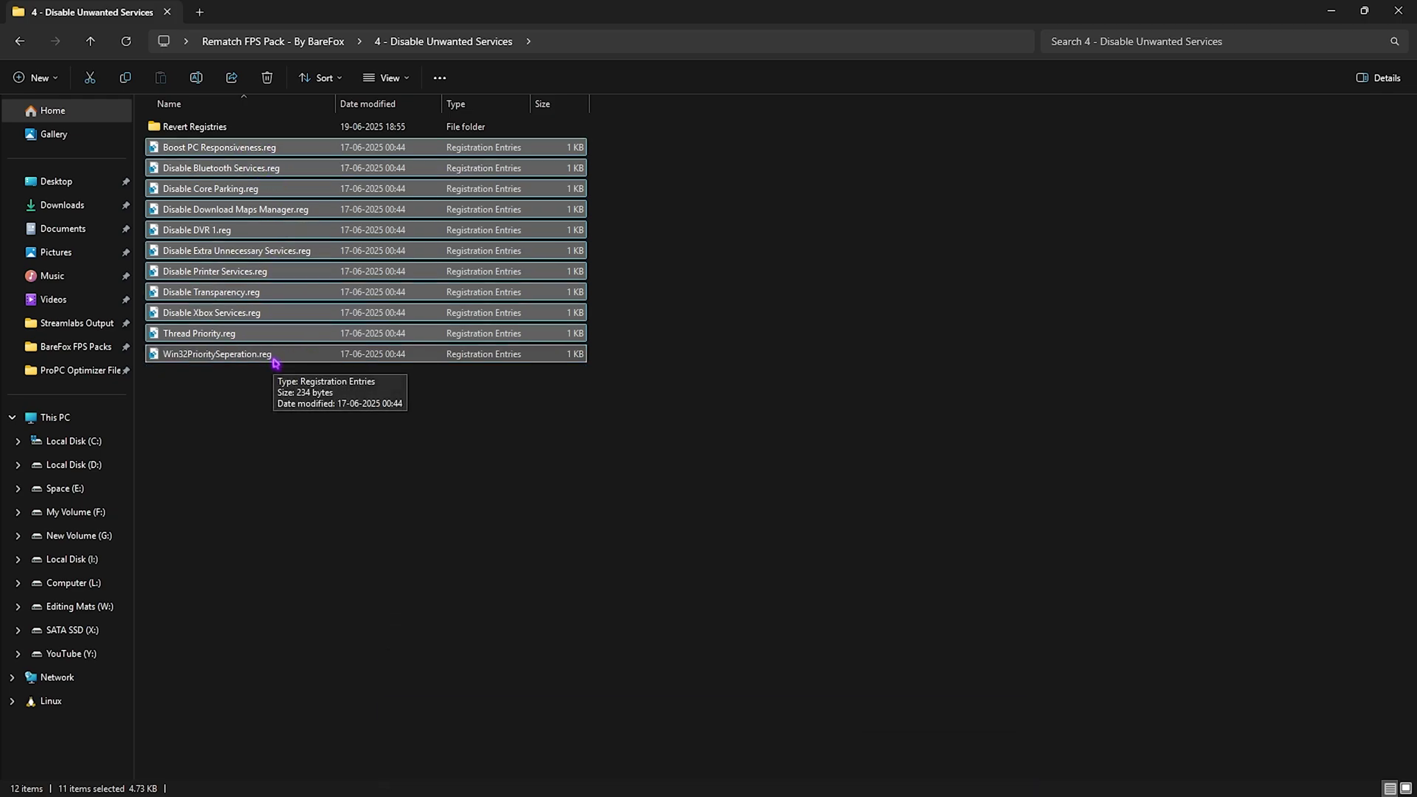
{"action": "left_click", "coordinate": [261, 419]}
{"action": "left_click", "coordinate": [240, 174]}
{"action": "left_click", "coordinate": [258, 273], "text": "ctrl"}
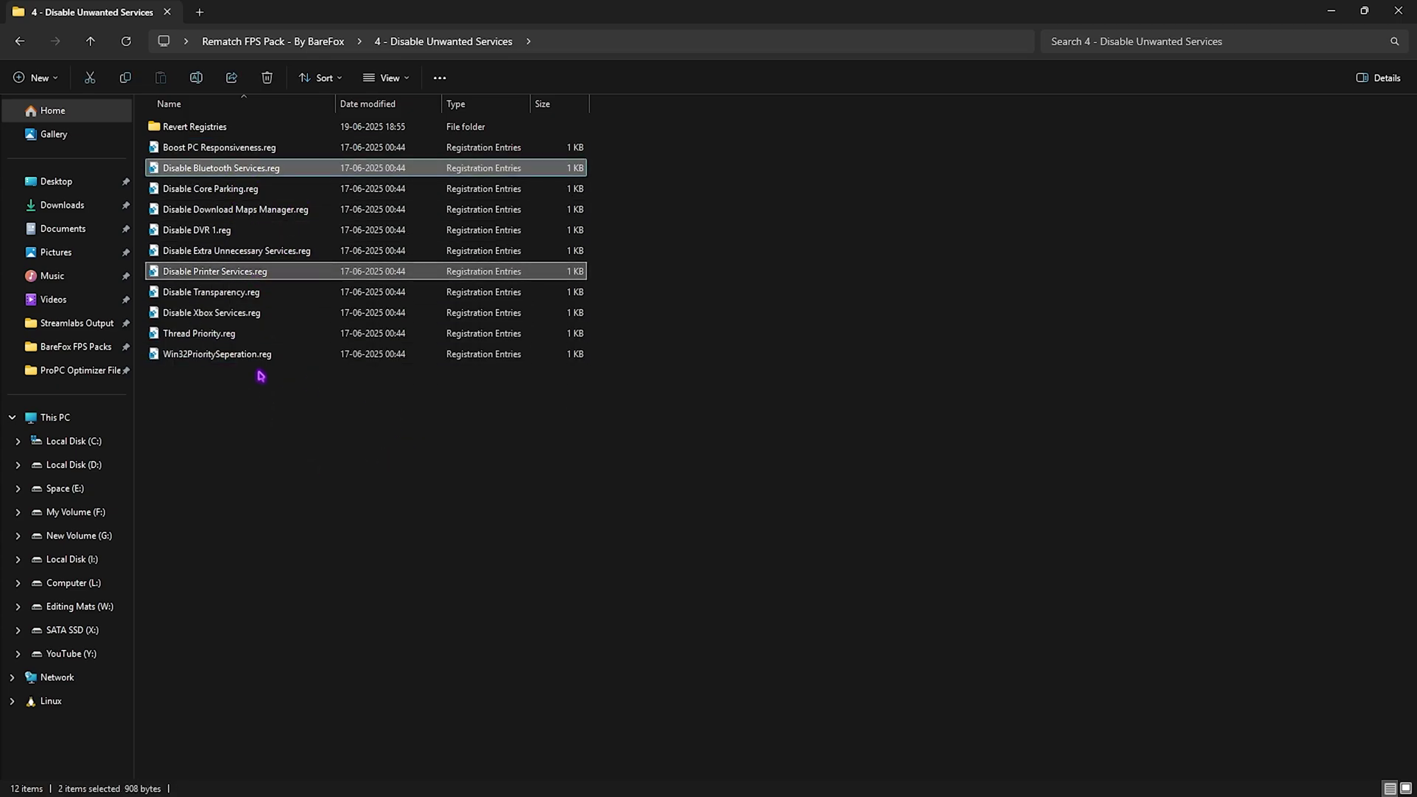
Review the seven Enable files in Revert Registries, then return to the pack and select 5 - Input Delay Improvement
{"action": "double_click", "coordinate": [195, 126]}
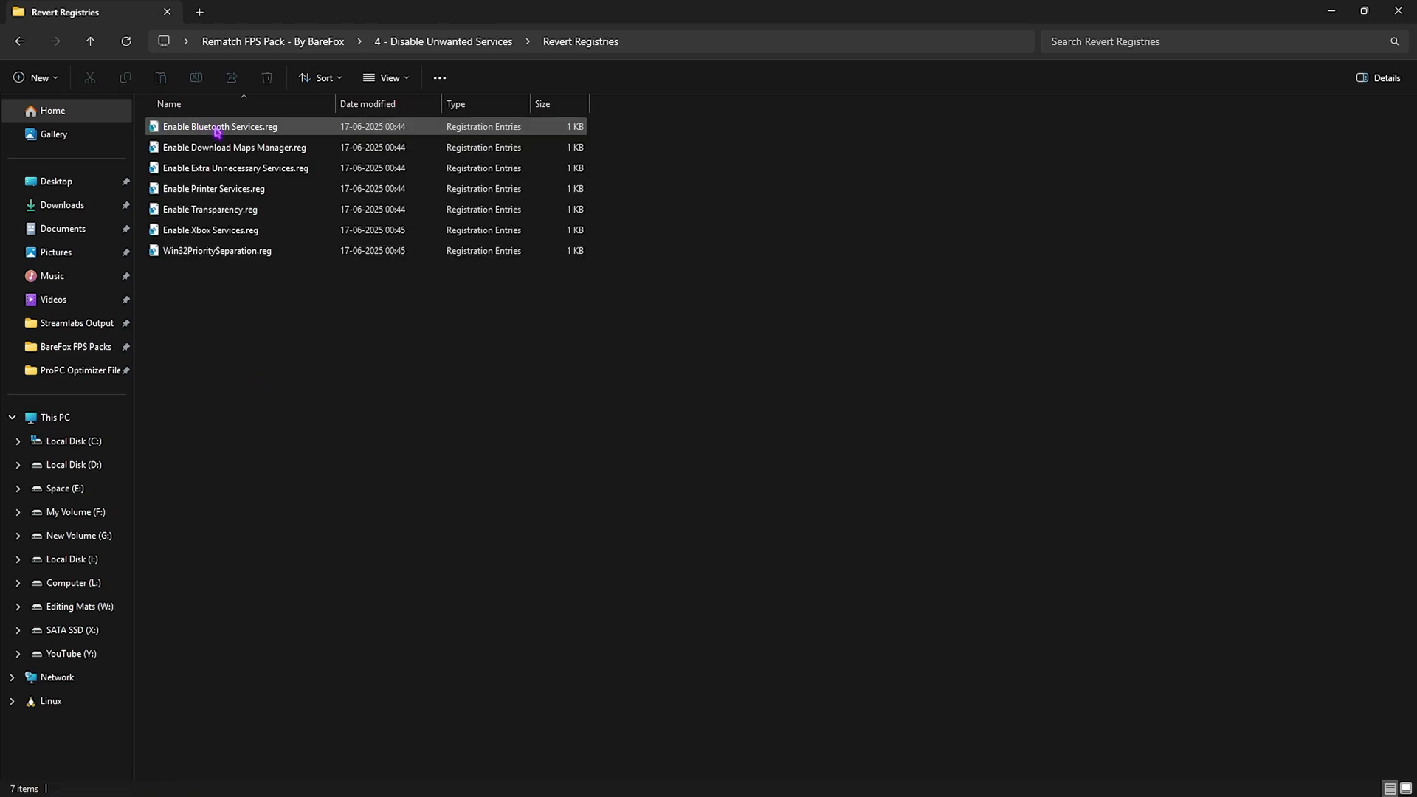
{"action": "left_click_drag", "start_coordinate": [265, 275], "coordinate": [282, 123]}
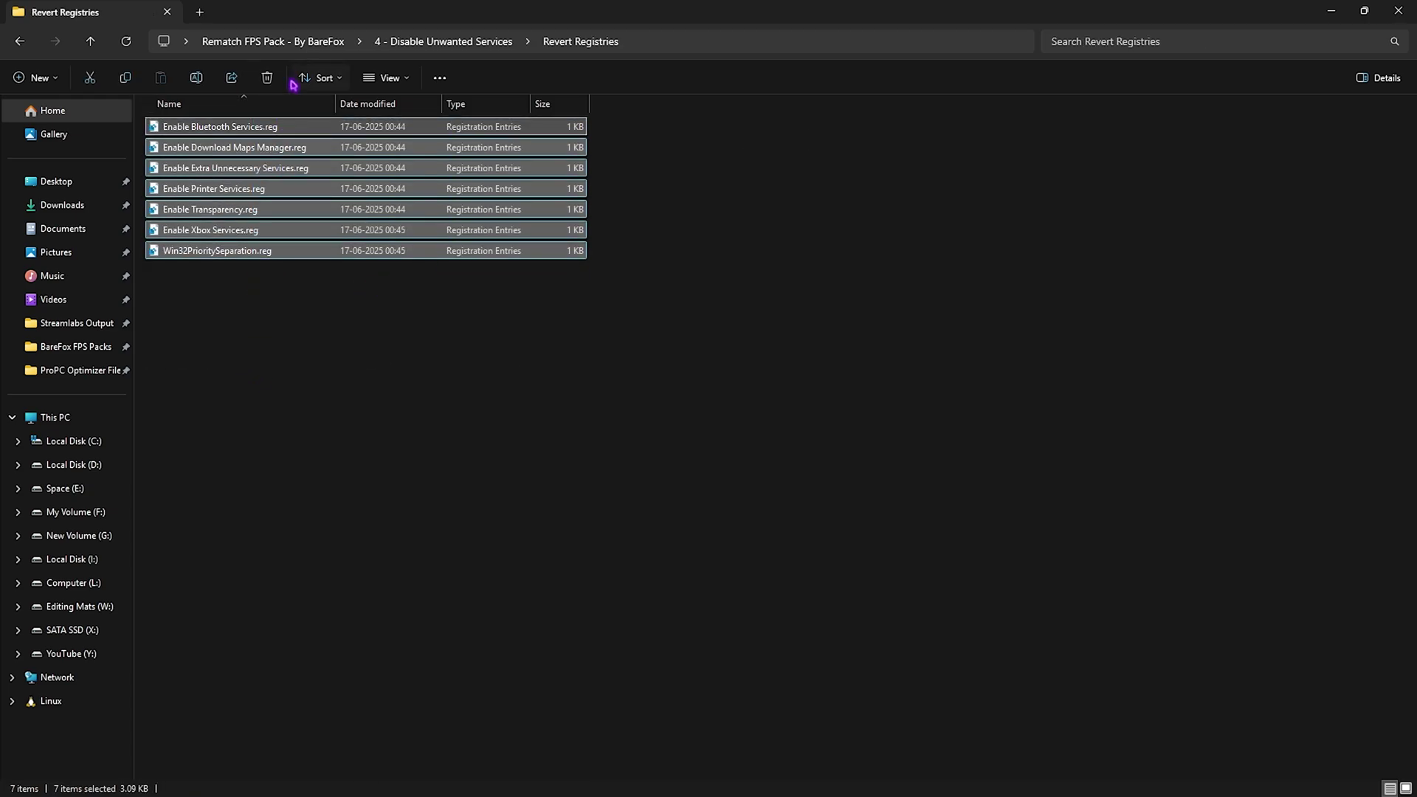
{"action": "left_click", "coordinate": [295, 41]}
{"action": "left_click", "coordinate": [221, 201]}
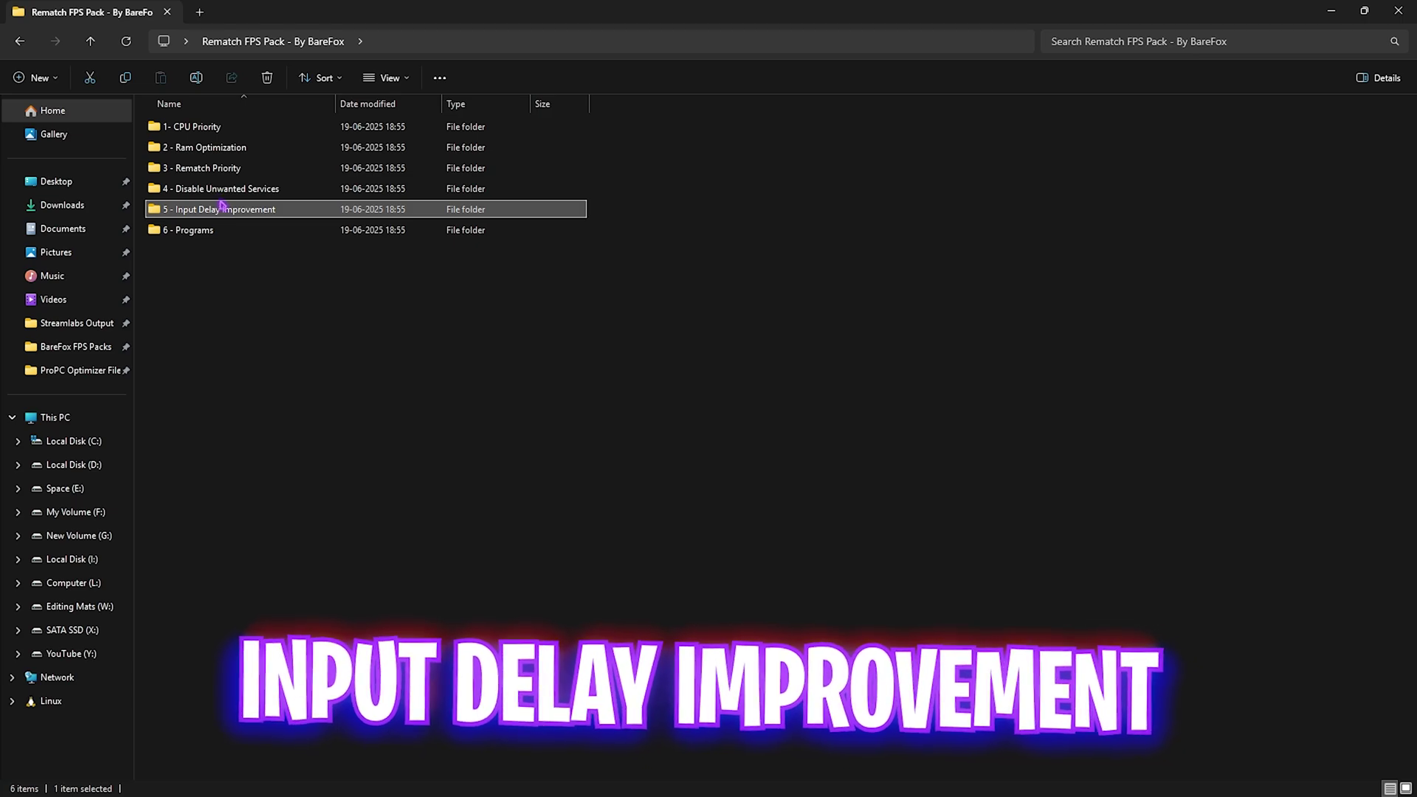
Open 5 - Input Delay Improvement and browse its Keyboard Latency Fix and Mouse Latency Registries folders
{"action": "double_click", "coordinate": [223, 210]}
{"action": "left_click", "coordinate": [234, 152]}
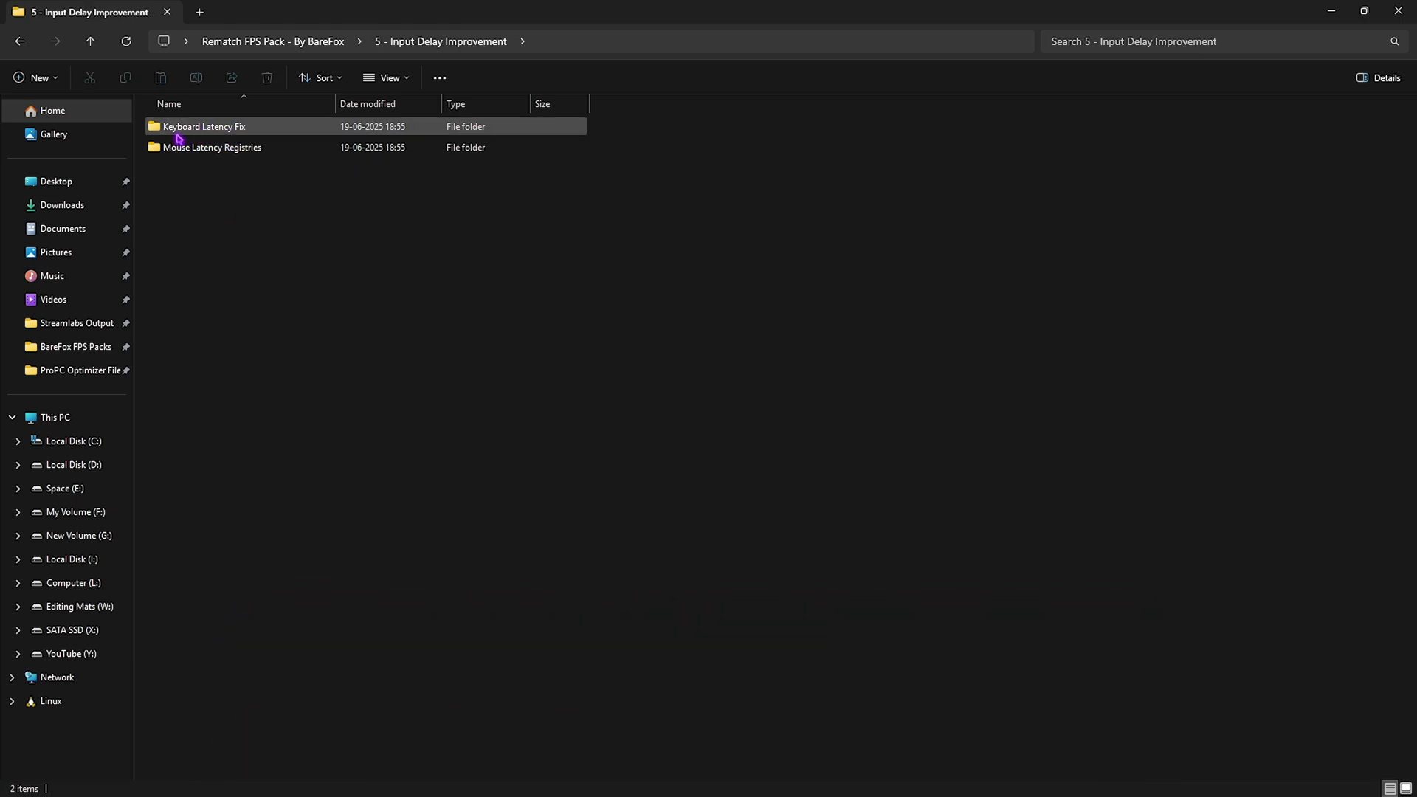
{"action": "double_click", "coordinate": [210, 129]}
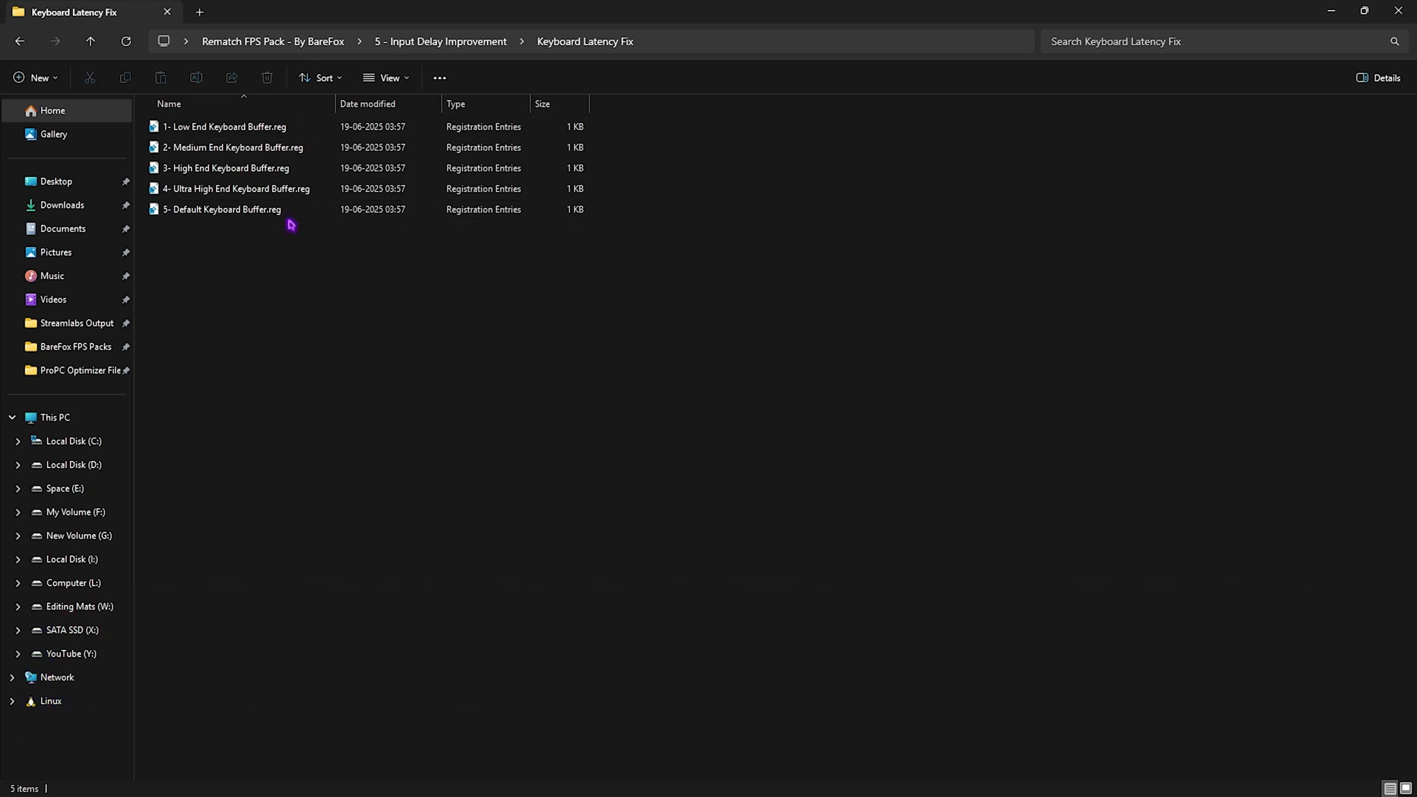
{"action": "left_click", "coordinate": [442, 41]}
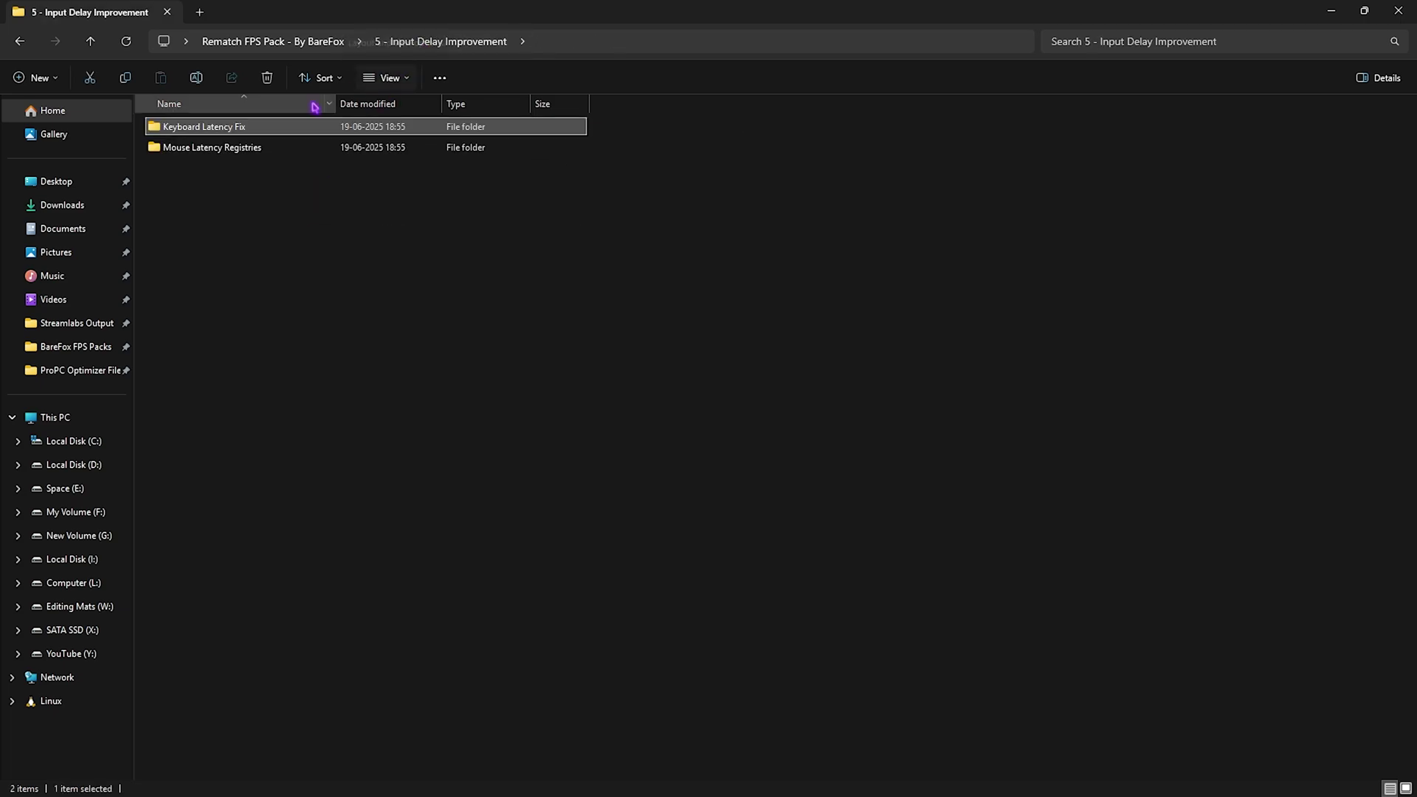
{"action": "double_click", "coordinate": [232, 146]}
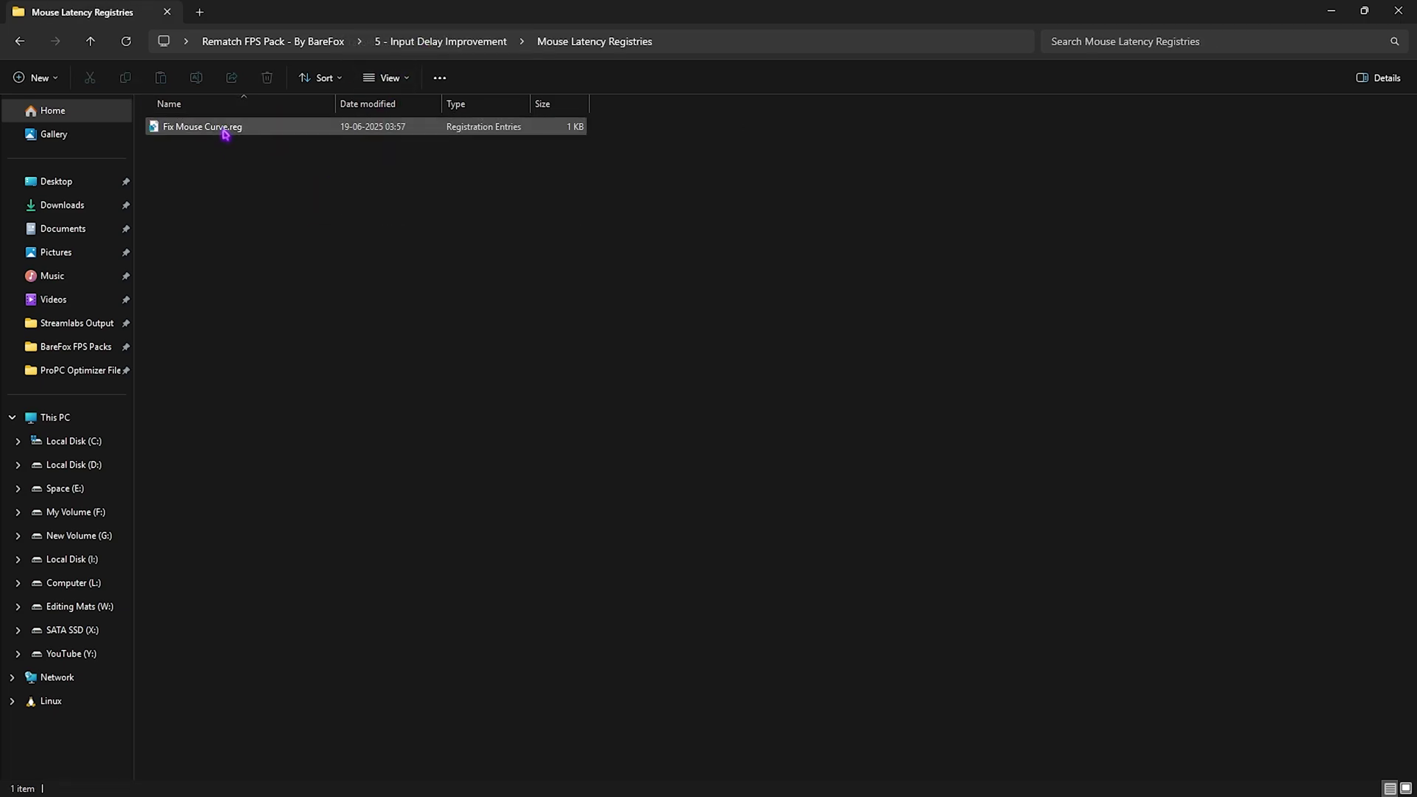
View Fix Mouse Curve.reg's contents in Notepad, close it, and return to the pack folder
{"action": "left_click", "coordinate": [225, 131]}
{"action": "right_click", "coordinate": [225, 133]}
{"action": "left_click", "coordinate": [266, 357]}
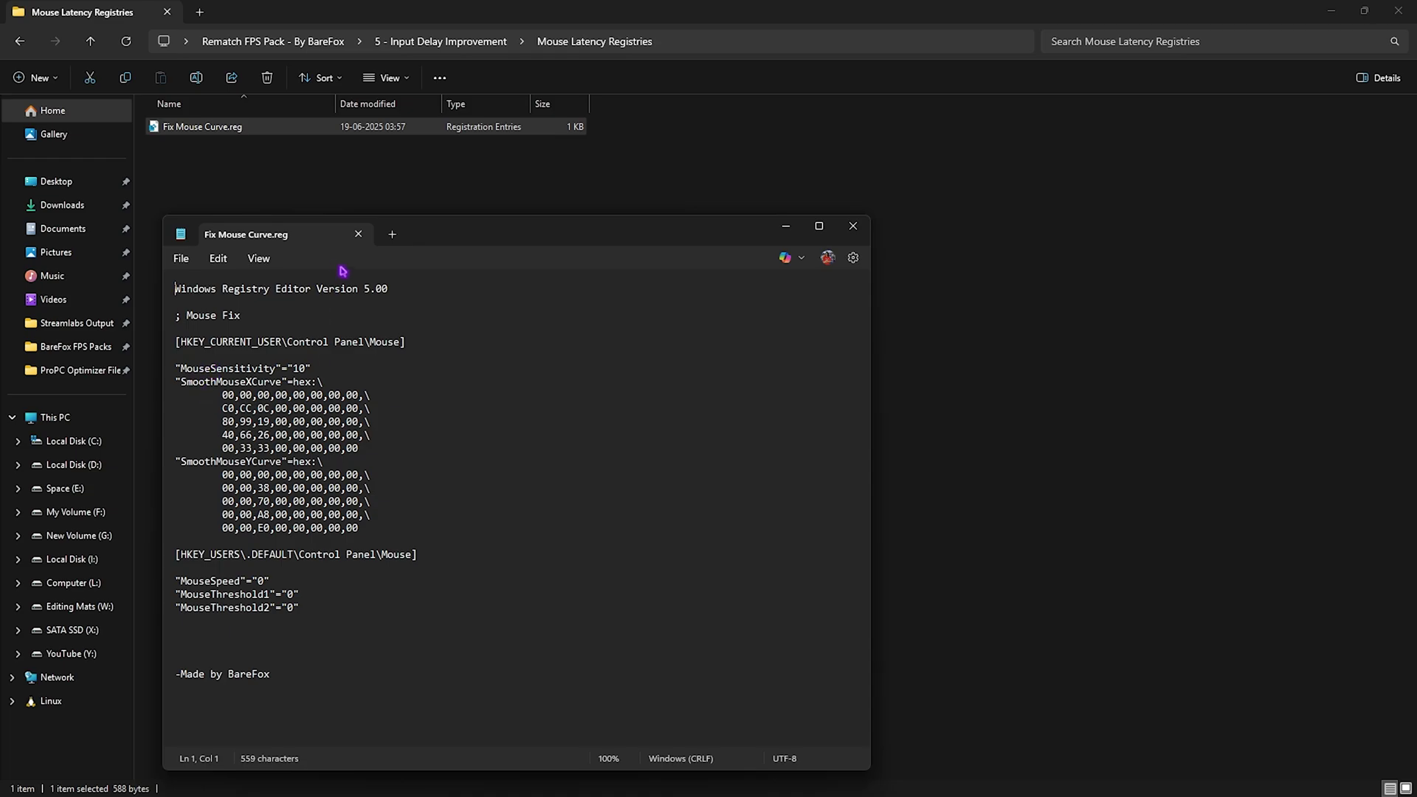
{"action": "left_click", "coordinate": [358, 234]}
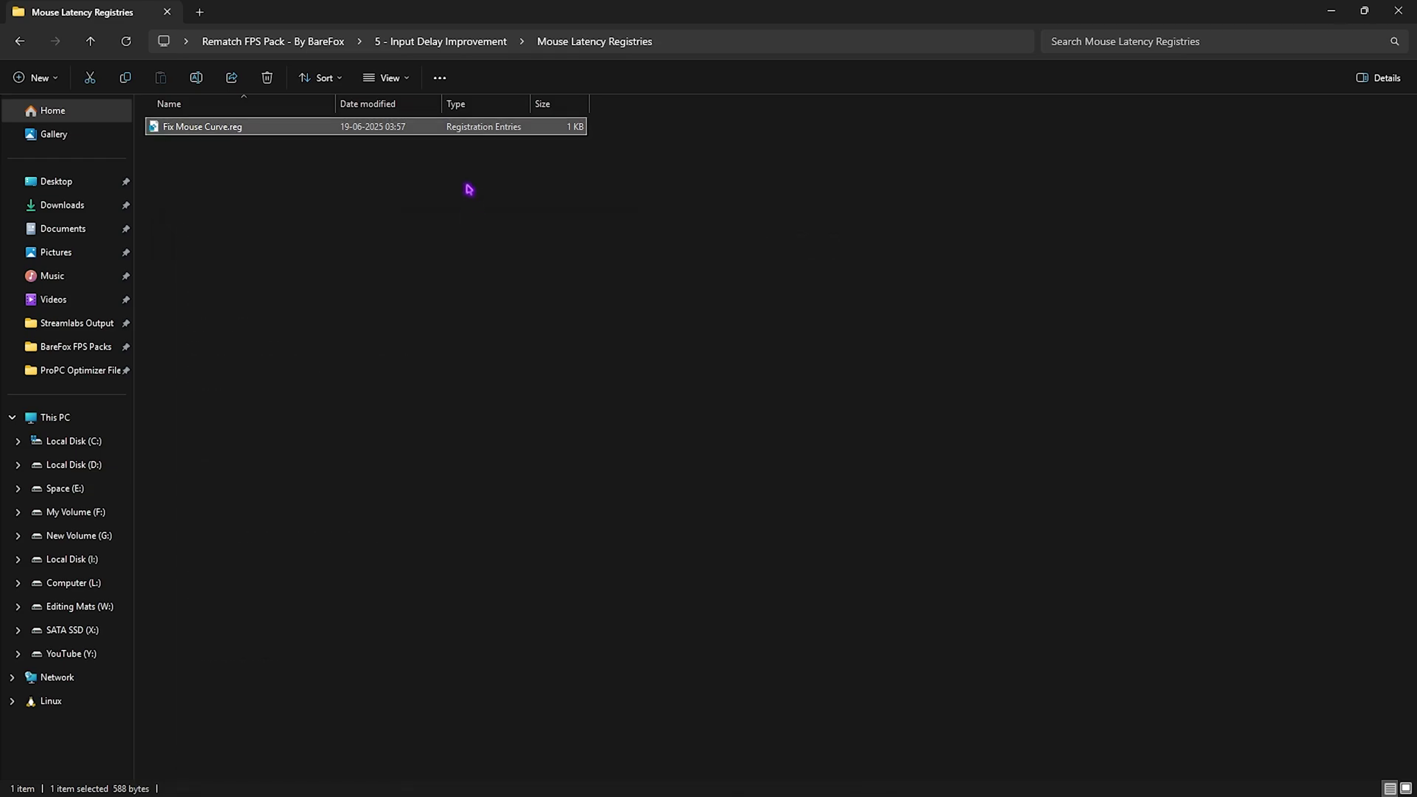
{"action": "left_click", "coordinate": [300, 42]}
Run Clean Temporary Files.bat from 6 - Programs as administrator so it deletes the temporary files
{"action": "double_click", "coordinate": [207, 228]}
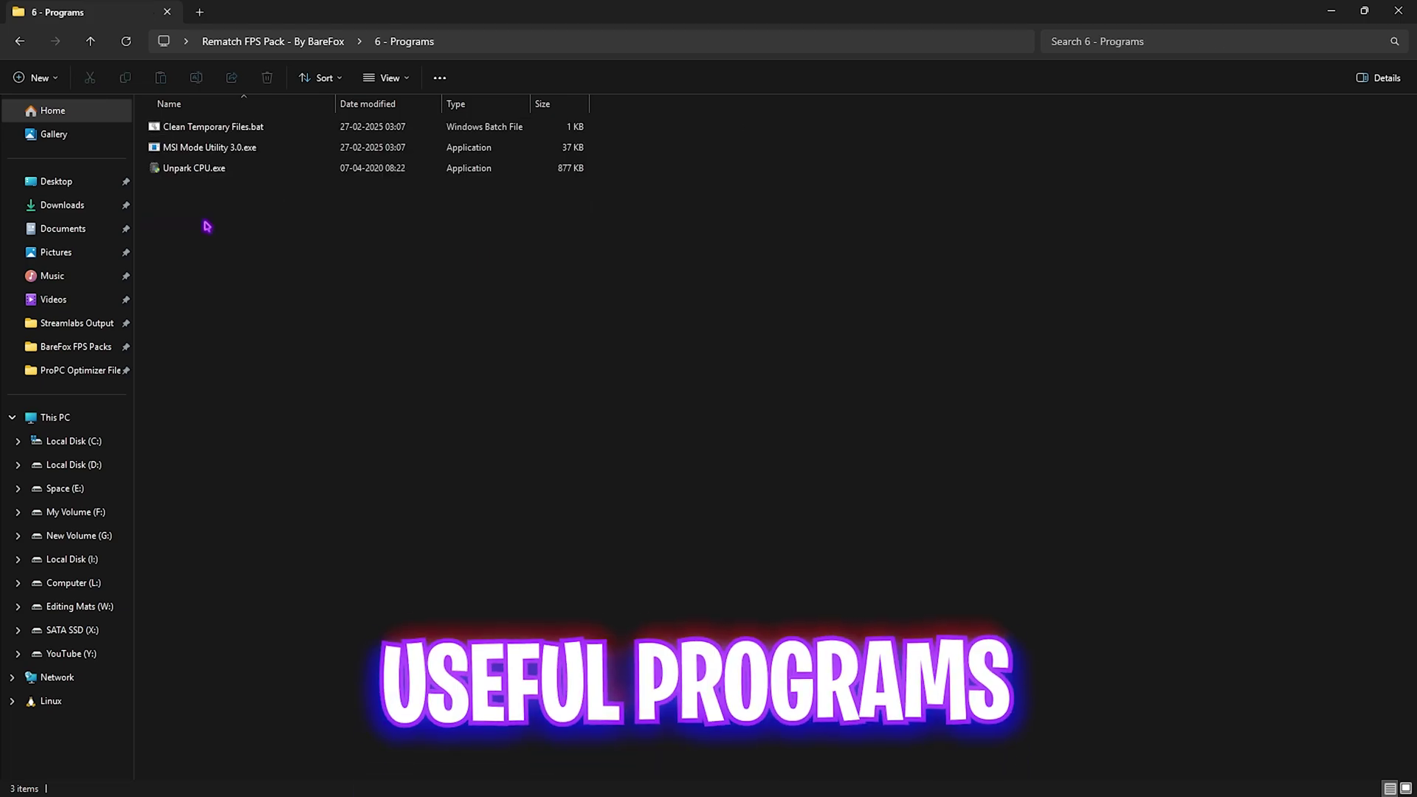
{"action": "left_click", "coordinate": [255, 135]}
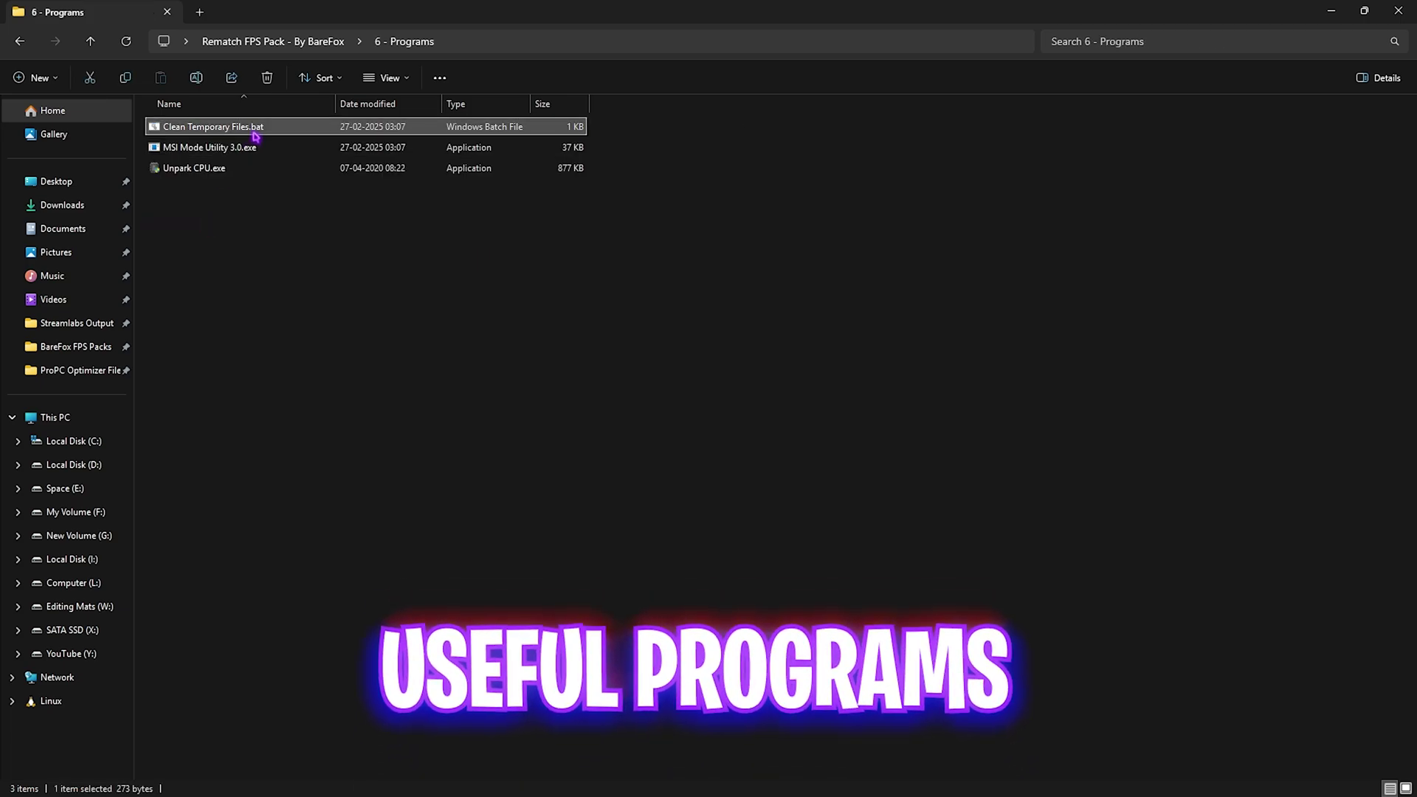
{"action": "right_click", "coordinate": [255, 136]}
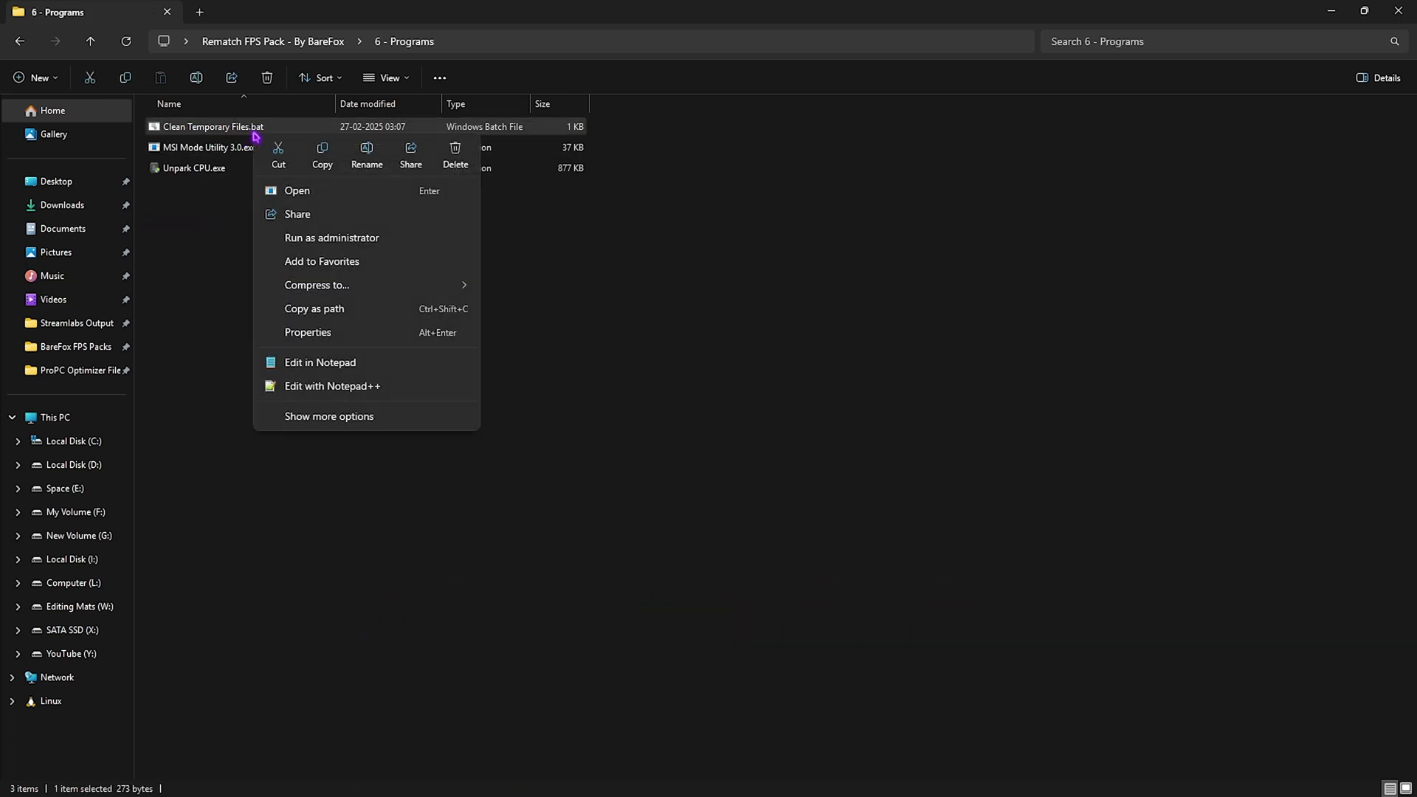
{"action": "left_click", "coordinate": [334, 238]}
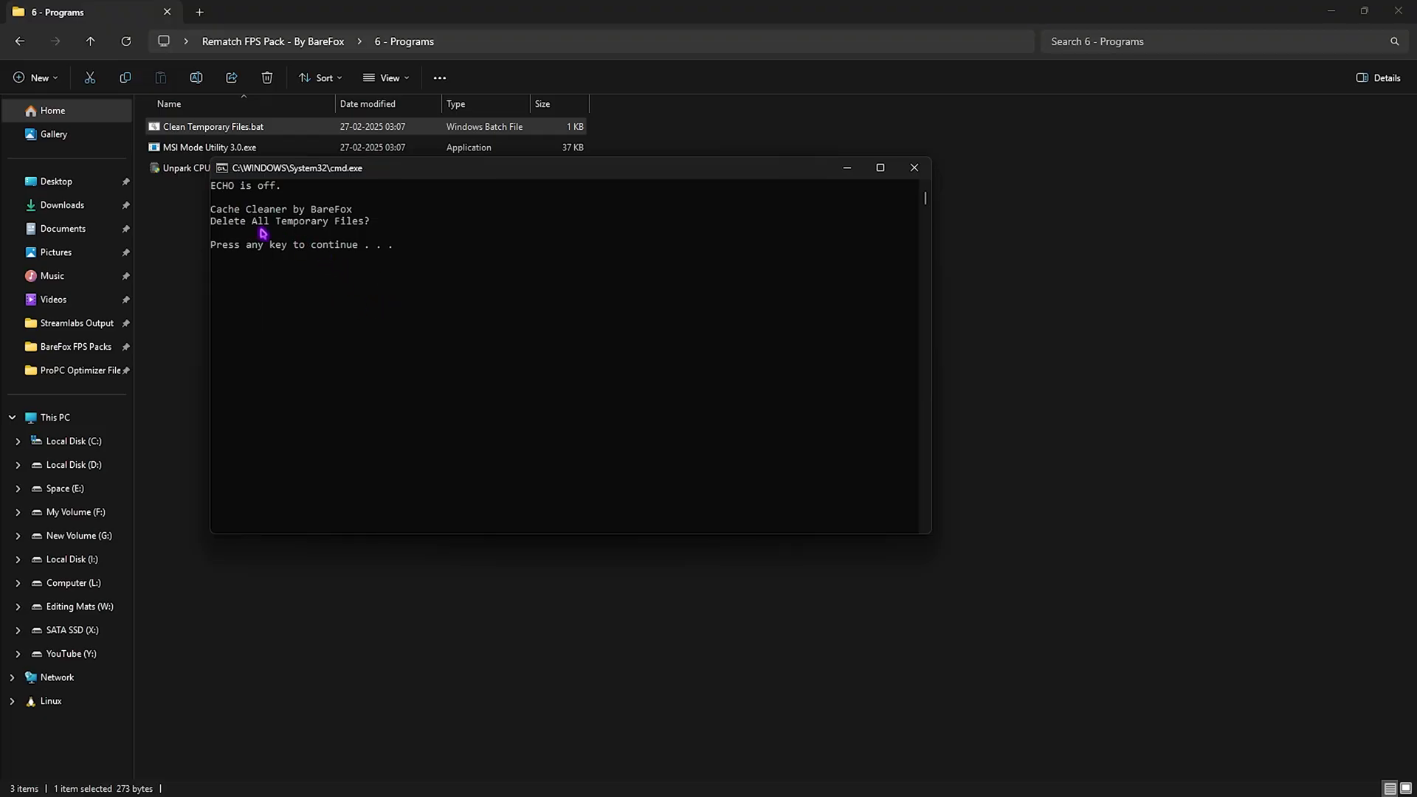
{"action": "key", "text": "Return"}
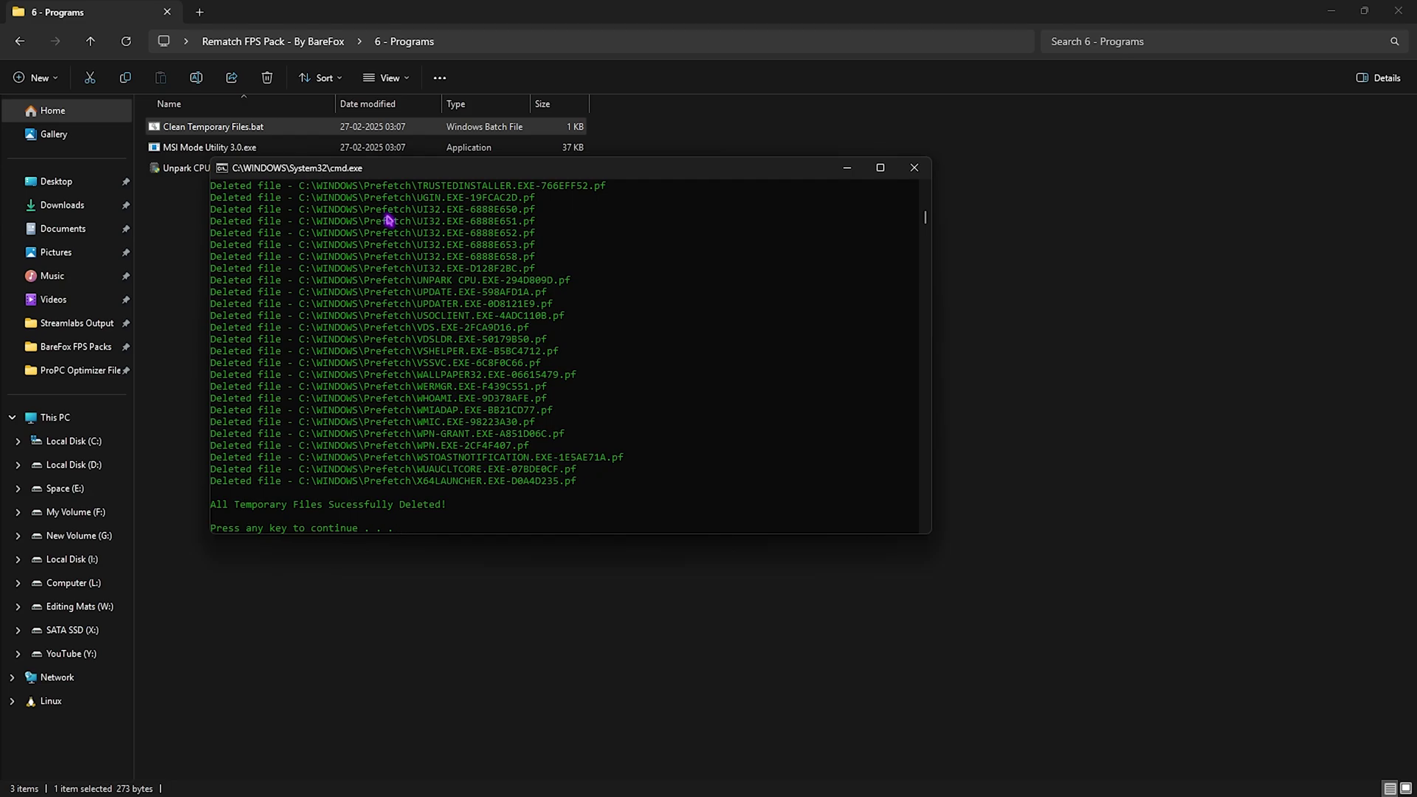
{"action": "left_click", "coordinate": [198, 147]}
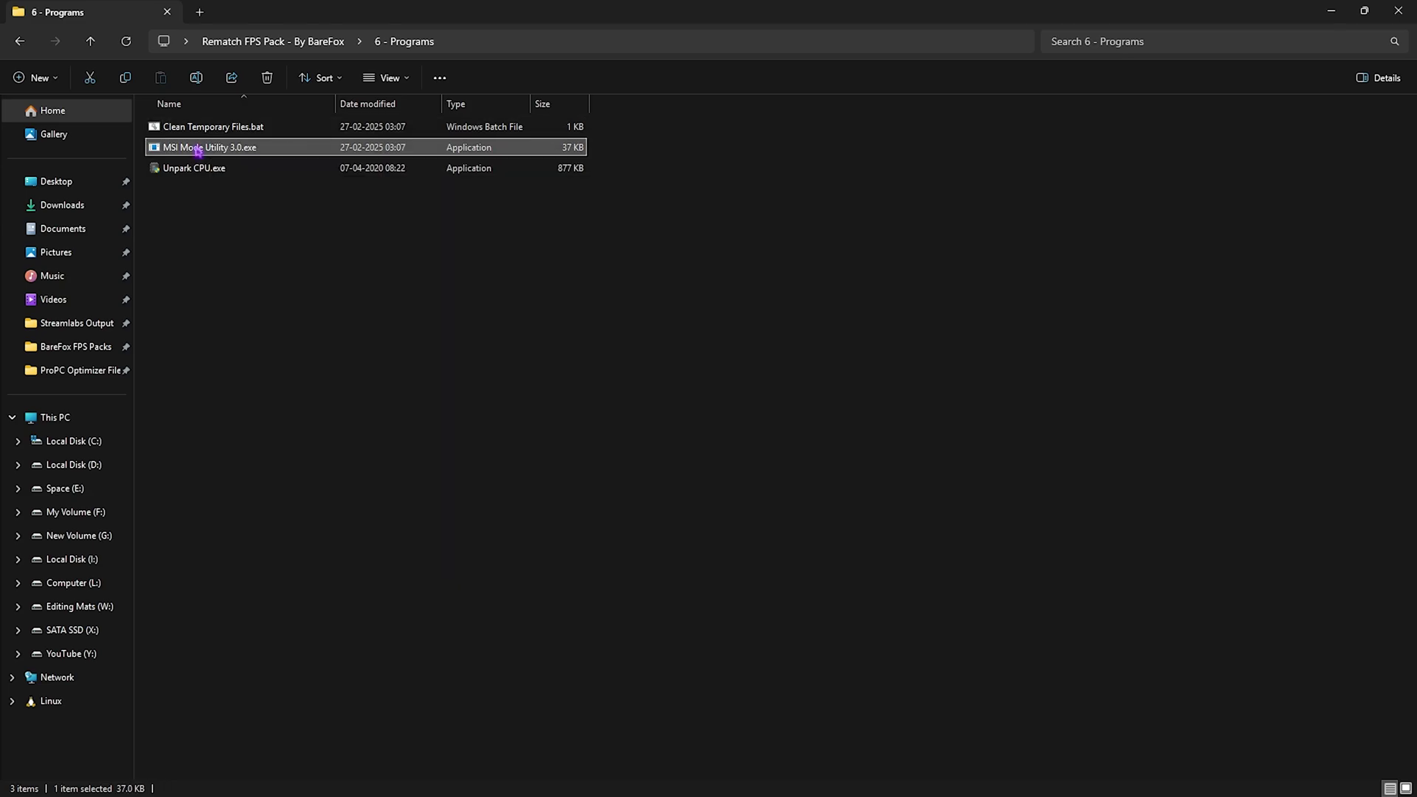
{"action": "right_click", "coordinate": [198, 150]}
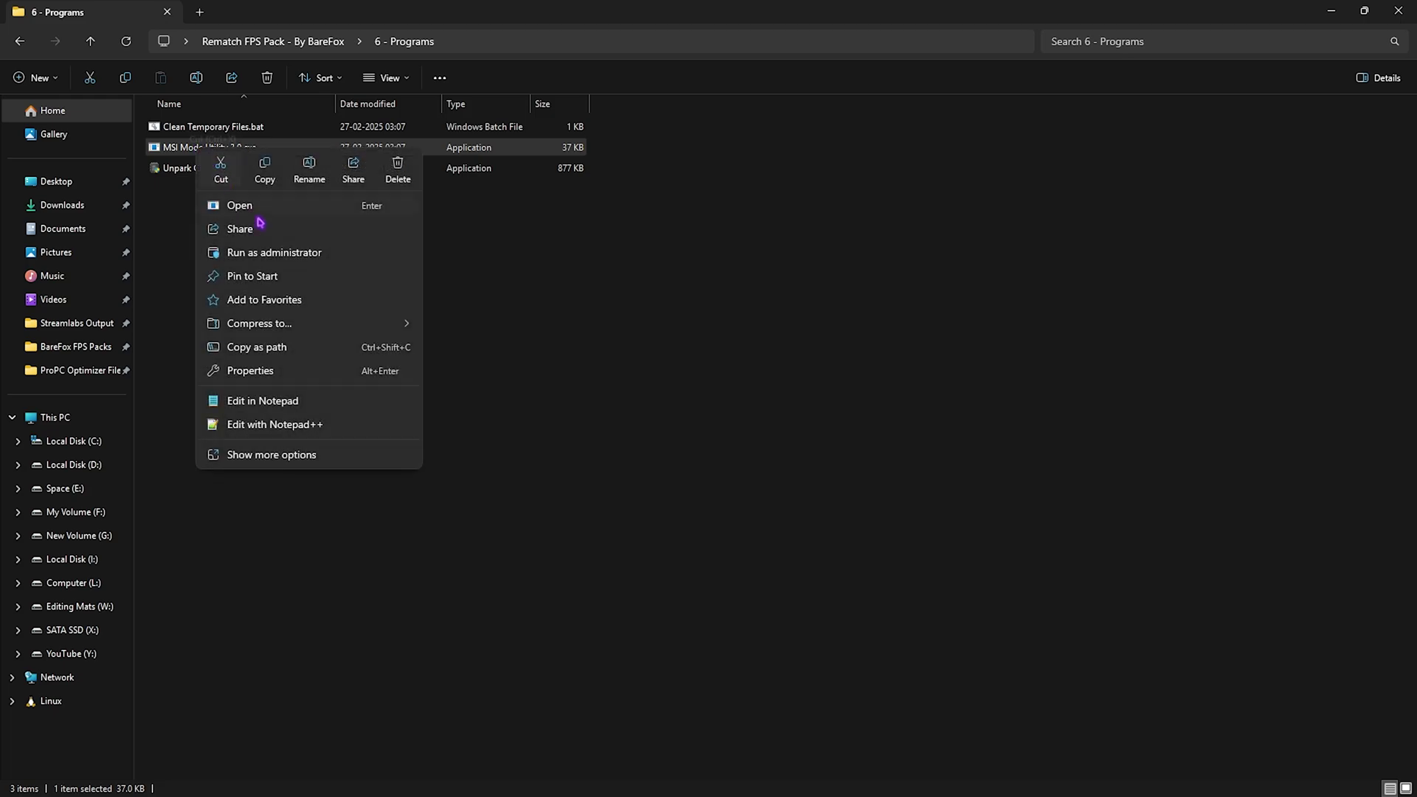
{"action": "left_click", "coordinate": [274, 253]}
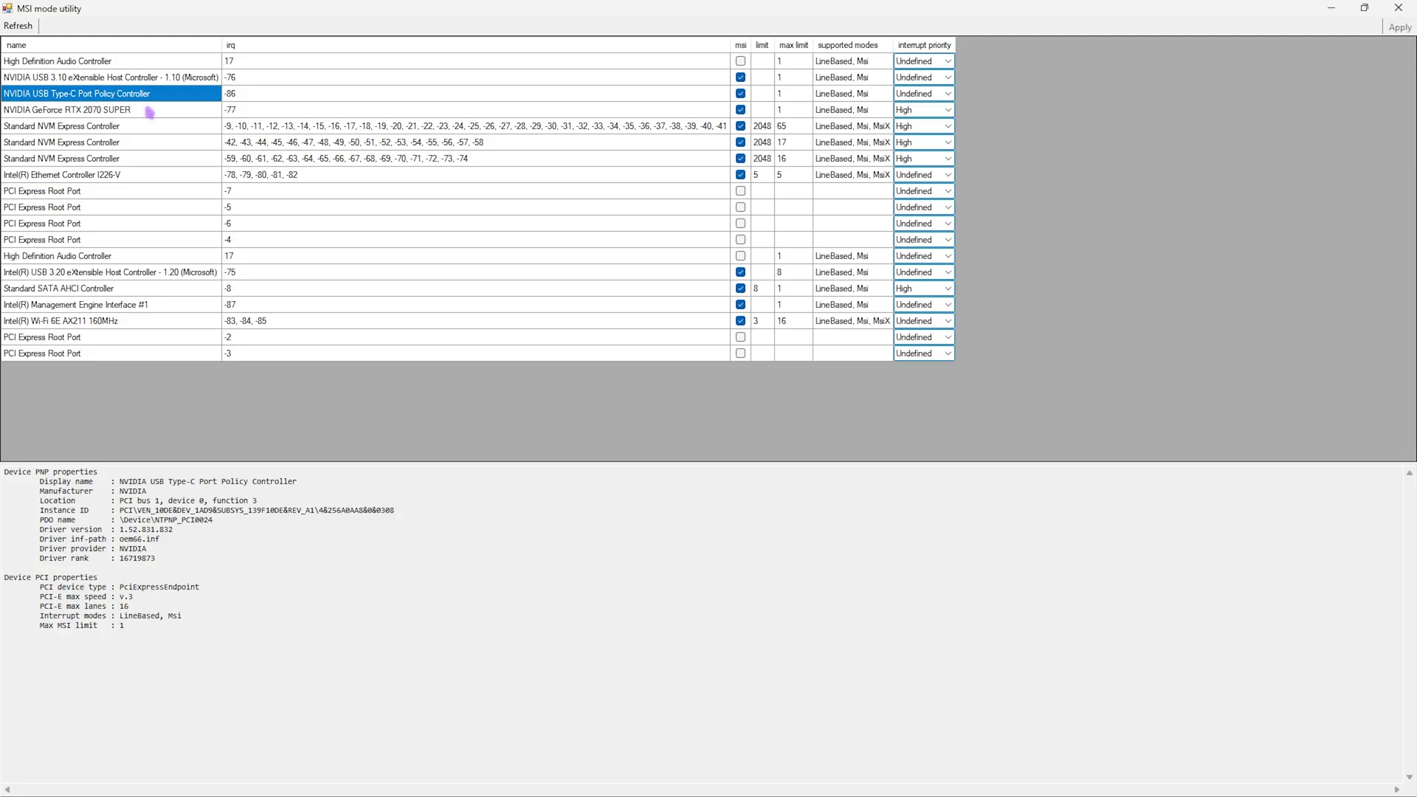
{"action": "left_click", "coordinate": [150, 112]}
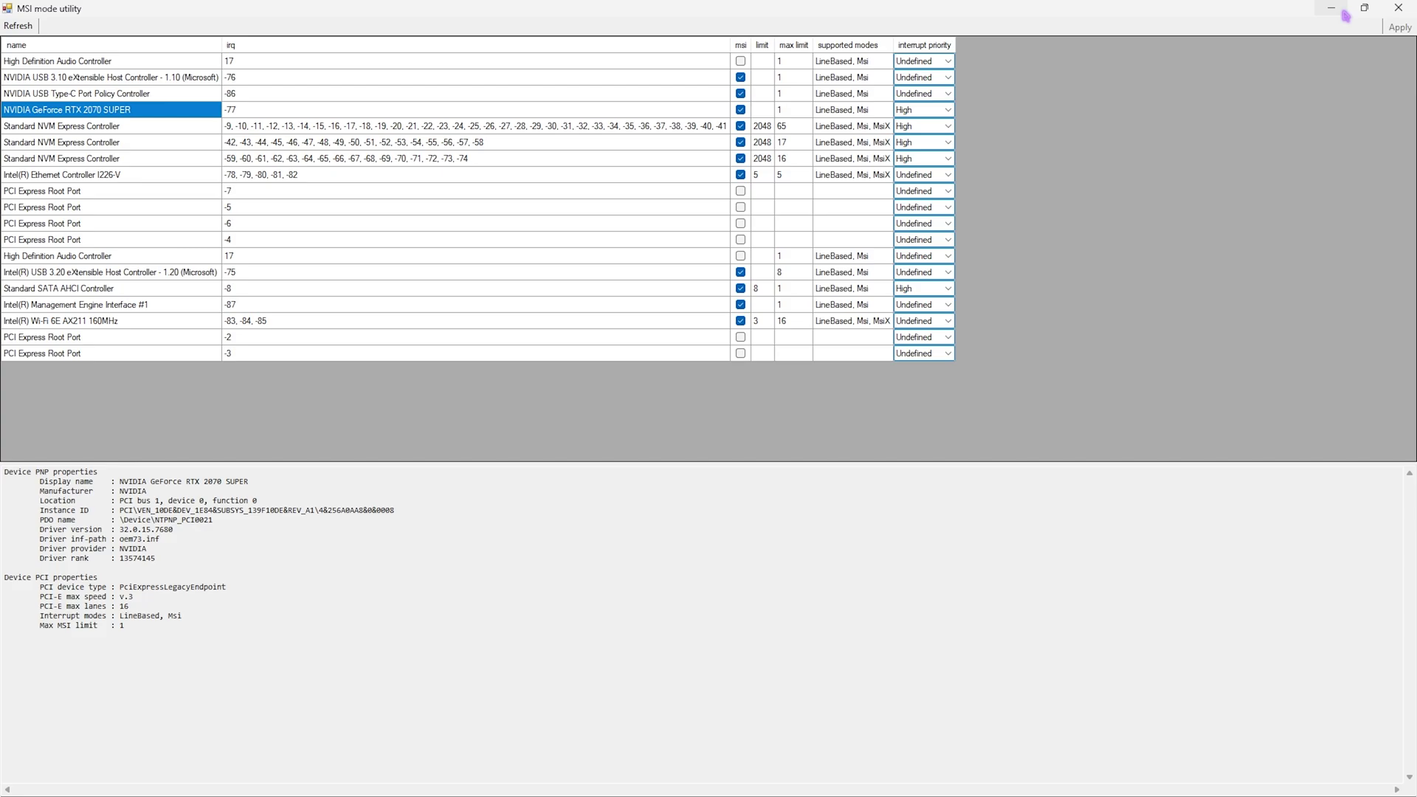
Close the MSI utility and run Unpark CPU.exe as administrator
{"action": "left_click", "coordinate": [1399, 7]}
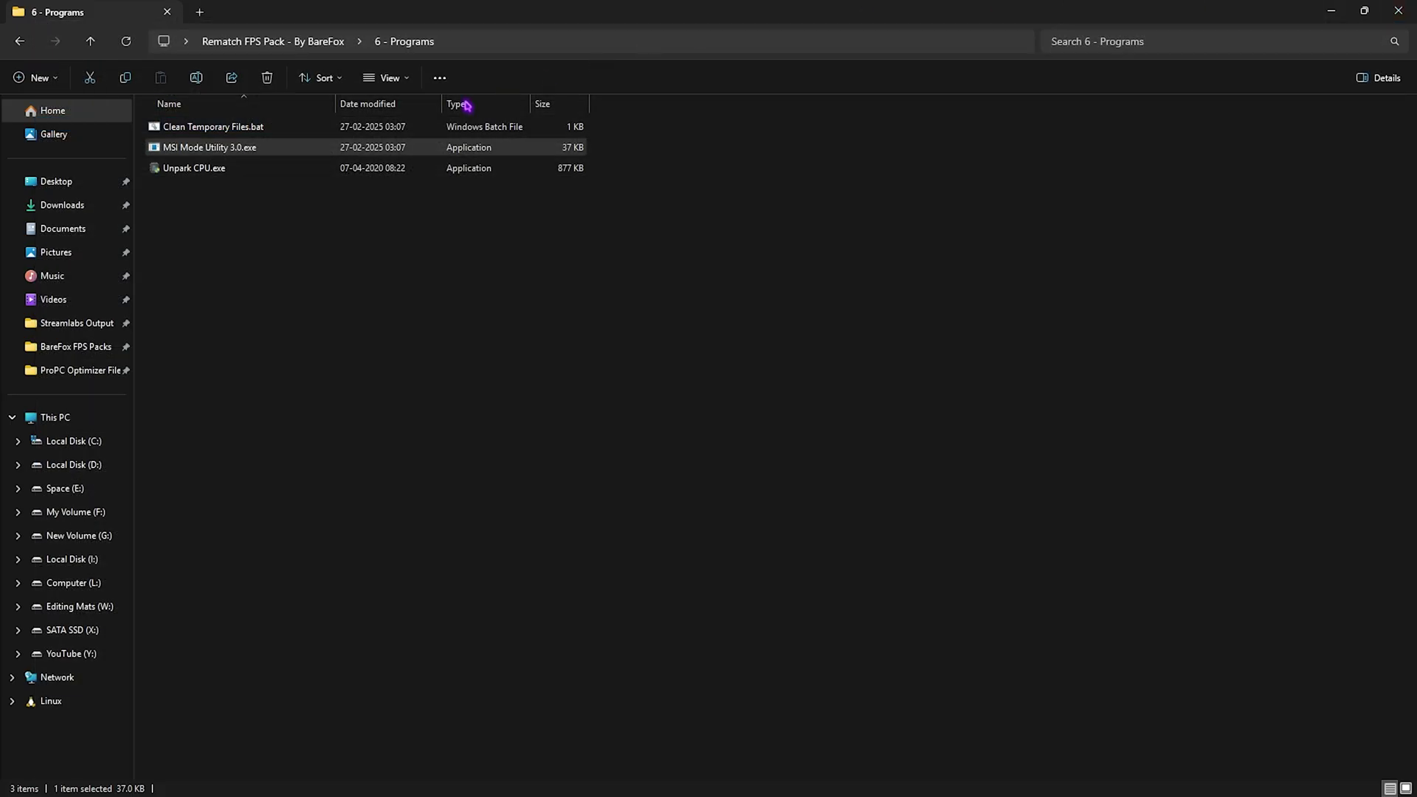
{"action": "right_click", "coordinate": [223, 169]}
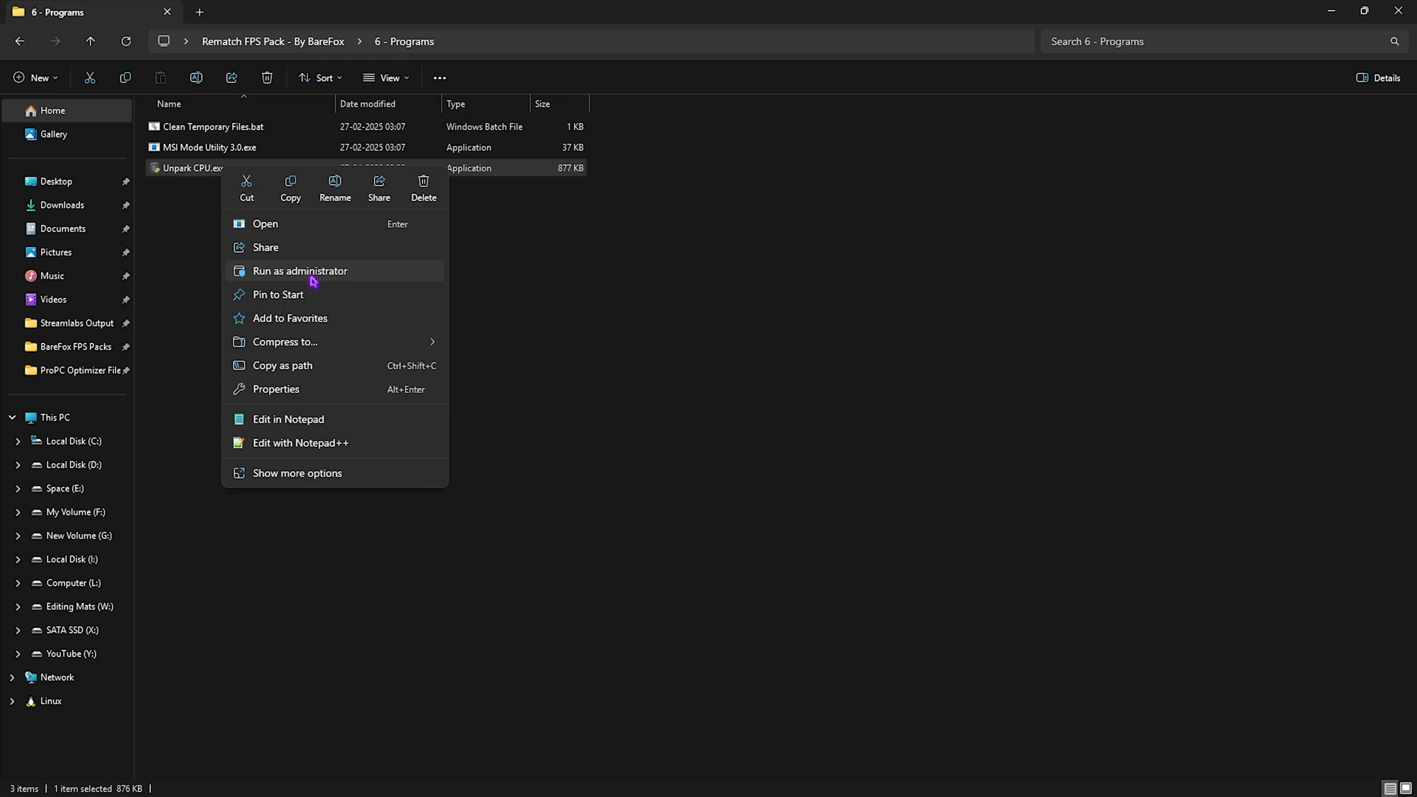
{"action": "left_click", "coordinate": [313, 271]}
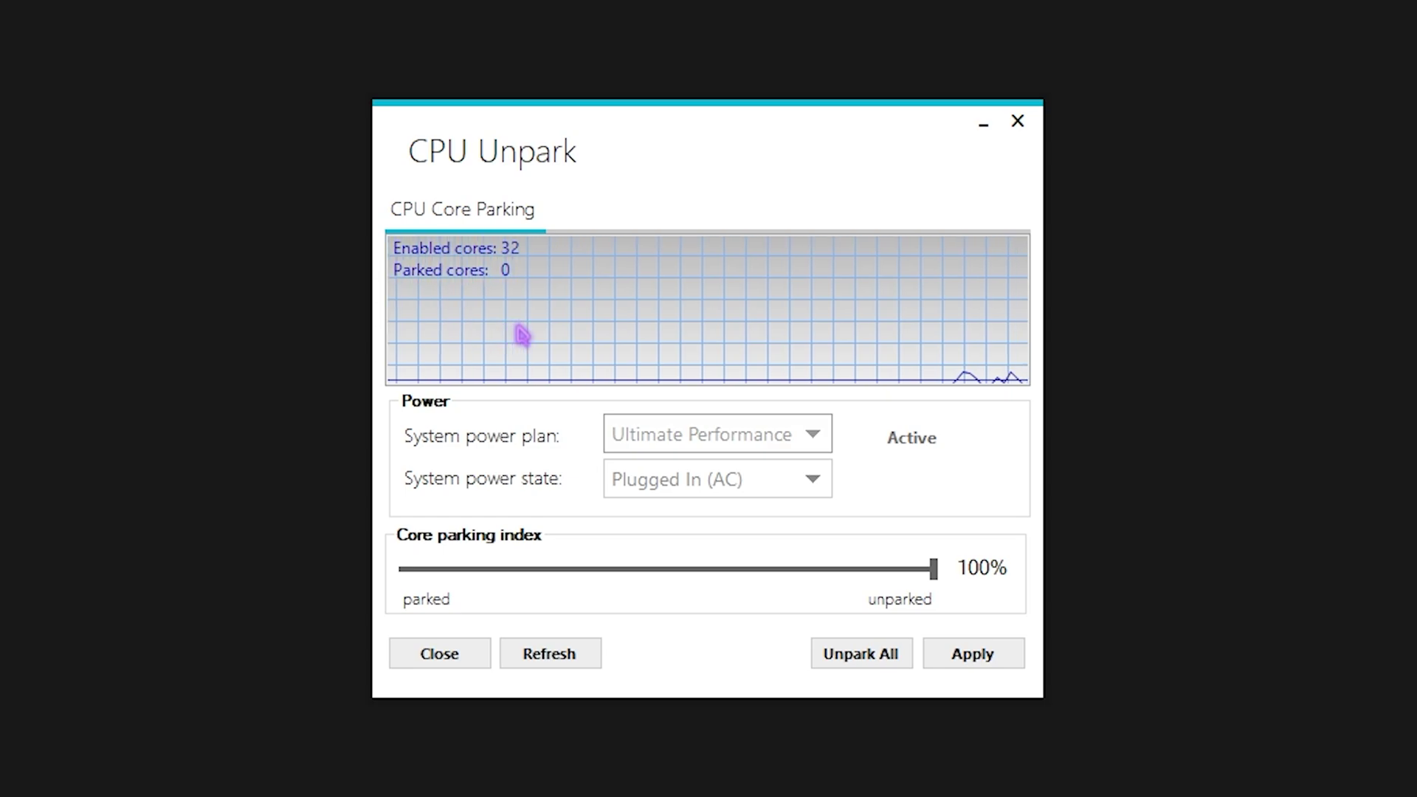
Activate the High performance power plan and apply 100% unparking to all 32 cores
{"action": "left_click", "coordinate": [683, 434]}
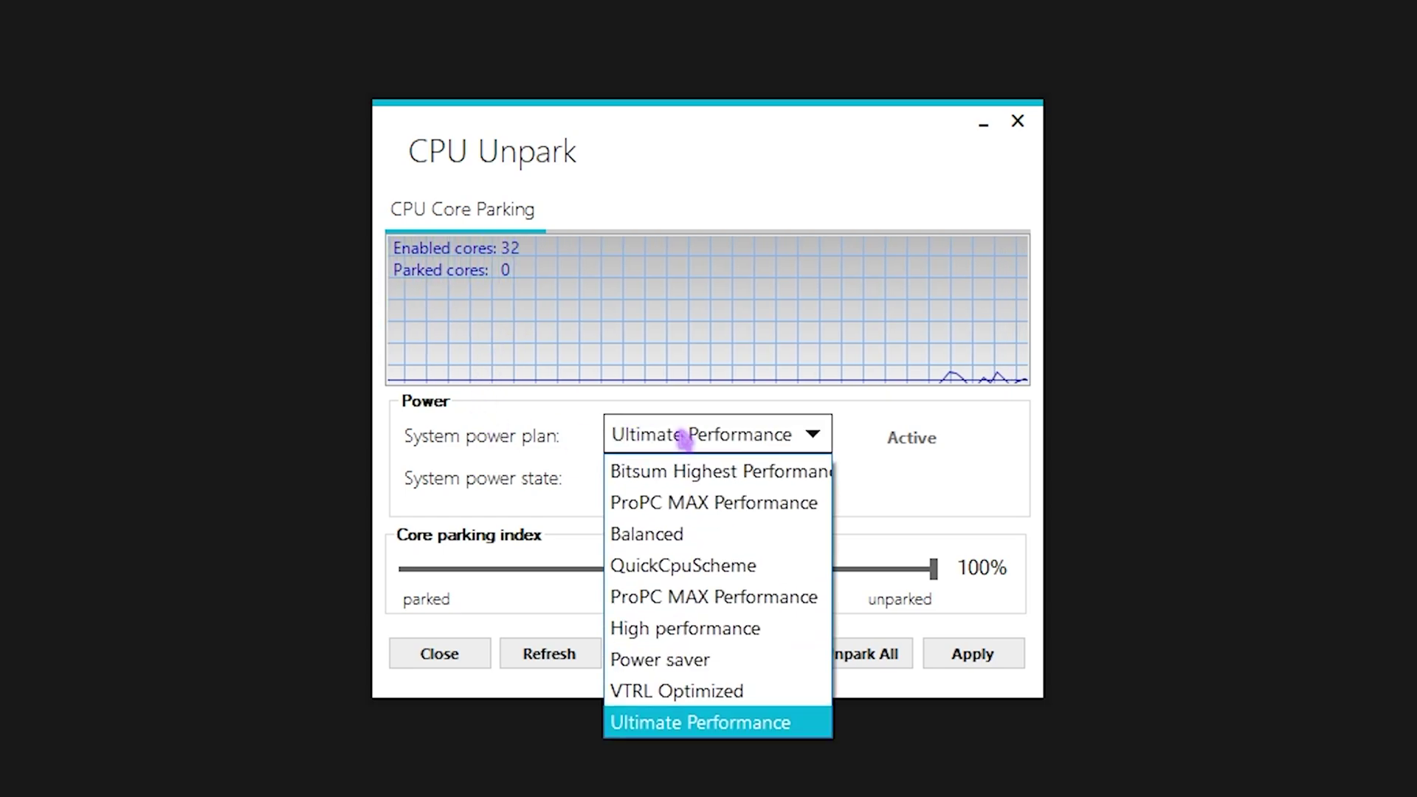
{"action": "left_click", "coordinate": [702, 627]}
{"action": "left_click", "coordinate": [911, 438]}
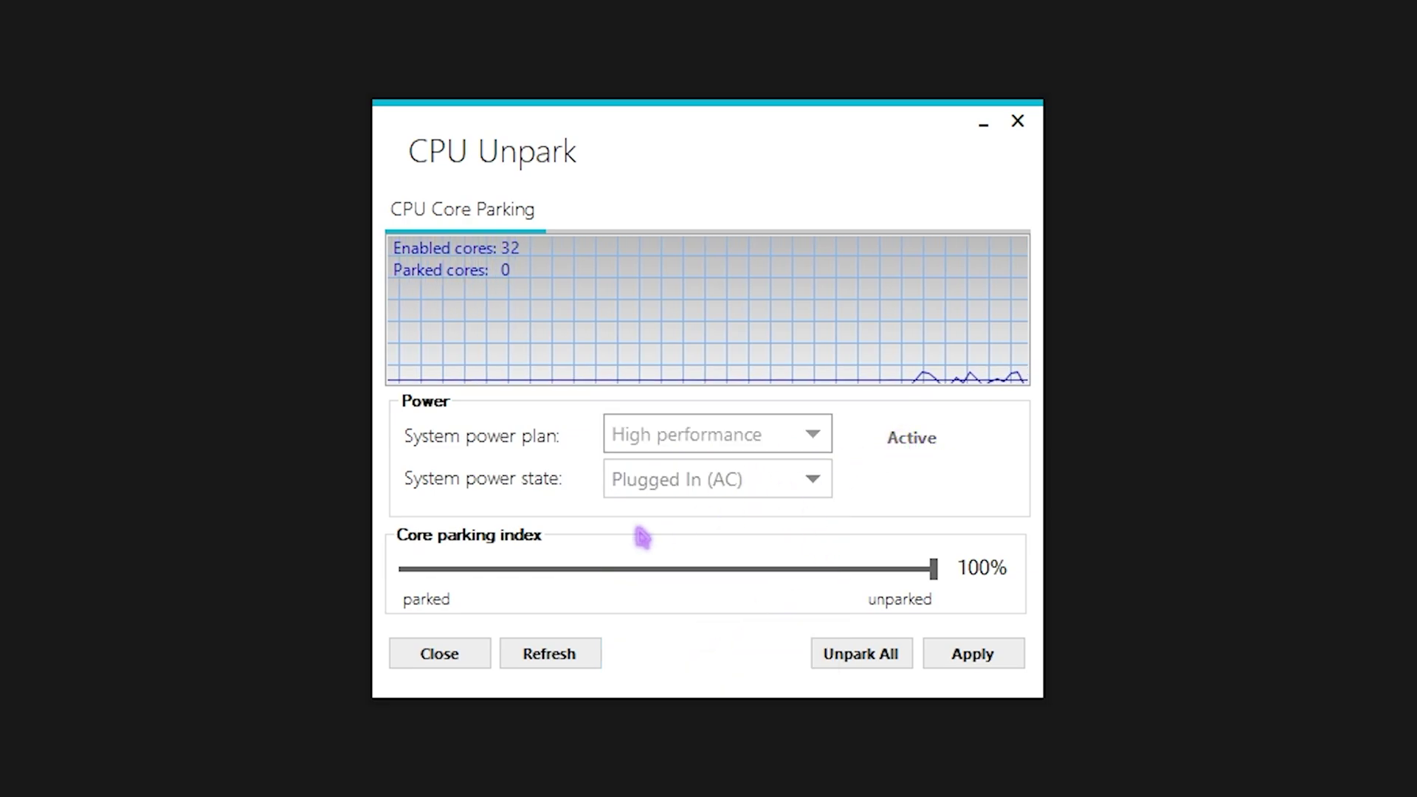
{"action": "left_click_drag", "start_coordinate": [470, 583], "coordinate": [996, 598]}
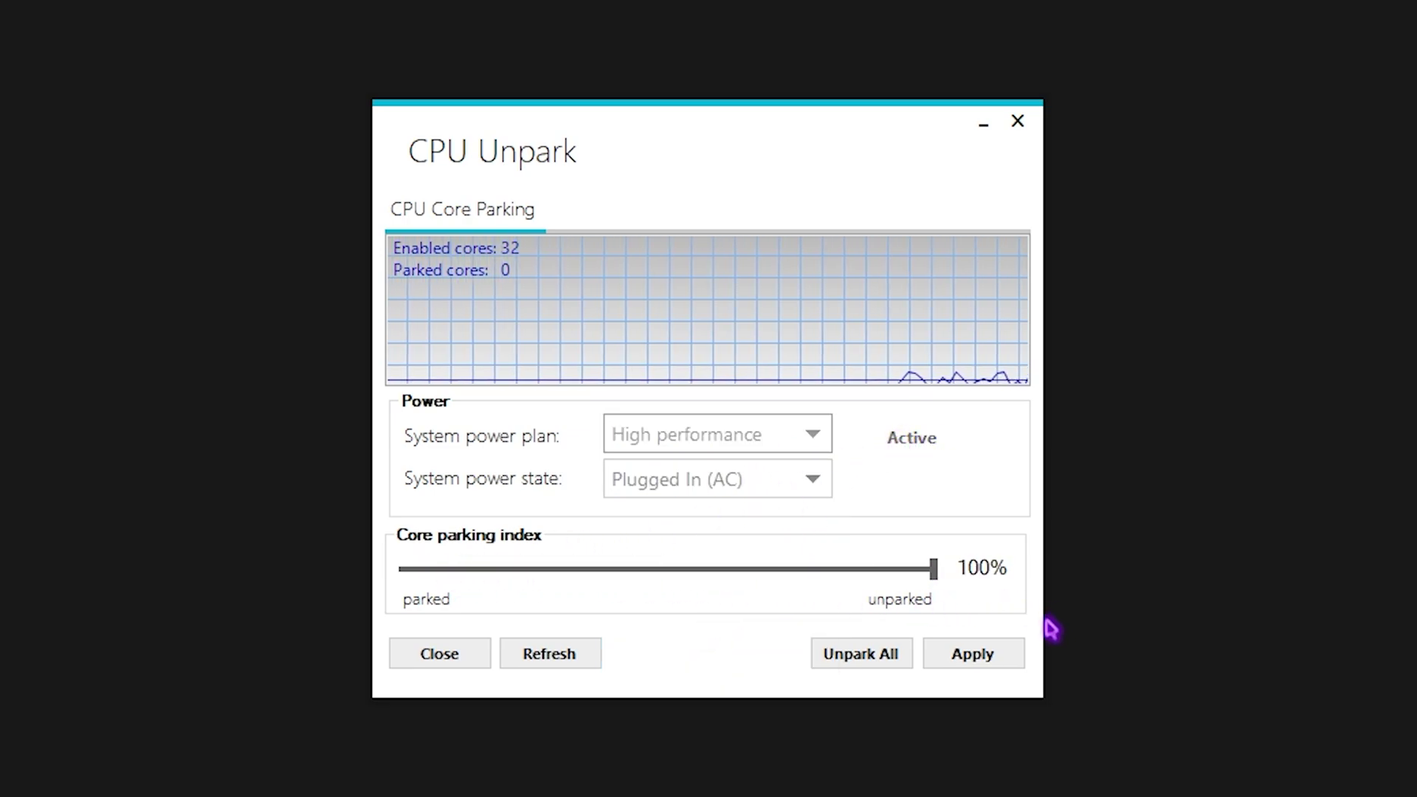
{"action": "left_click", "coordinate": [989, 654]}
{"action": "left_click", "coordinate": [914, 482]}
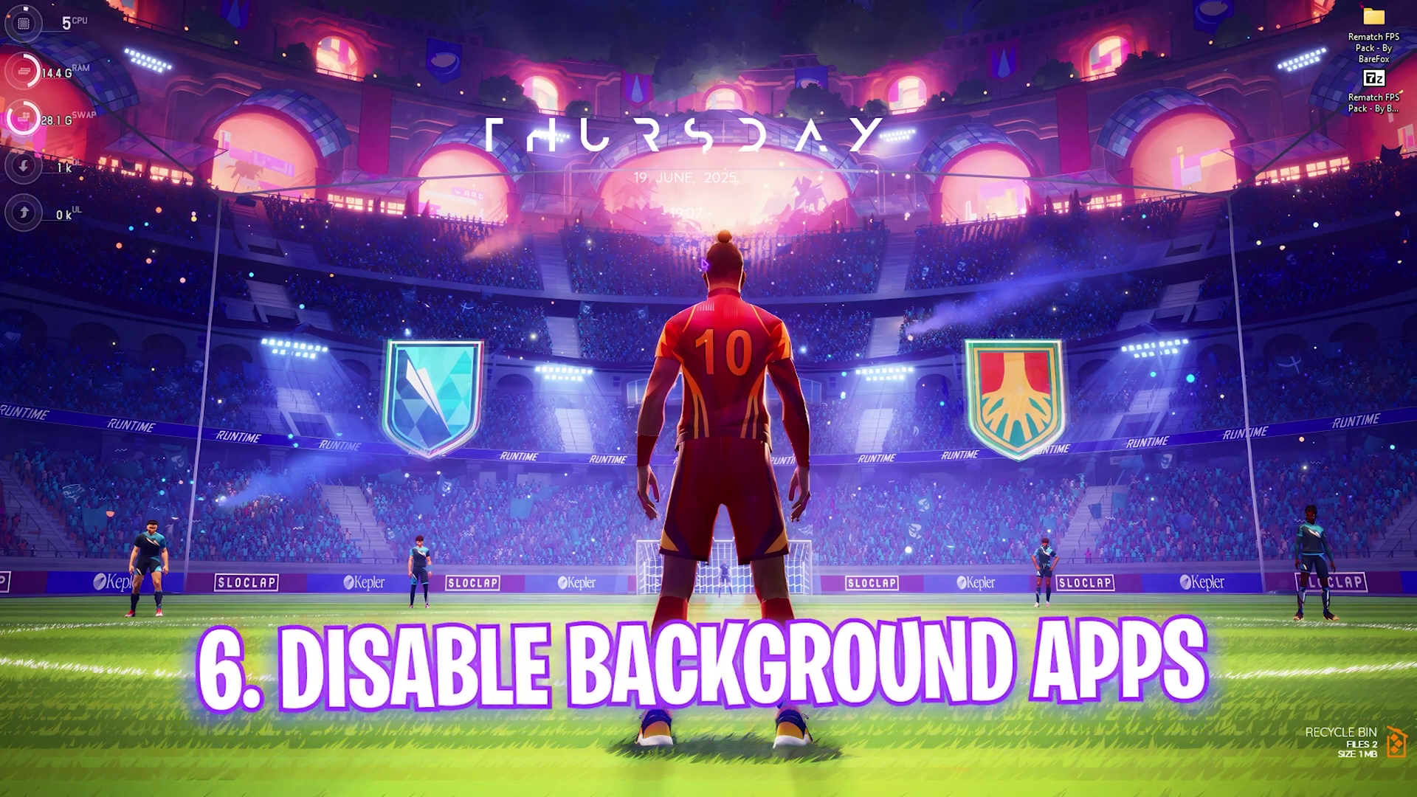
Open Edit group policy maximized and go to Computer Configuration > Administrative Templates > Windows Components > App Privacy
{"action": "key", "text": "super"}
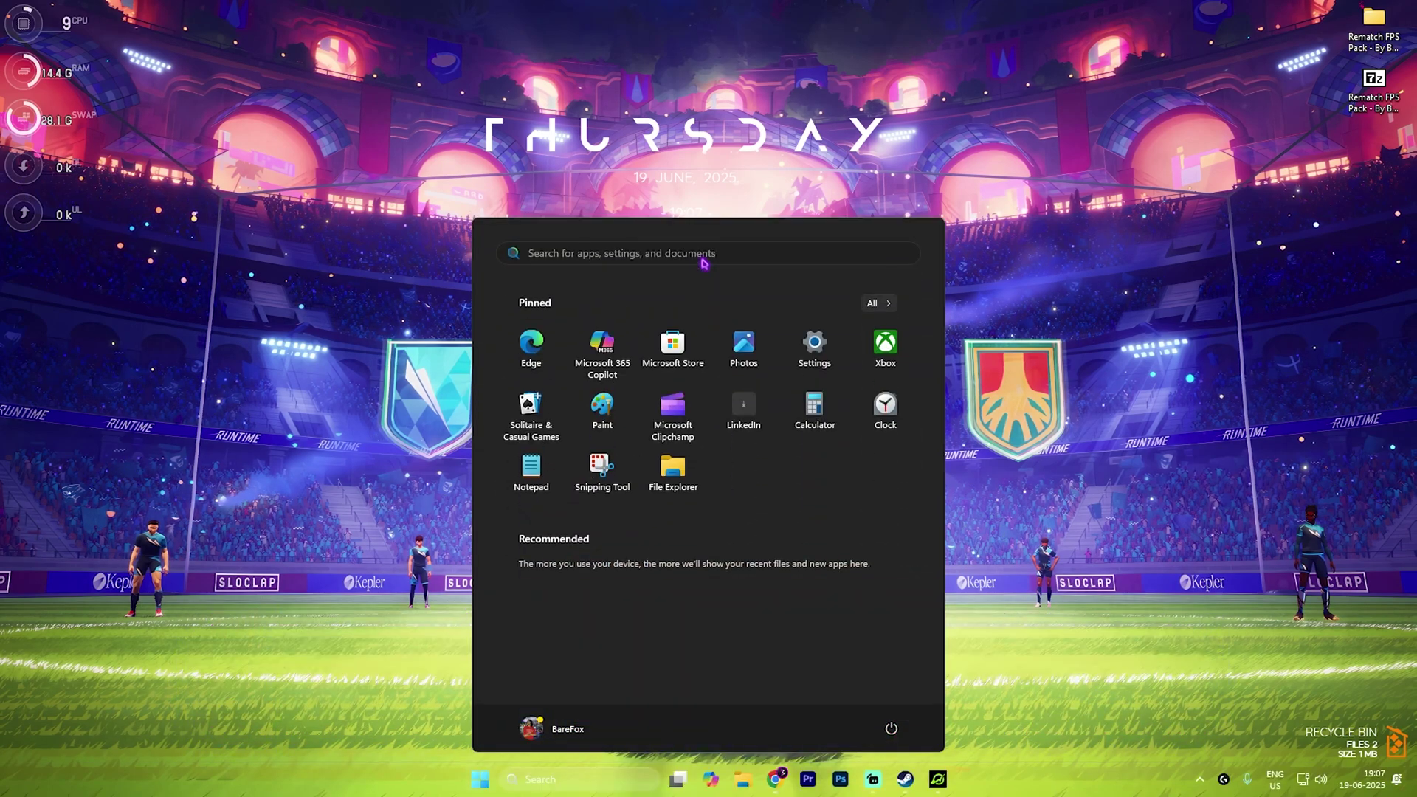
{"action": "type", "text": "grou"}
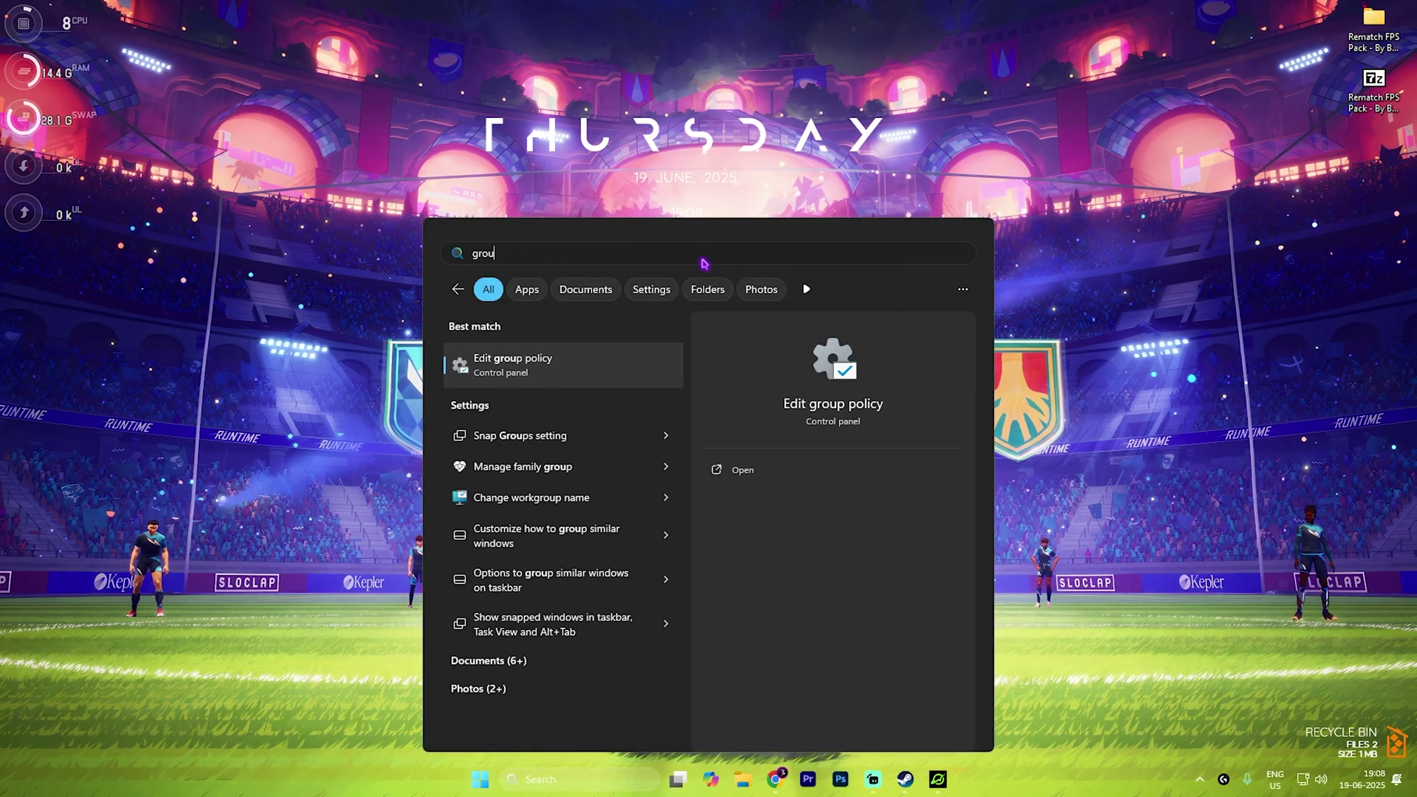
{"action": "key", "text": "Return"}
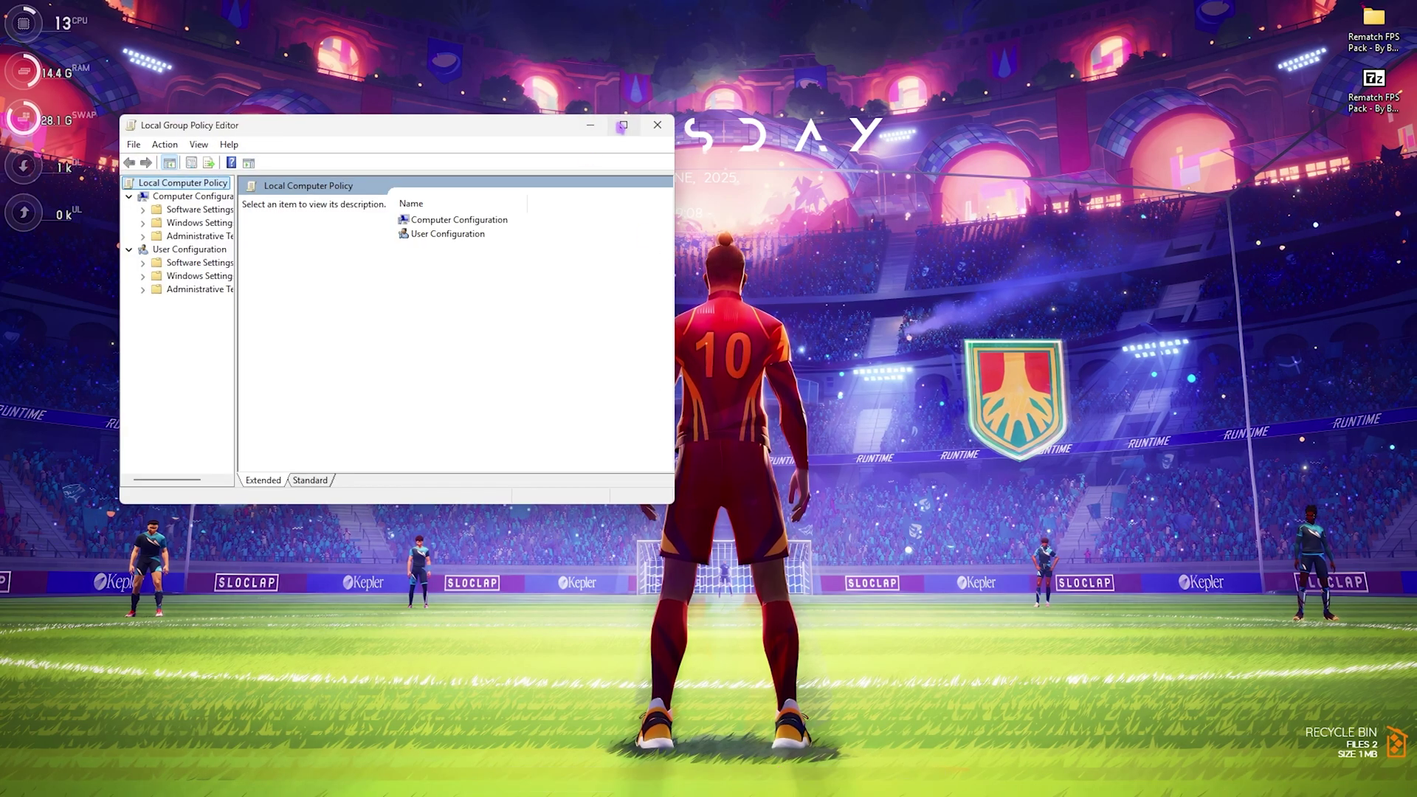
{"action": "double_click", "coordinate": [620, 128]}
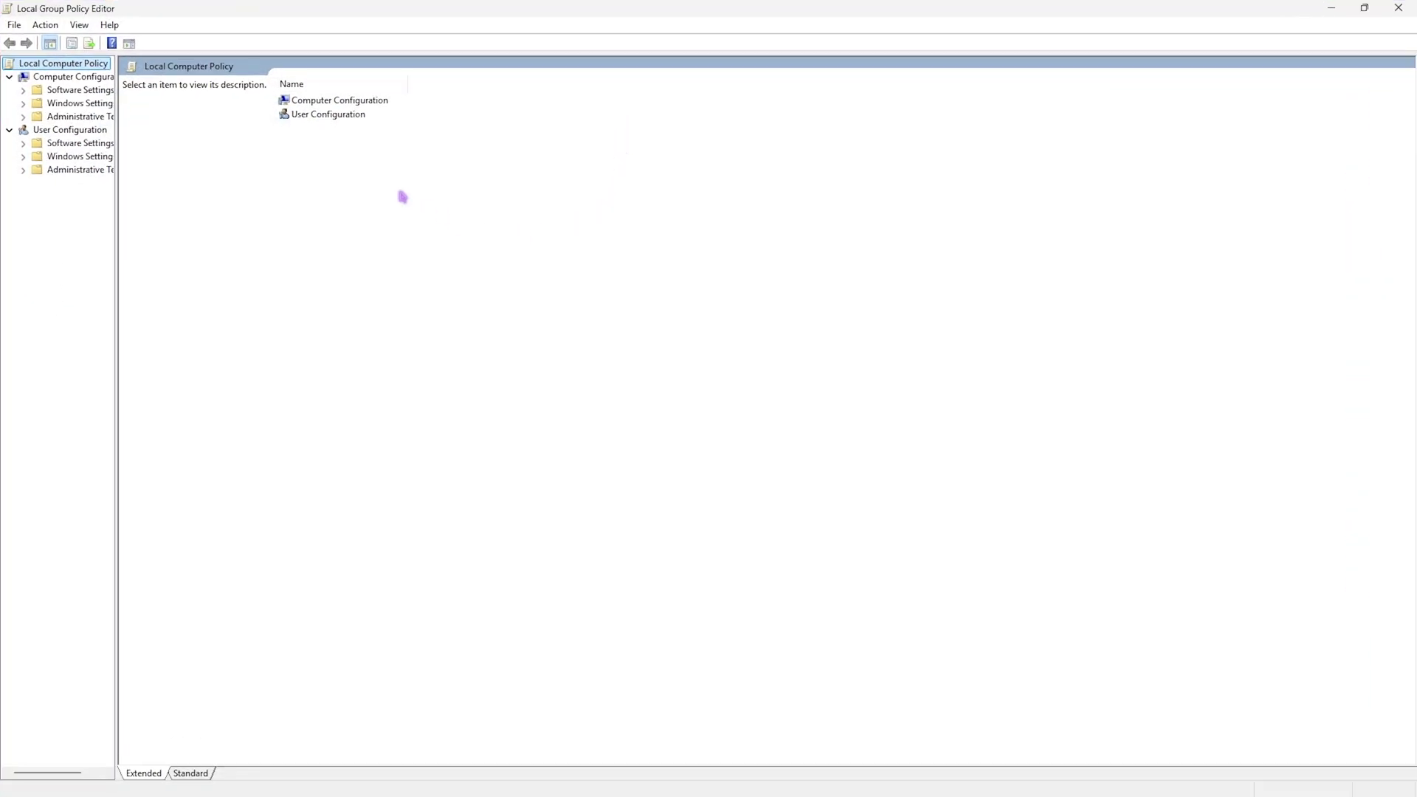
{"action": "double_click", "coordinate": [348, 100]}
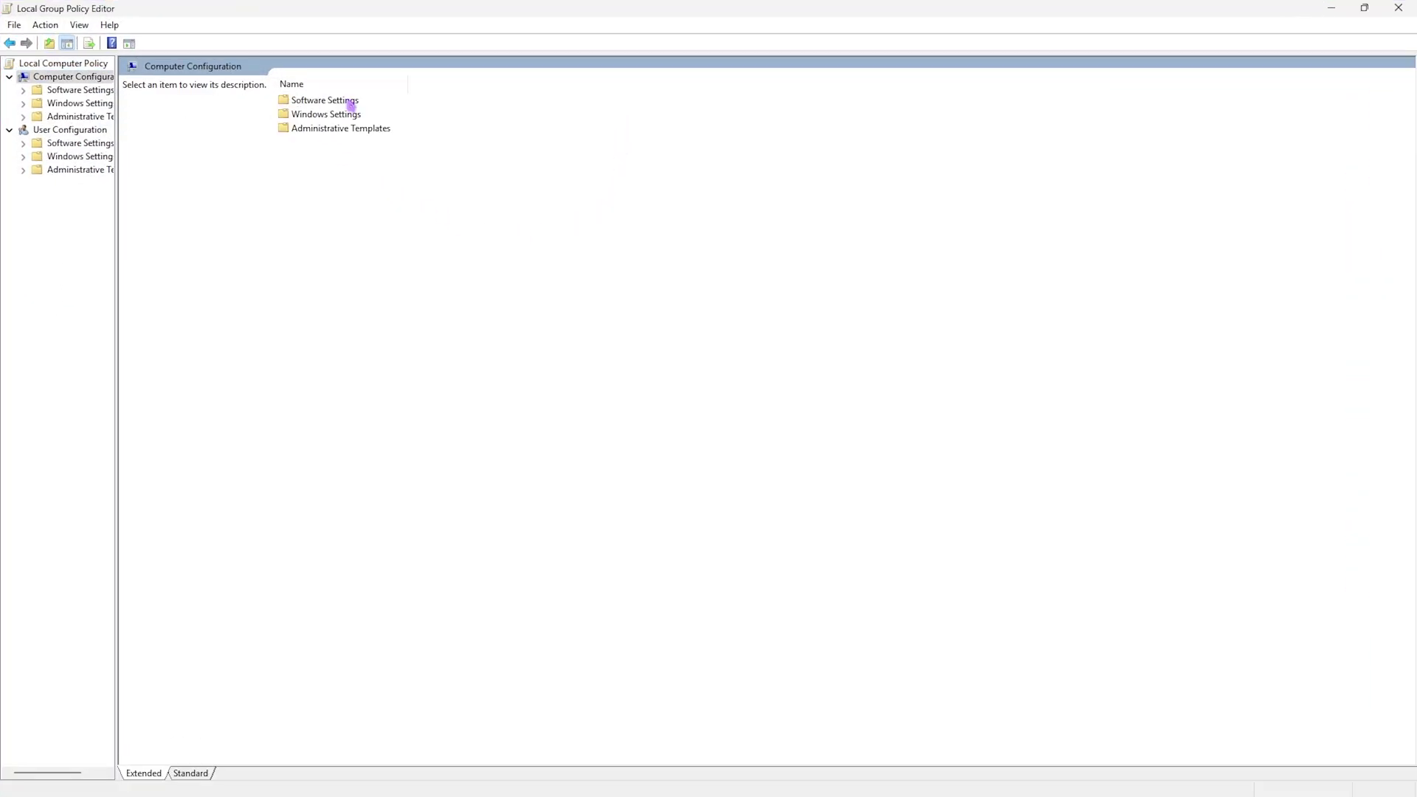
{"action": "double_click", "coordinate": [329, 128]}
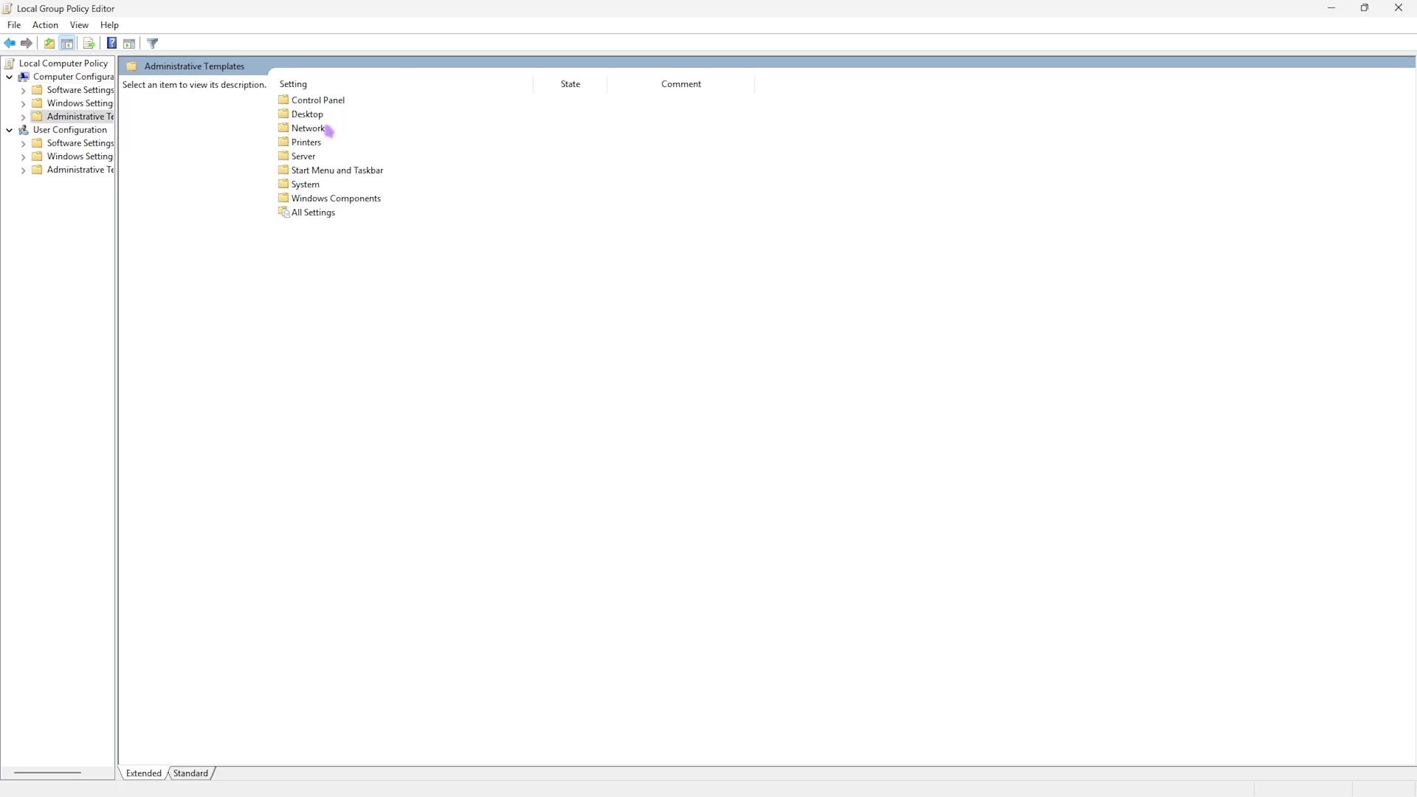
{"action": "double_click", "coordinate": [340, 201]}
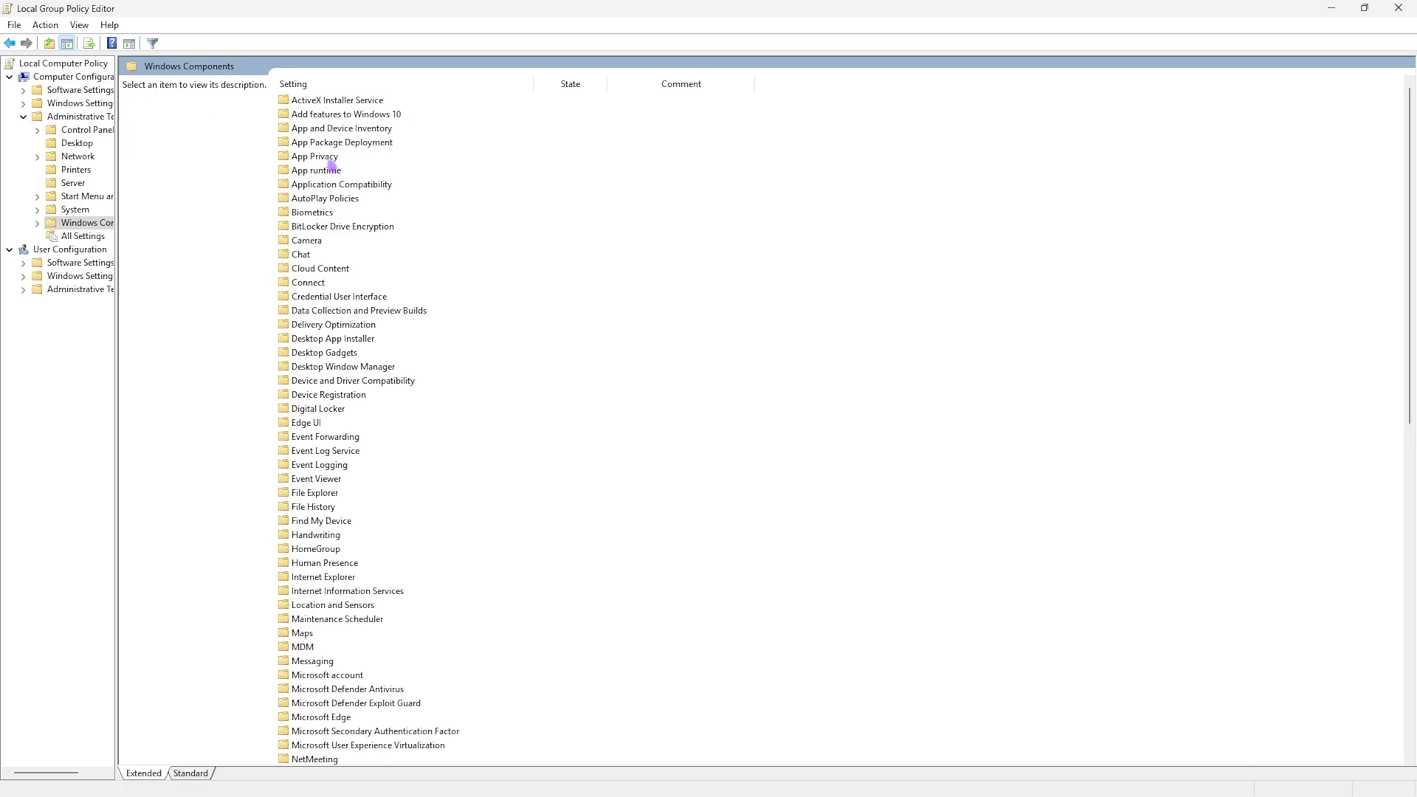
{"action": "double_click", "coordinate": [315, 157]}
Enable 'Let Windows apps run in the background' with Force Deny as the default for all apps
{"action": "left_click", "coordinate": [328, 425]}
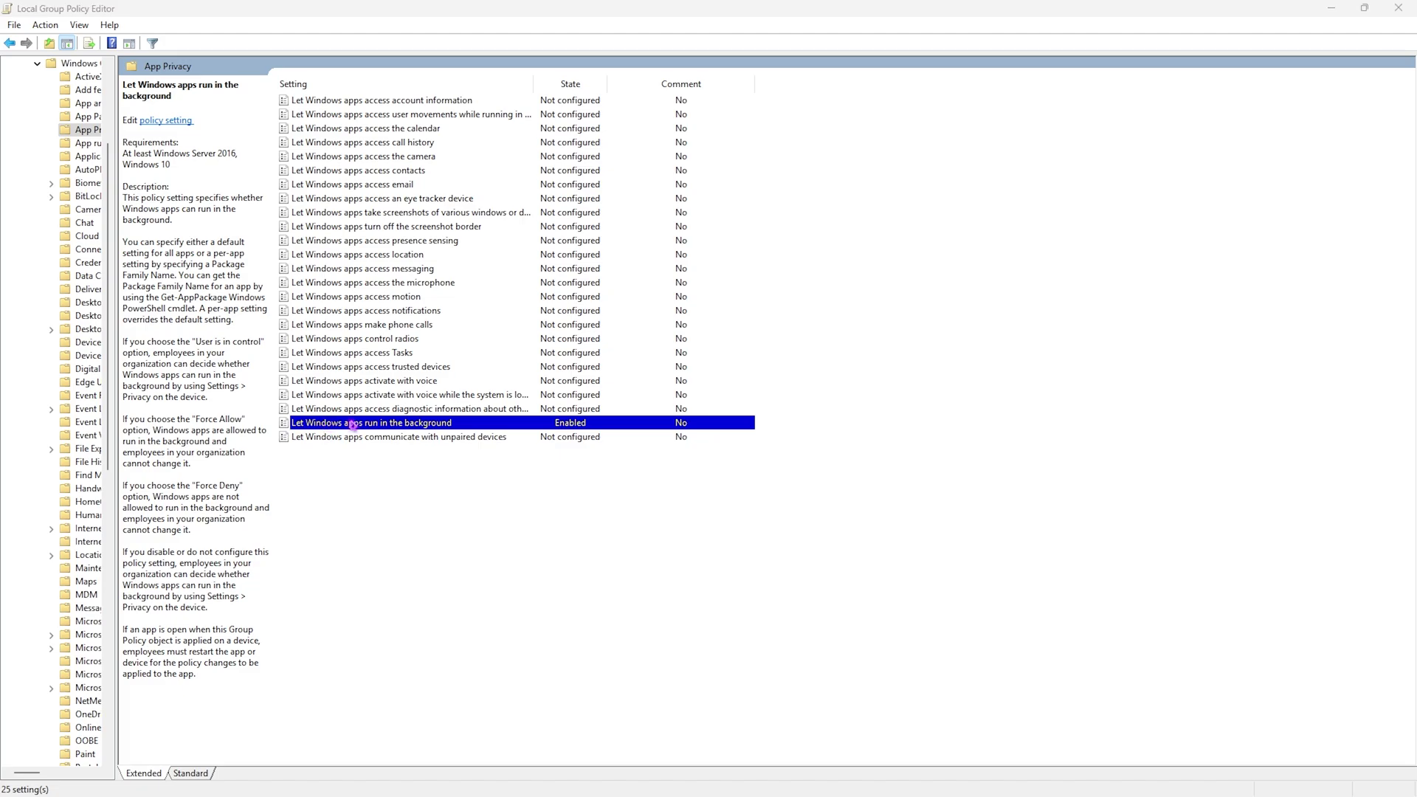
{"action": "double_click", "coordinate": [353, 425]}
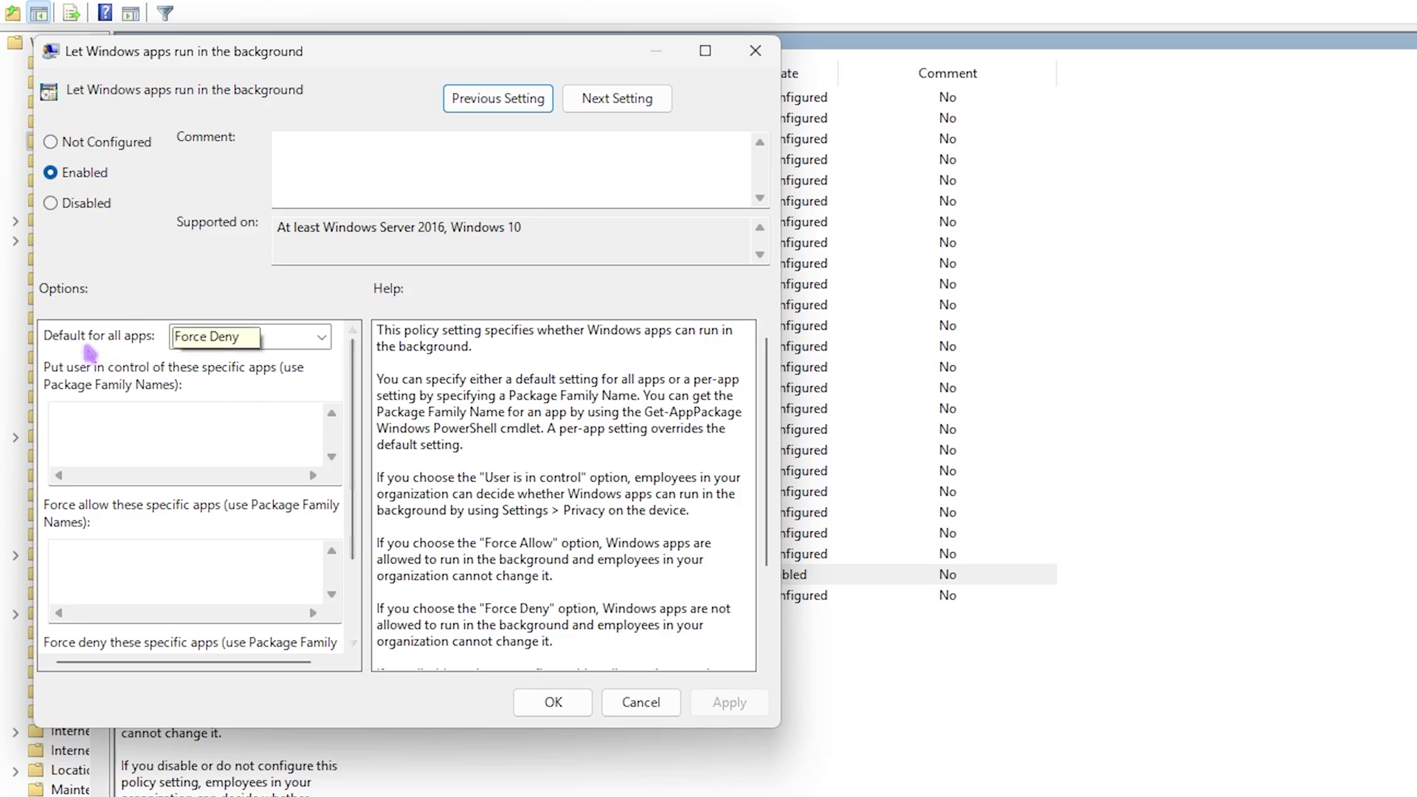
{"action": "left_click", "coordinate": [322, 337]}
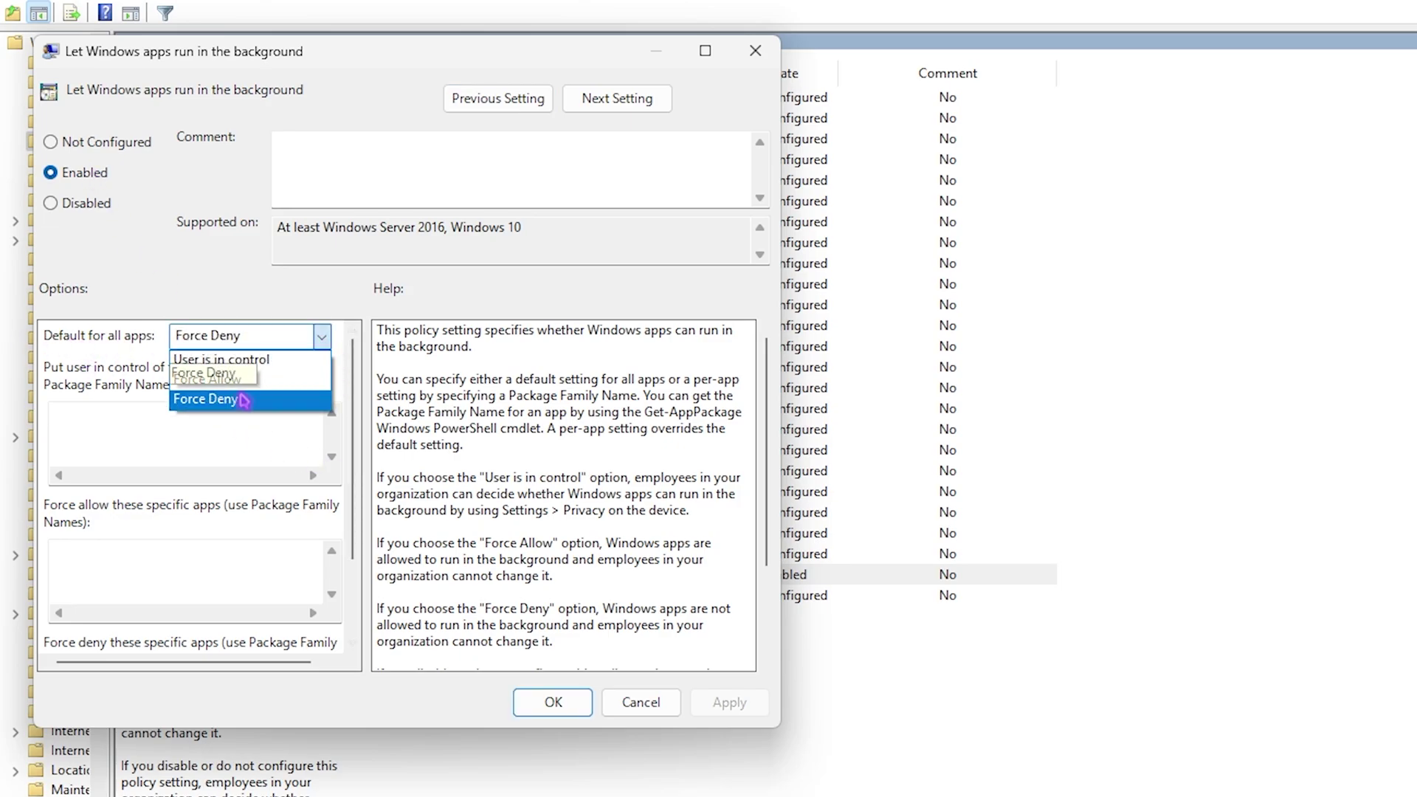
{"action": "left_click", "coordinate": [214, 399]}
{"action": "left_click", "coordinate": [727, 701]}
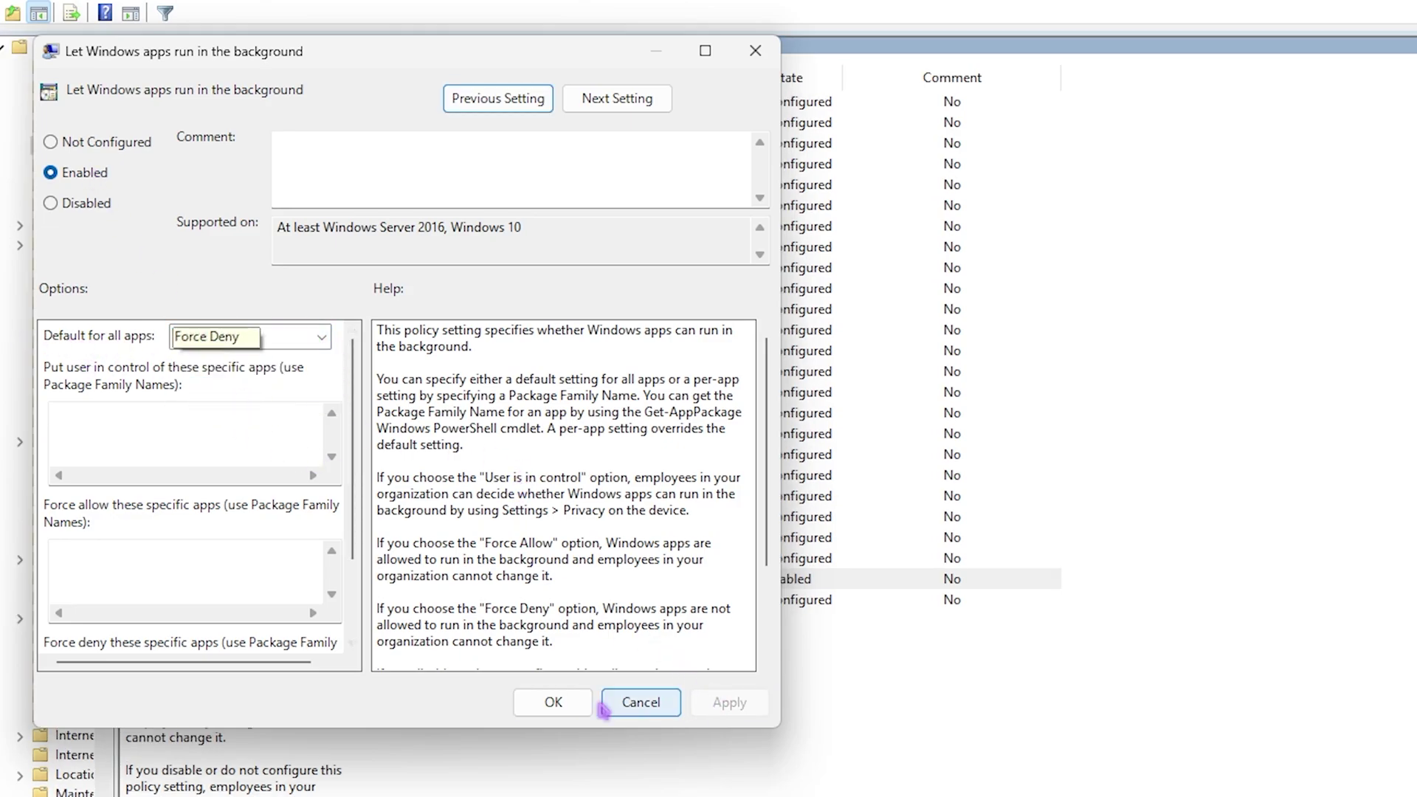
{"action": "left_click", "coordinate": [538, 701]}
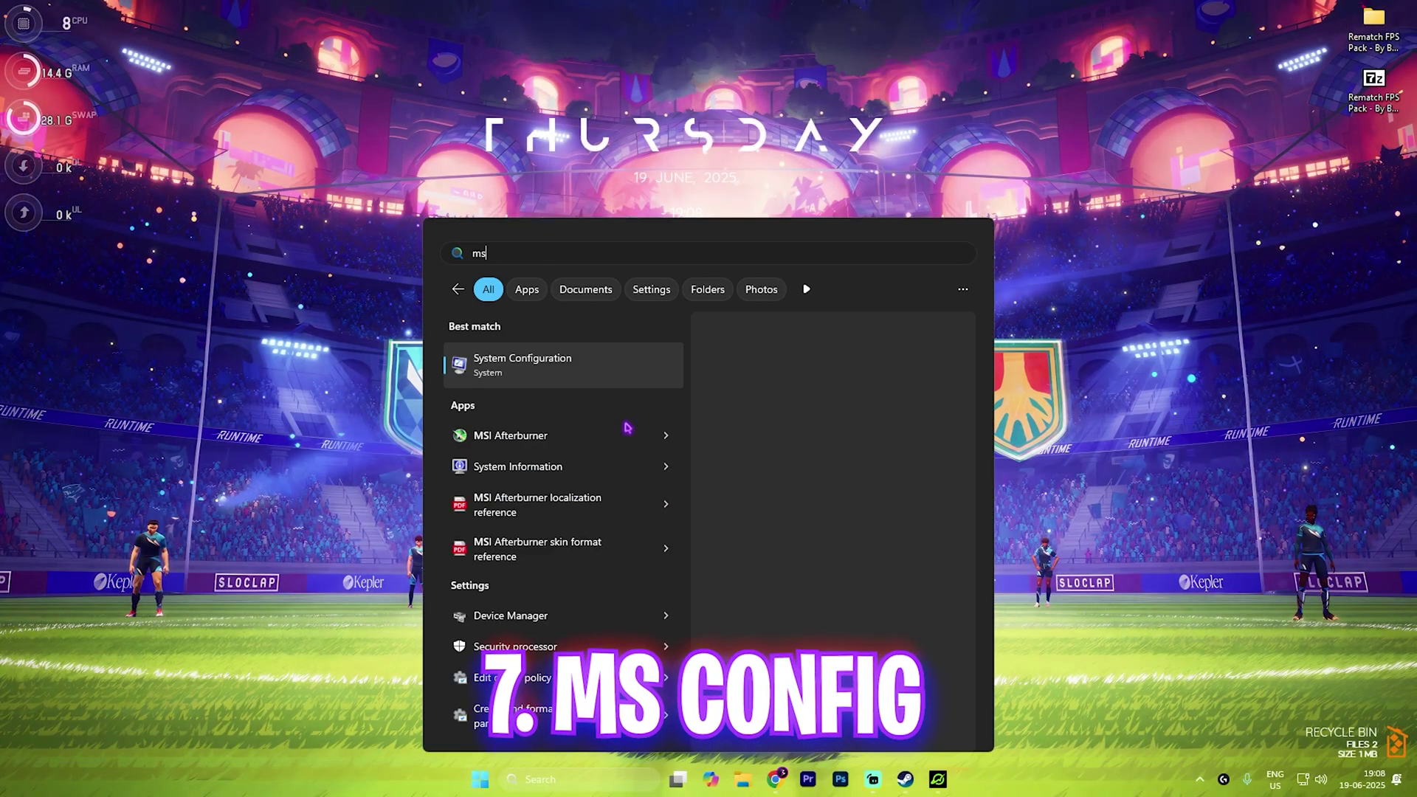
In System Configuration's Boot tab, set the advanced boot options to 32 processors
{"action": "key", "text": "Return"}
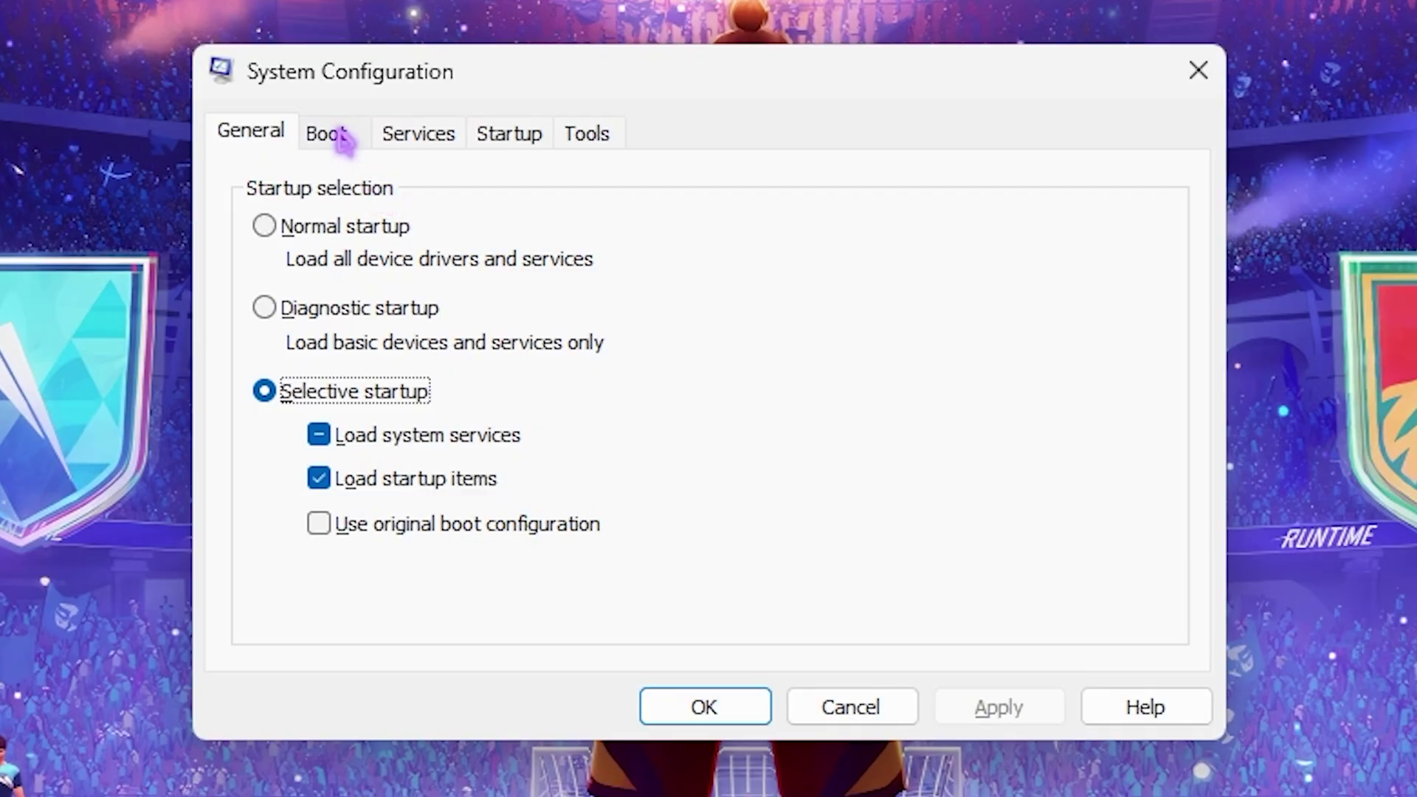
{"action": "left_click", "coordinate": [344, 141]}
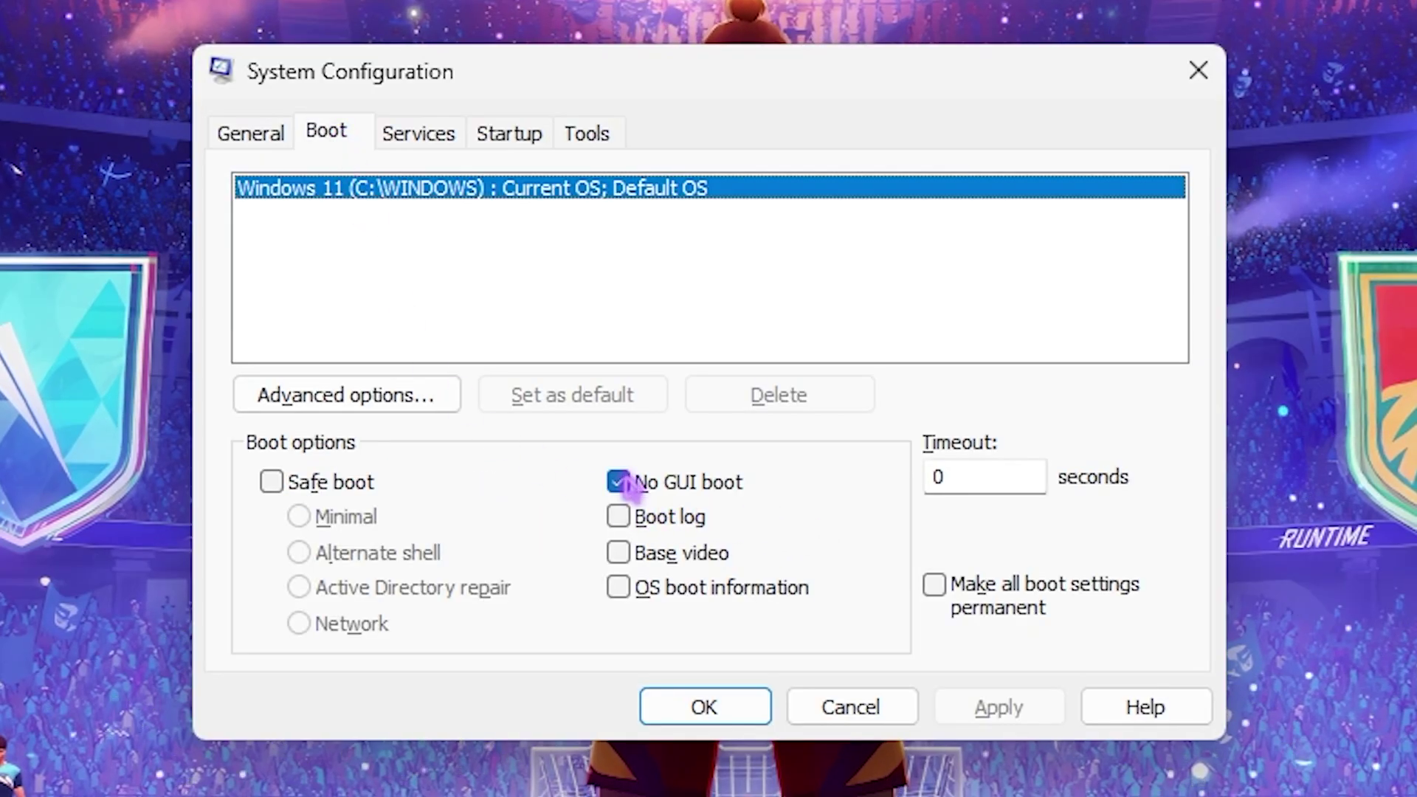
{"action": "left_click", "coordinate": [354, 396]}
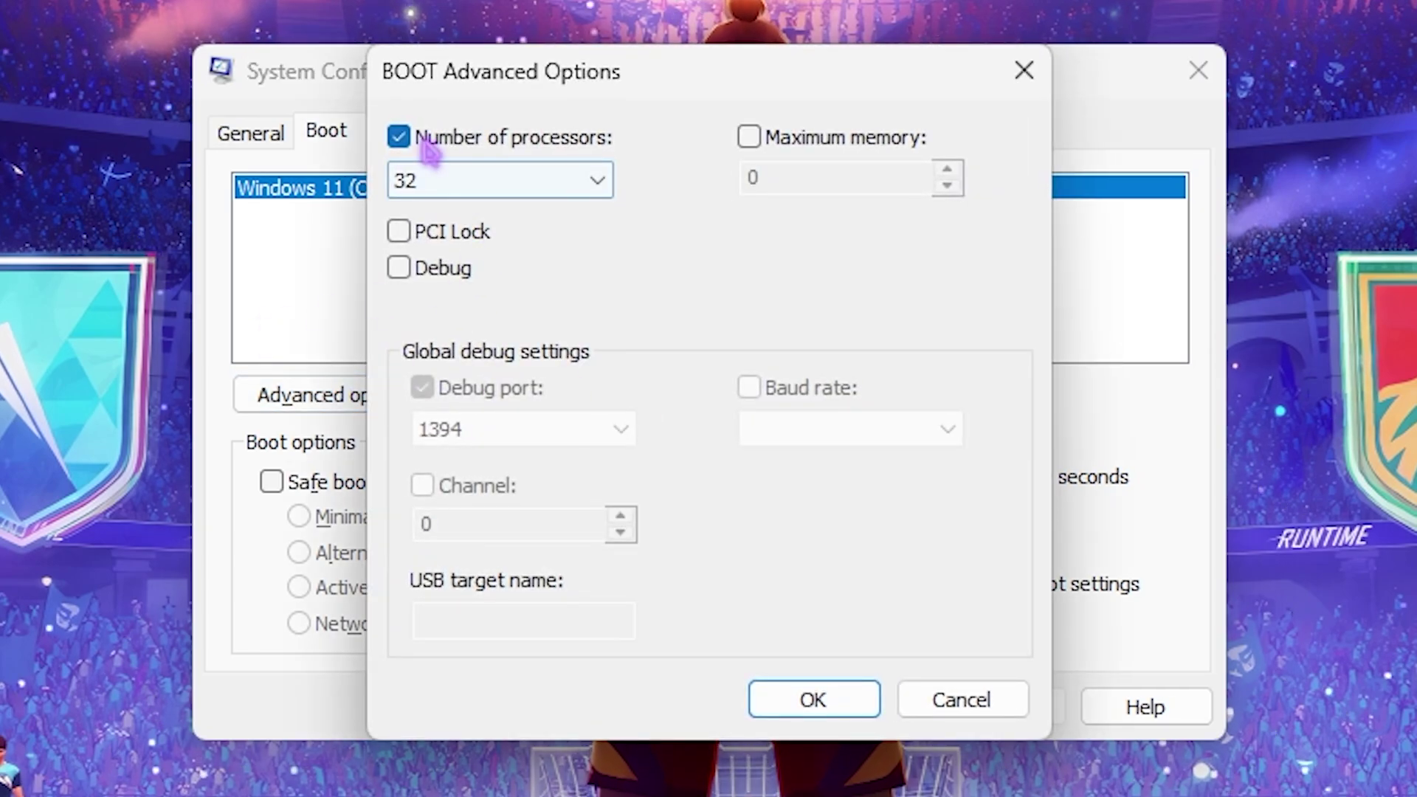
{"action": "left_click", "coordinate": [595, 184]}
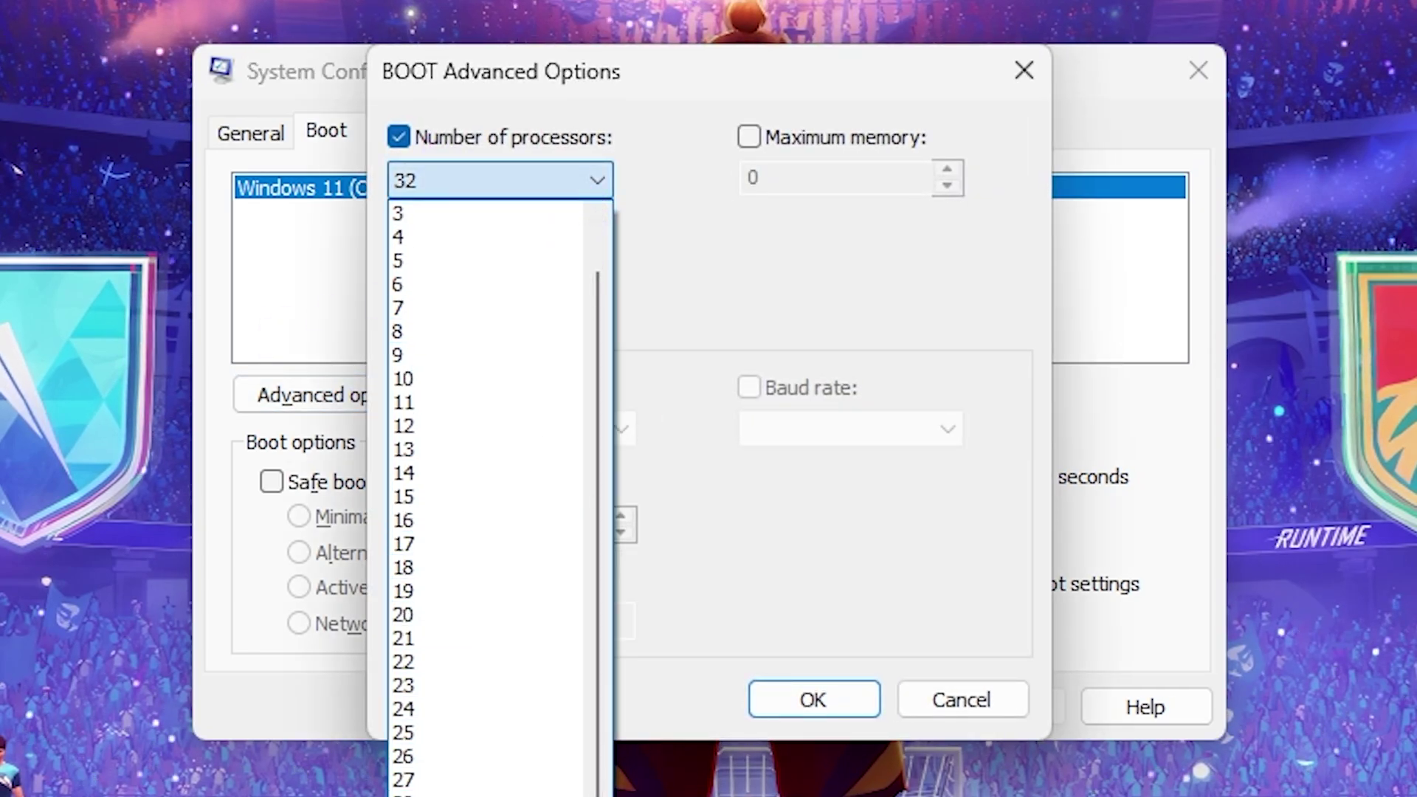
{"action": "left_click", "coordinate": [738, 531]}
{"action": "left_click", "coordinate": [841, 697]}
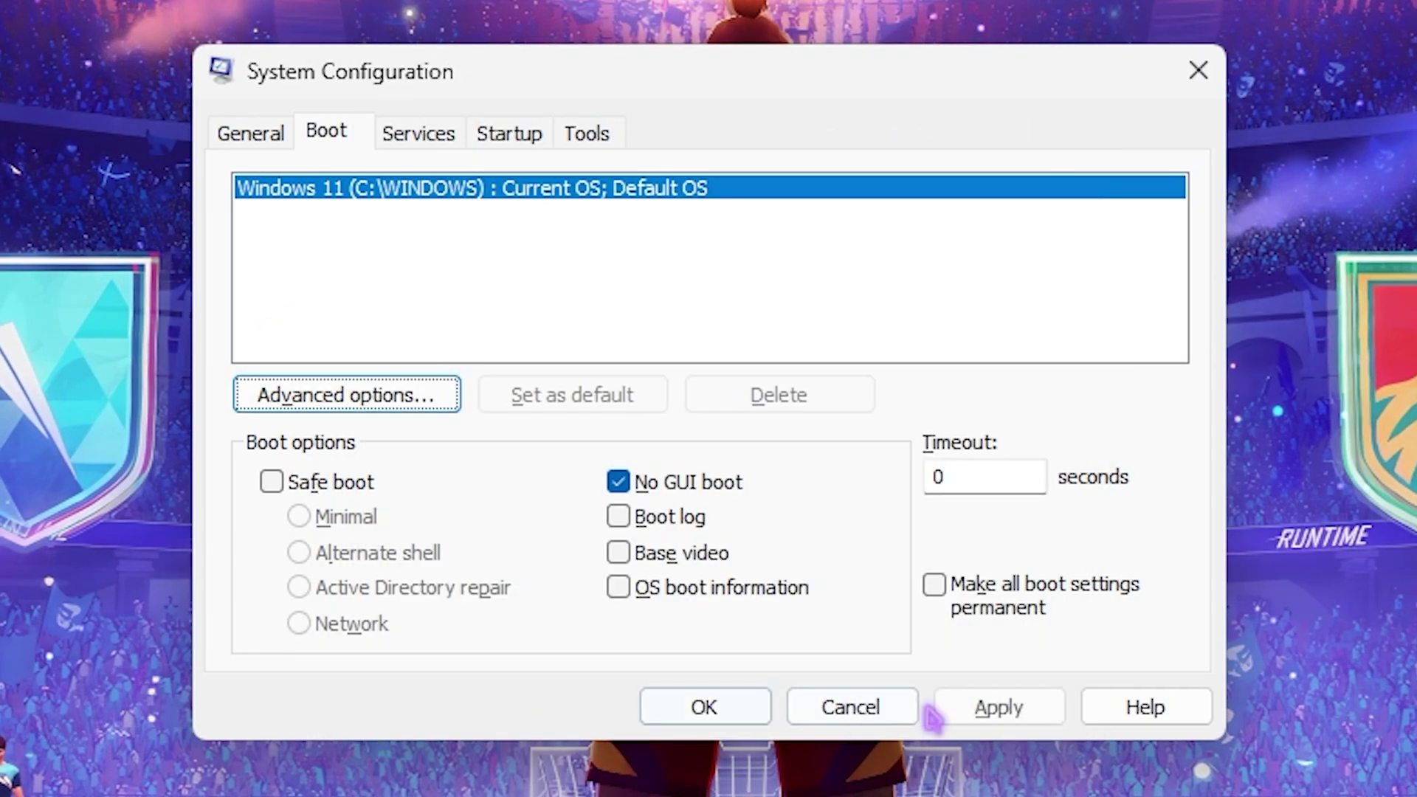
Save the boot settings (No GUI boot, 0-second timeout) and exit without restarting
{"action": "left_click", "coordinate": [1052, 709]}
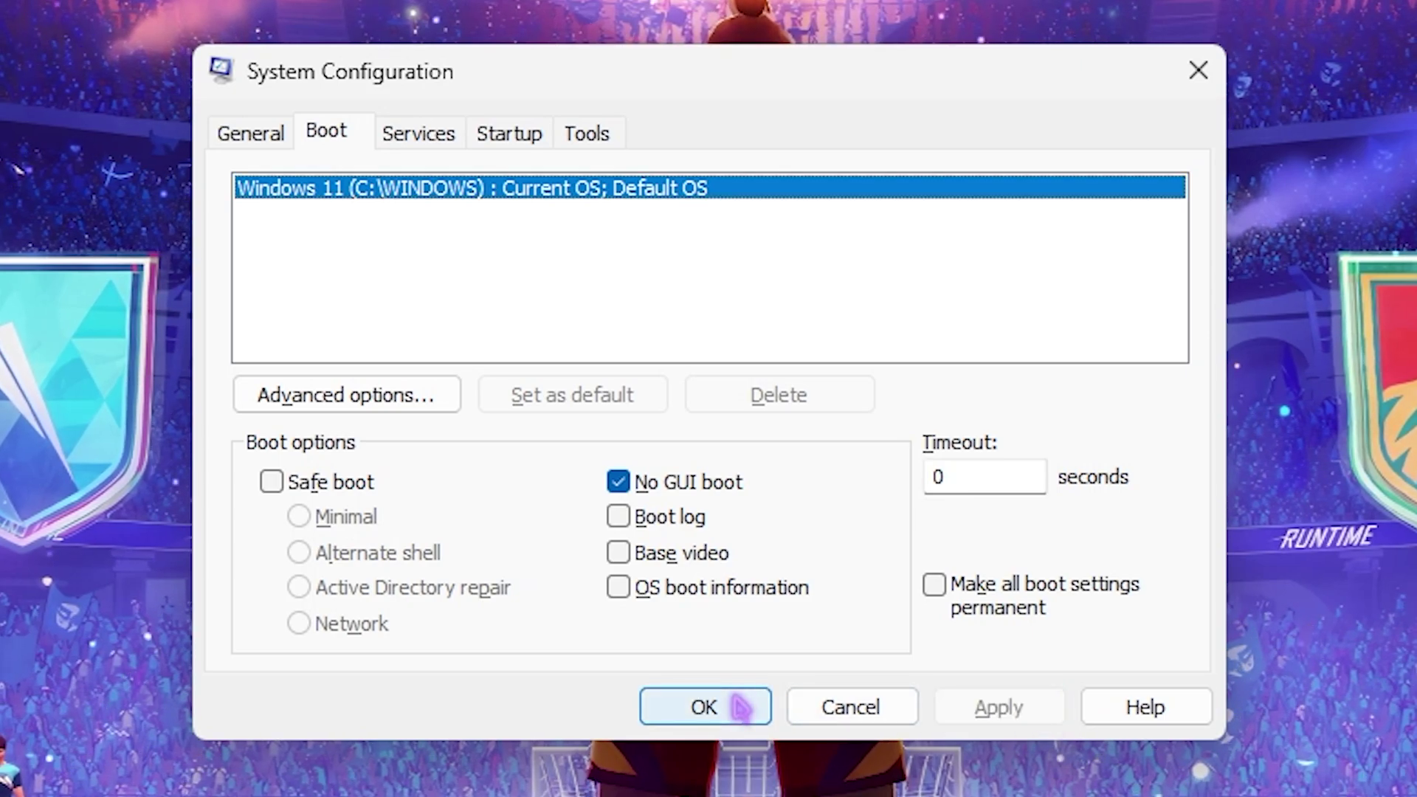
{"action": "left_click", "coordinate": [738, 707]}
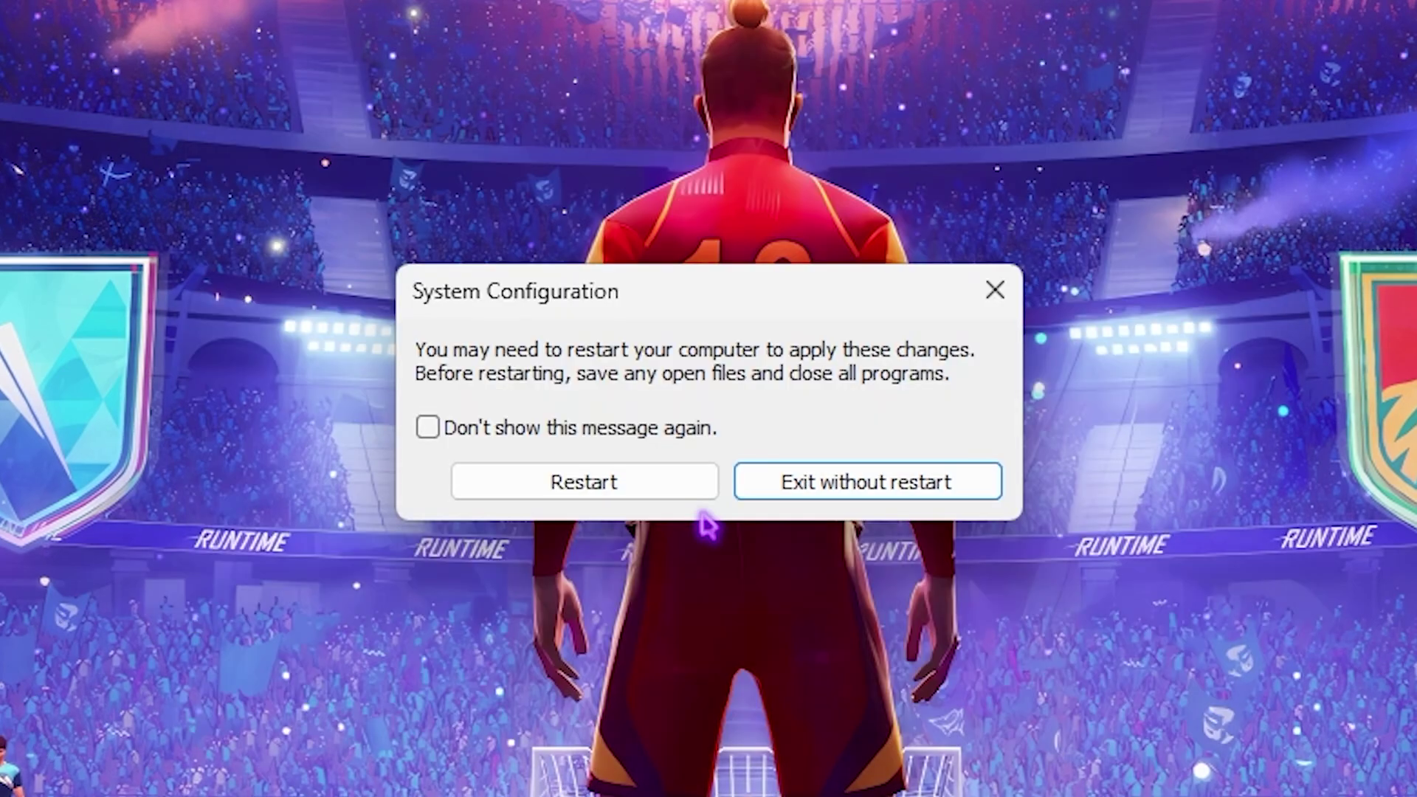
{"action": "left_click", "coordinate": [848, 502]}
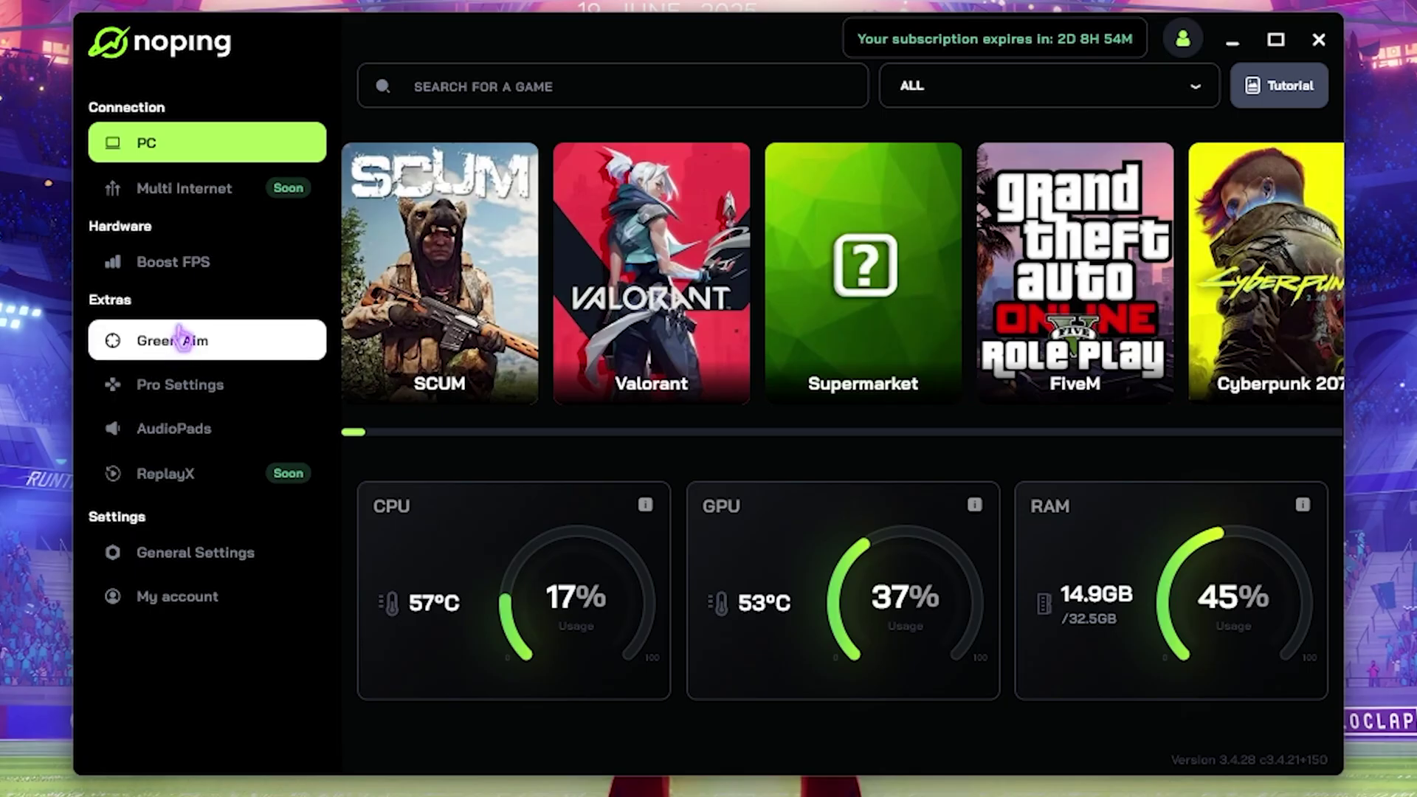
Search for Rematch and optimize it through India's MUMBAI 03 server for about 8 ms ping
{"action": "left_click", "coordinate": [561, 94]}
{"action": "type", "text": "Rema"}
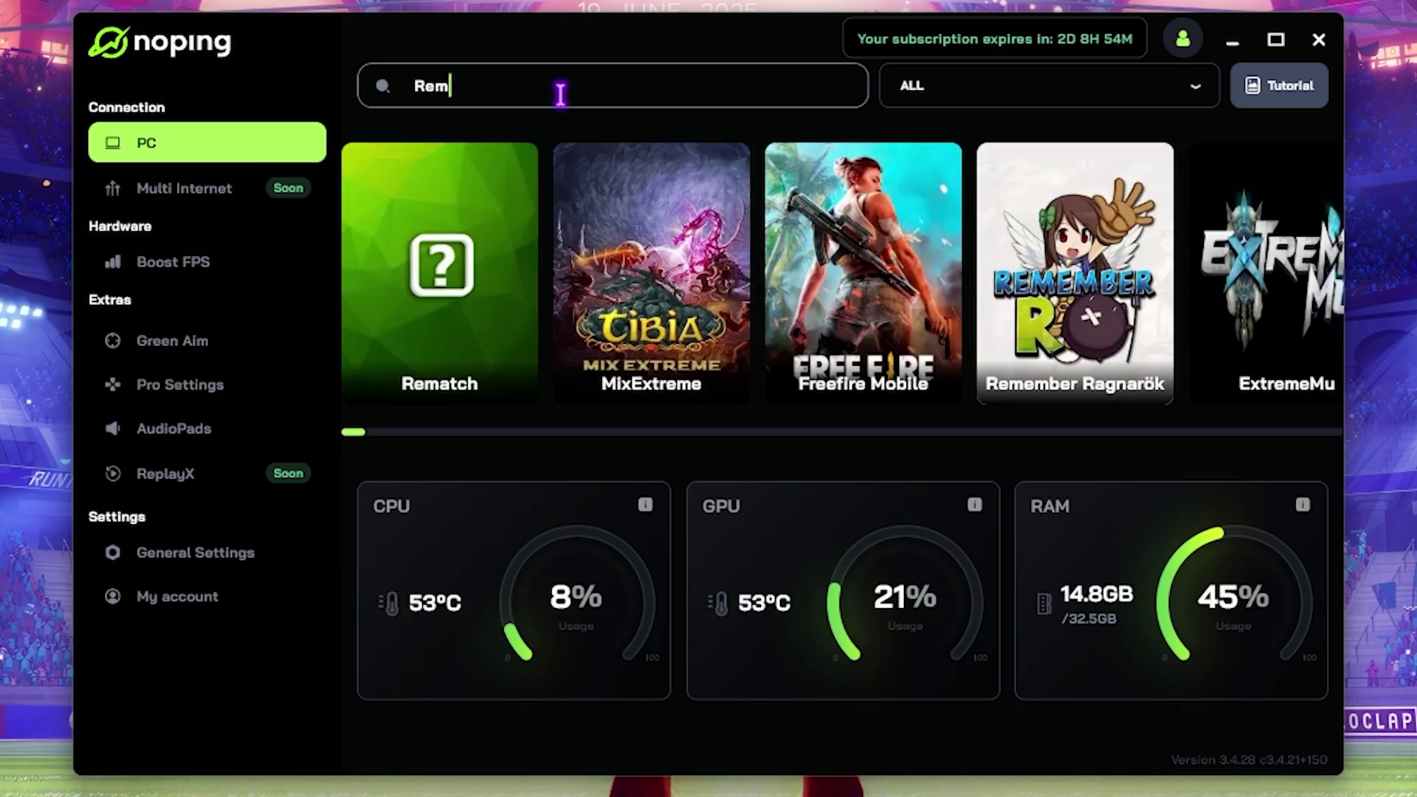
{"action": "left_click", "coordinate": [431, 255]}
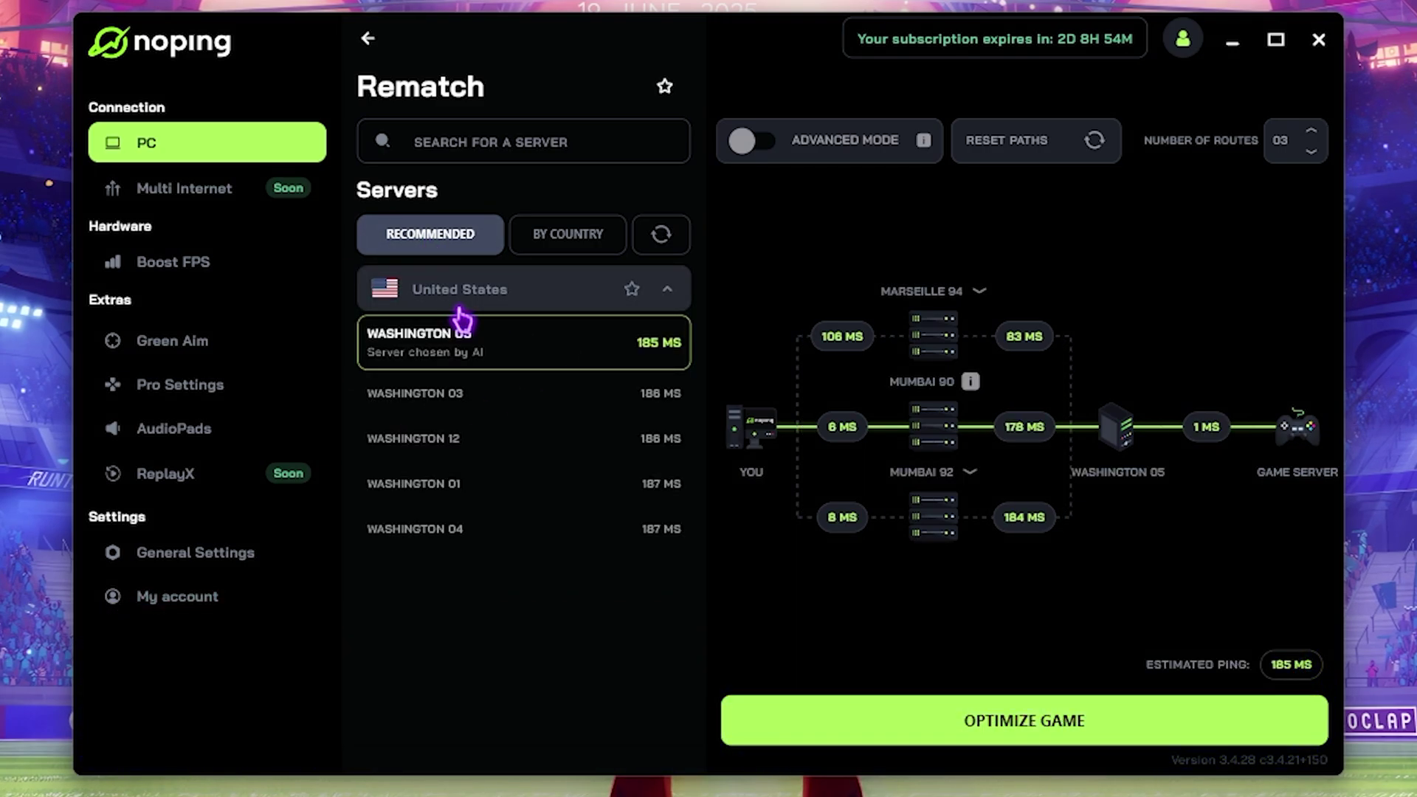
{"action": "left_click", "coordinate": [583, 251]}
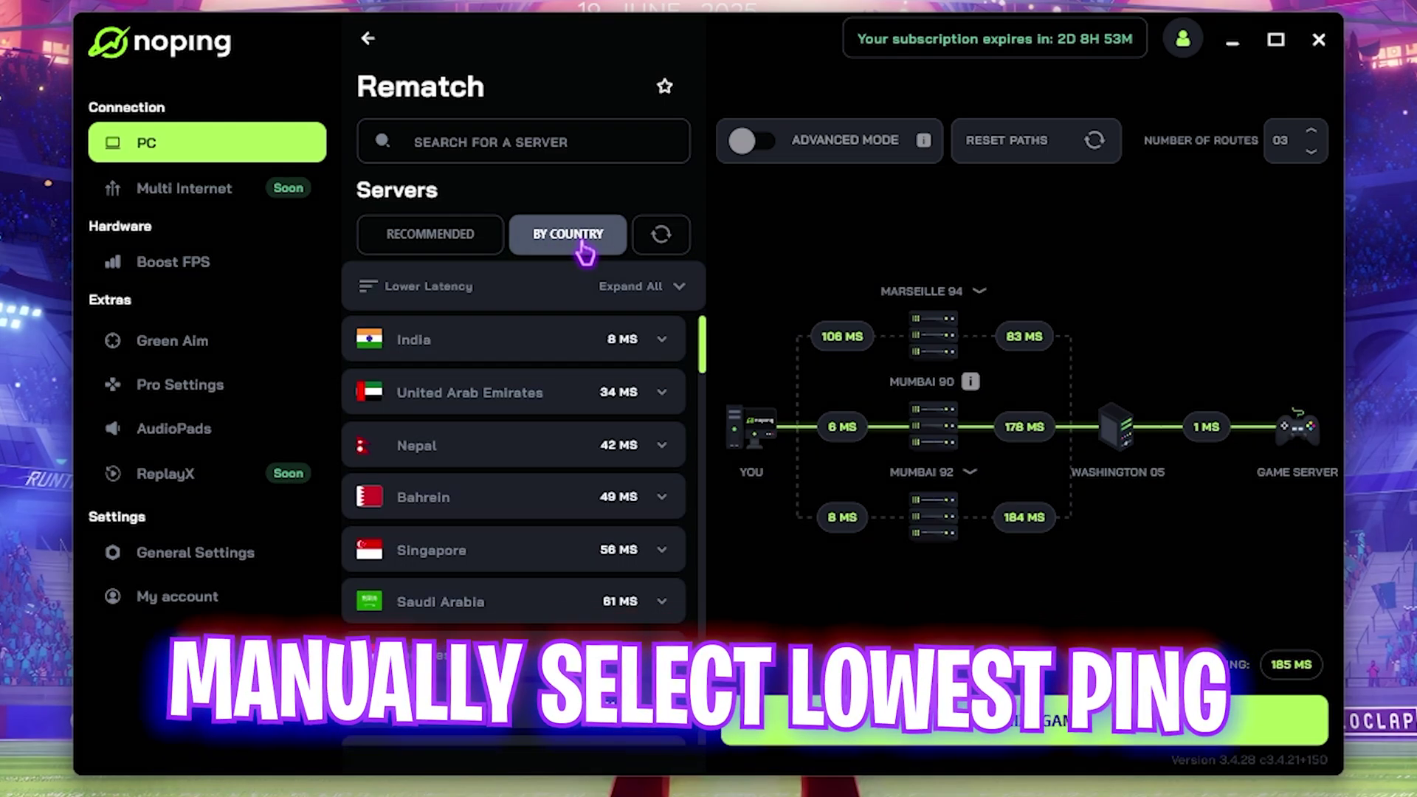
{"action": "left_click", "coordinate": [469, 341]}
{"action": "left_click", "coordinate": [505, 389]}
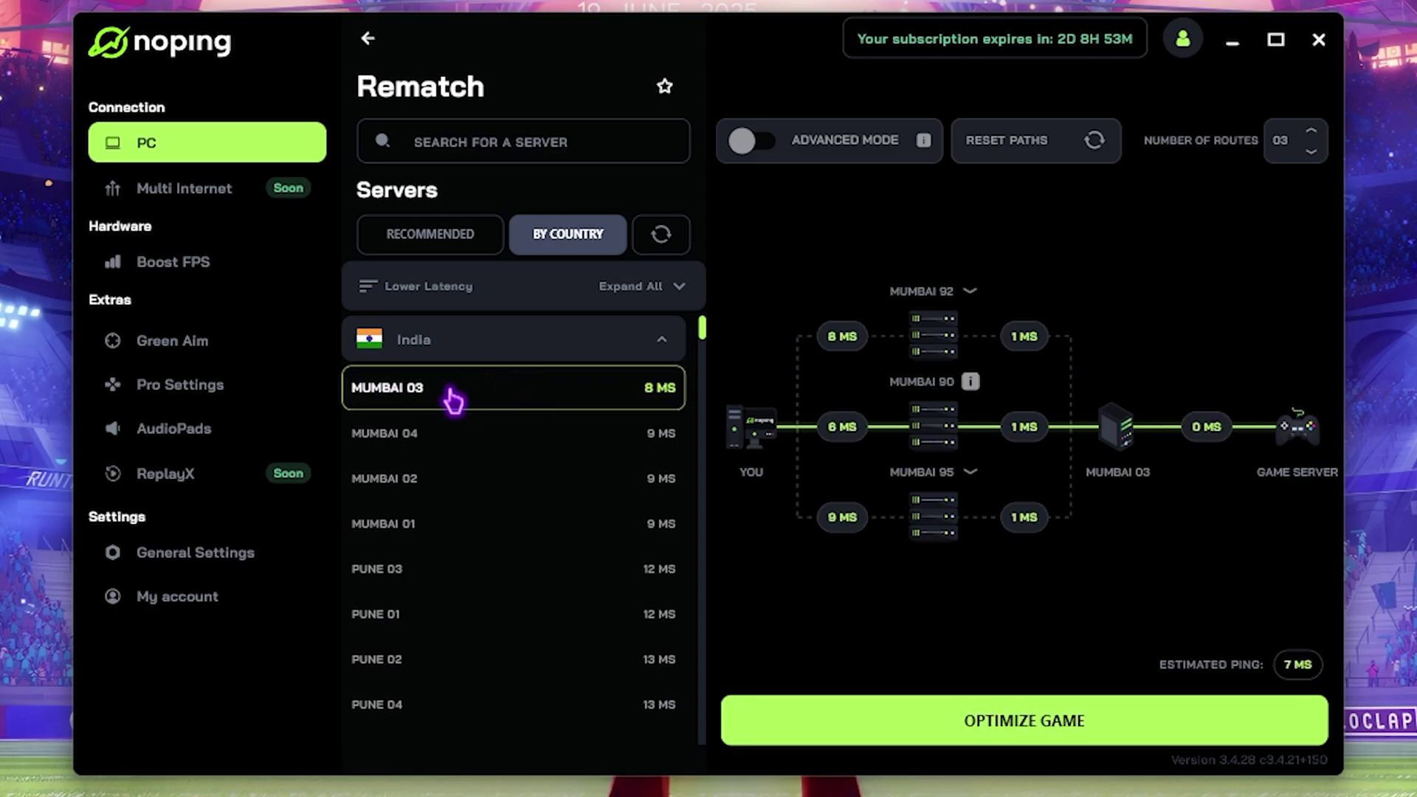
{"action": "left_click", "coordinate": [1062, 721]}
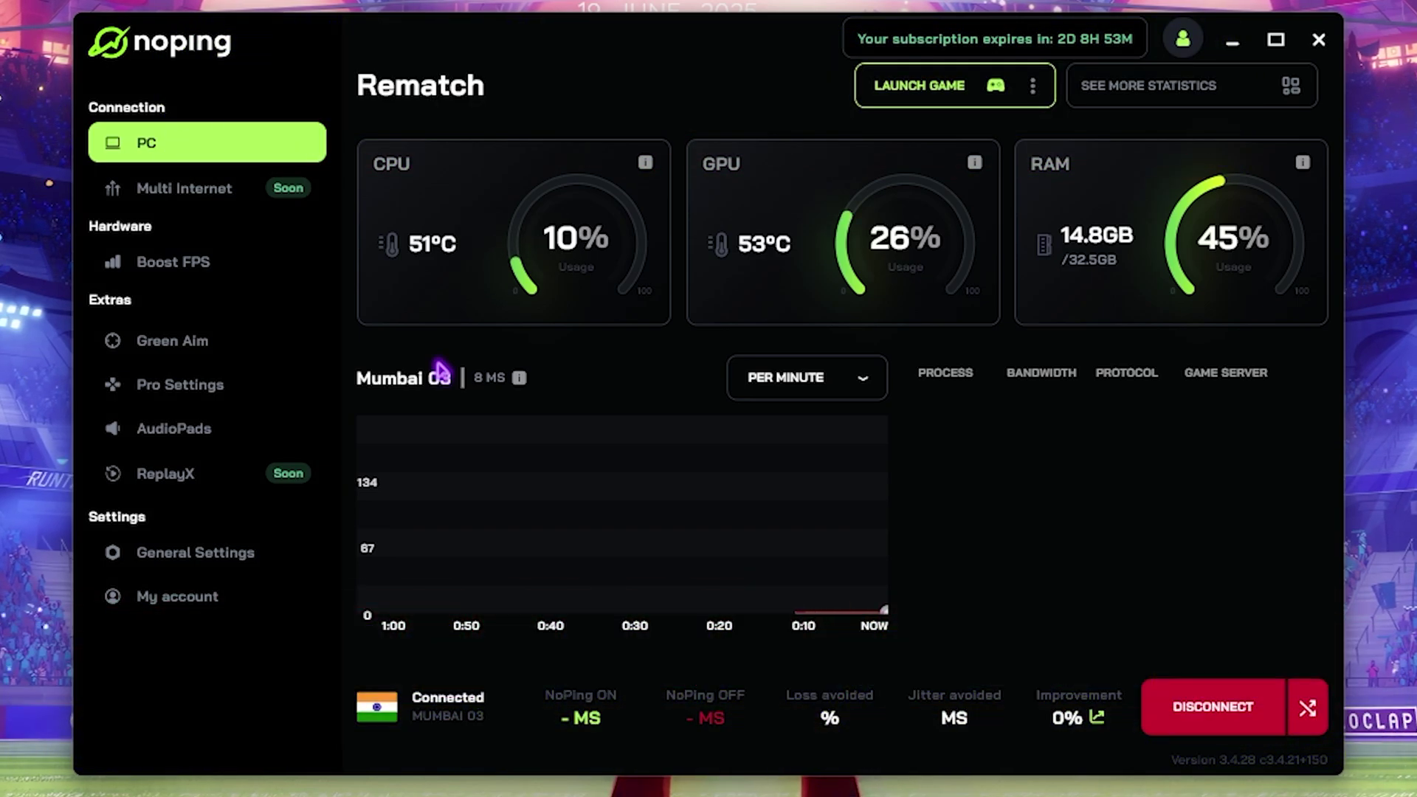
Open Boost FPS and scroll through its system optimization cards
{"action": "left_click", "coordinate": [244, 266]}
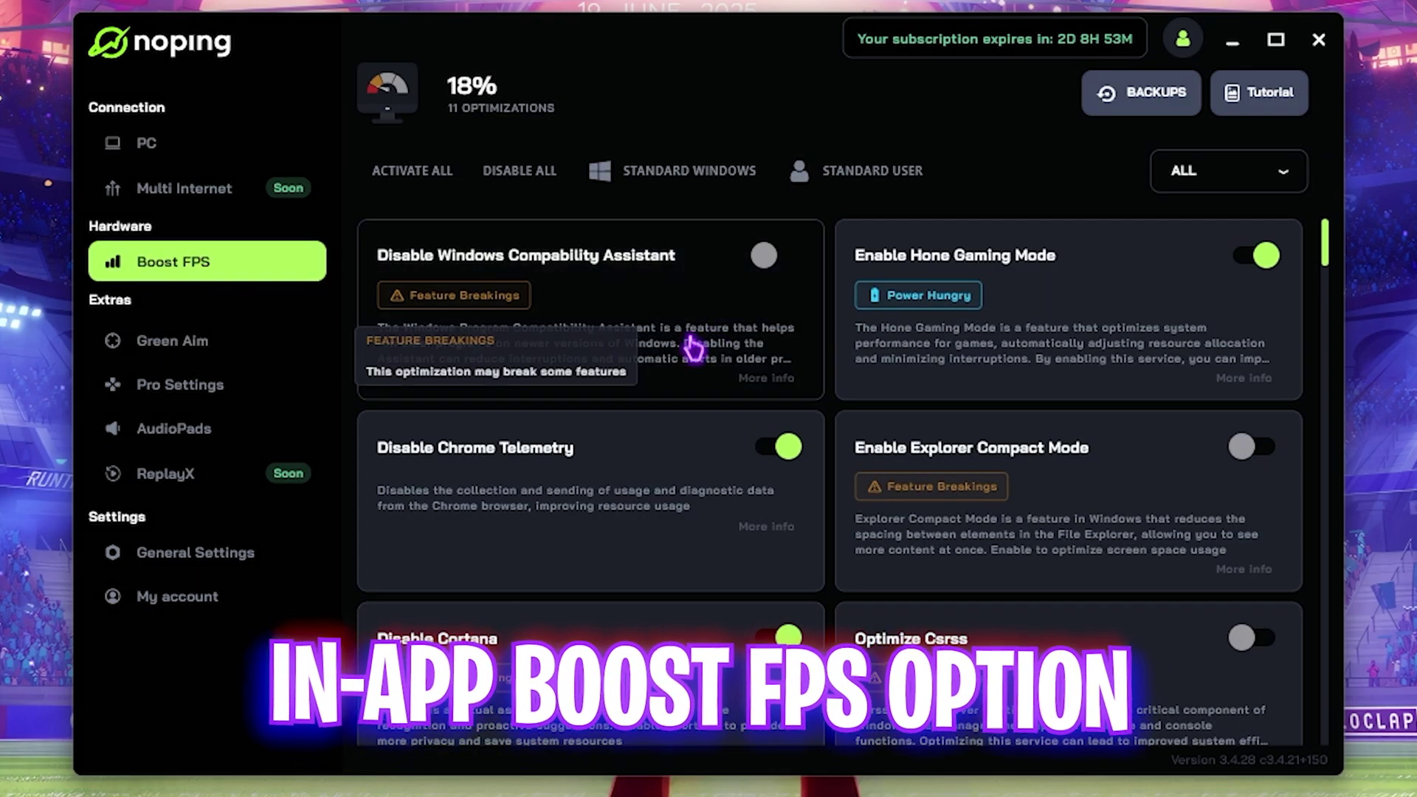
{"action": "scroll", "coordinate": [1132, 418], "scroll_direction": "down", "scroll_amount": 10}
{"action": "scroll", "coordinate": [1132, 428], "scroll_direction": "down", "scroll_amount": 15}
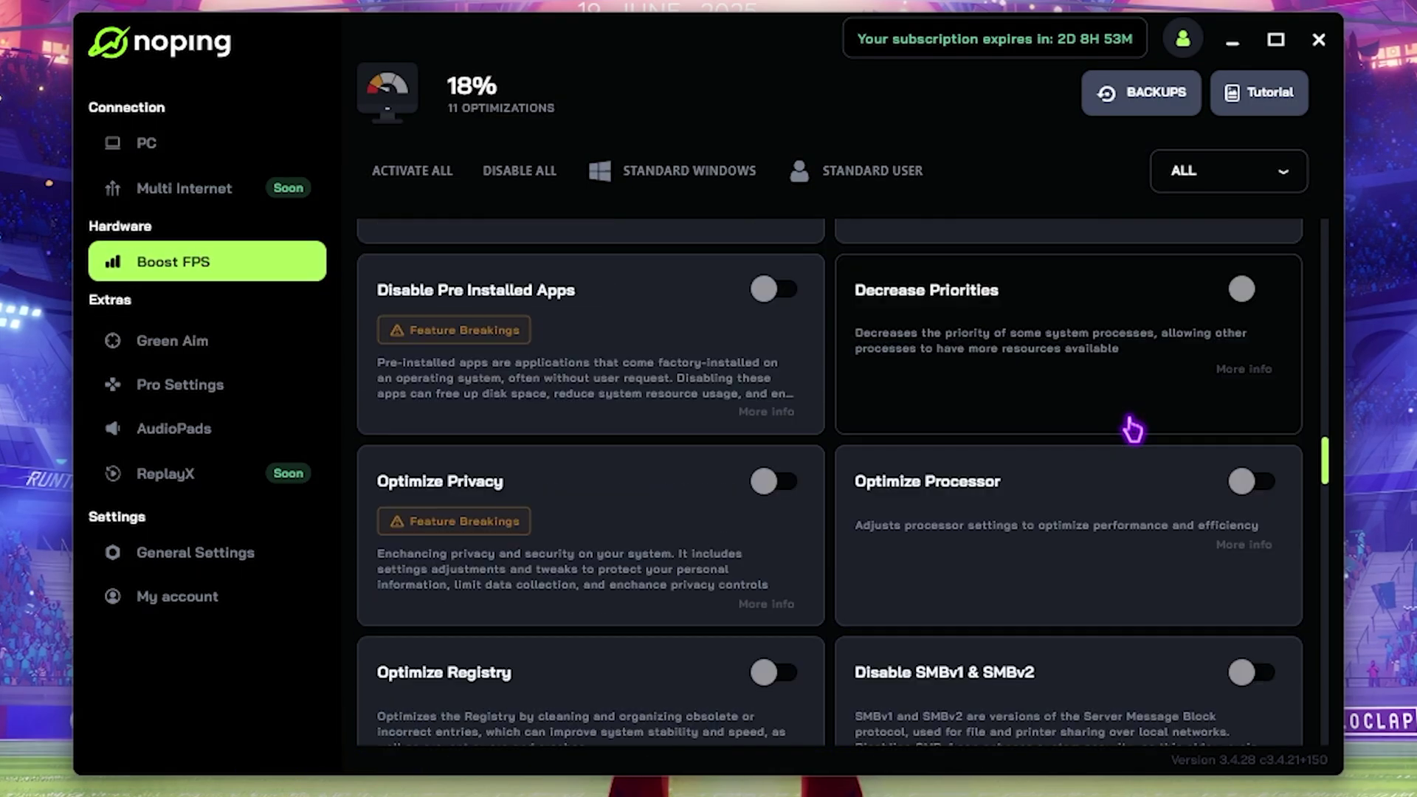
{"action": "scroll", "coordinate": [1143, 413], "scroll_direction": "up", "scroll_amount": 8}
{"action": "scroll", "coordinate": [1143, 414], "scroll_direction": "up", "scroll_amount": 10}
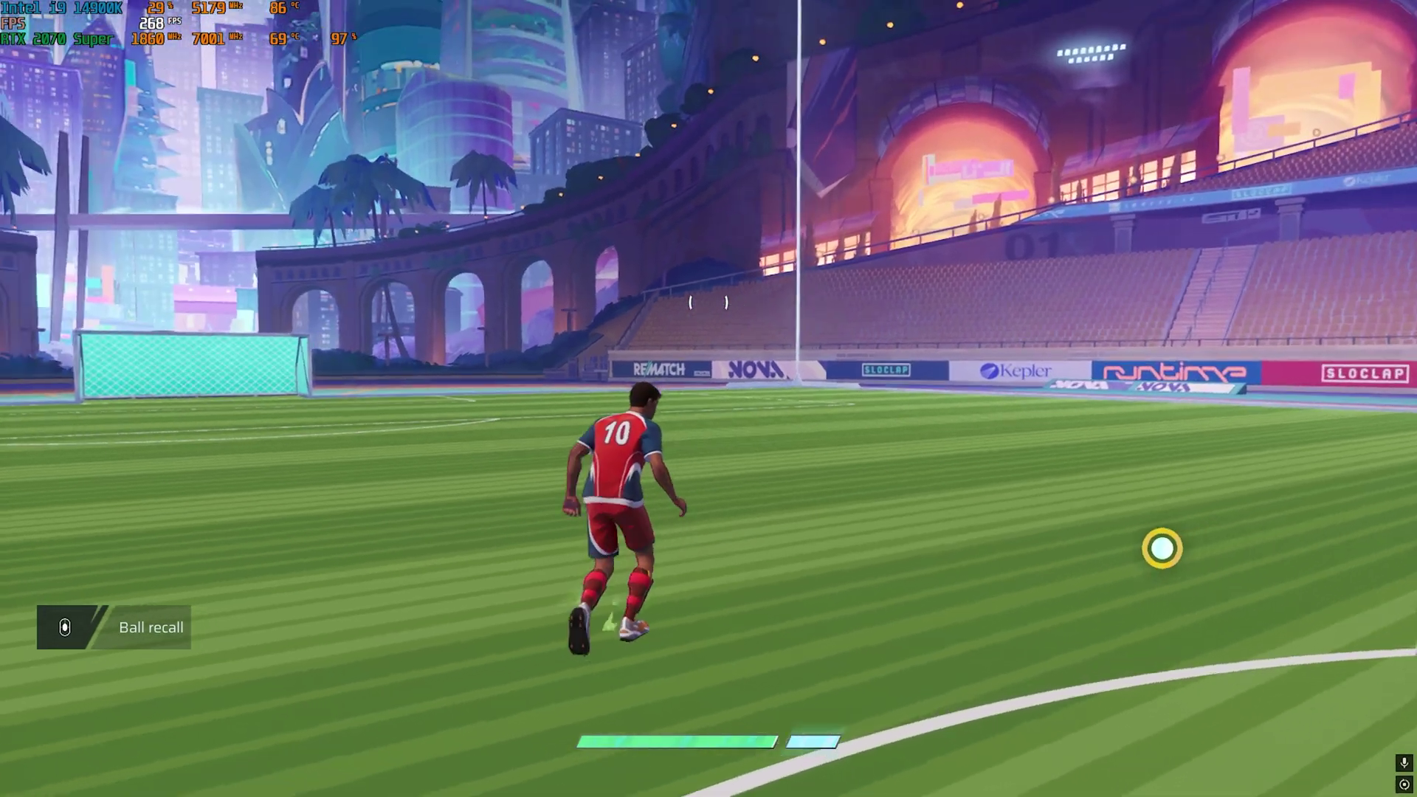
Pause Rematch, open Options, and go to the VIDEO settings tab
{"action": "key", "text": "Escape"}
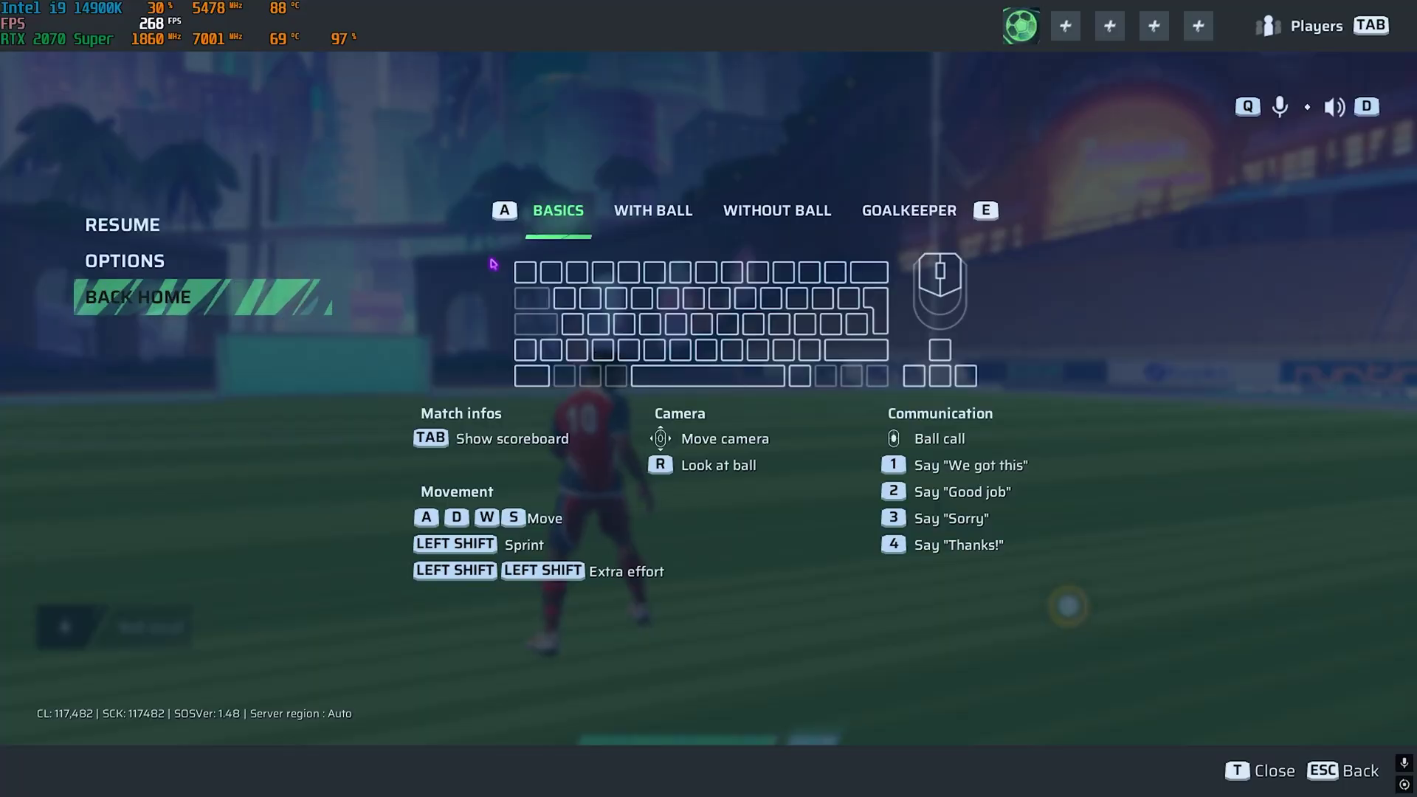
{"action": "left_click", "coordinate": [153, 258]}
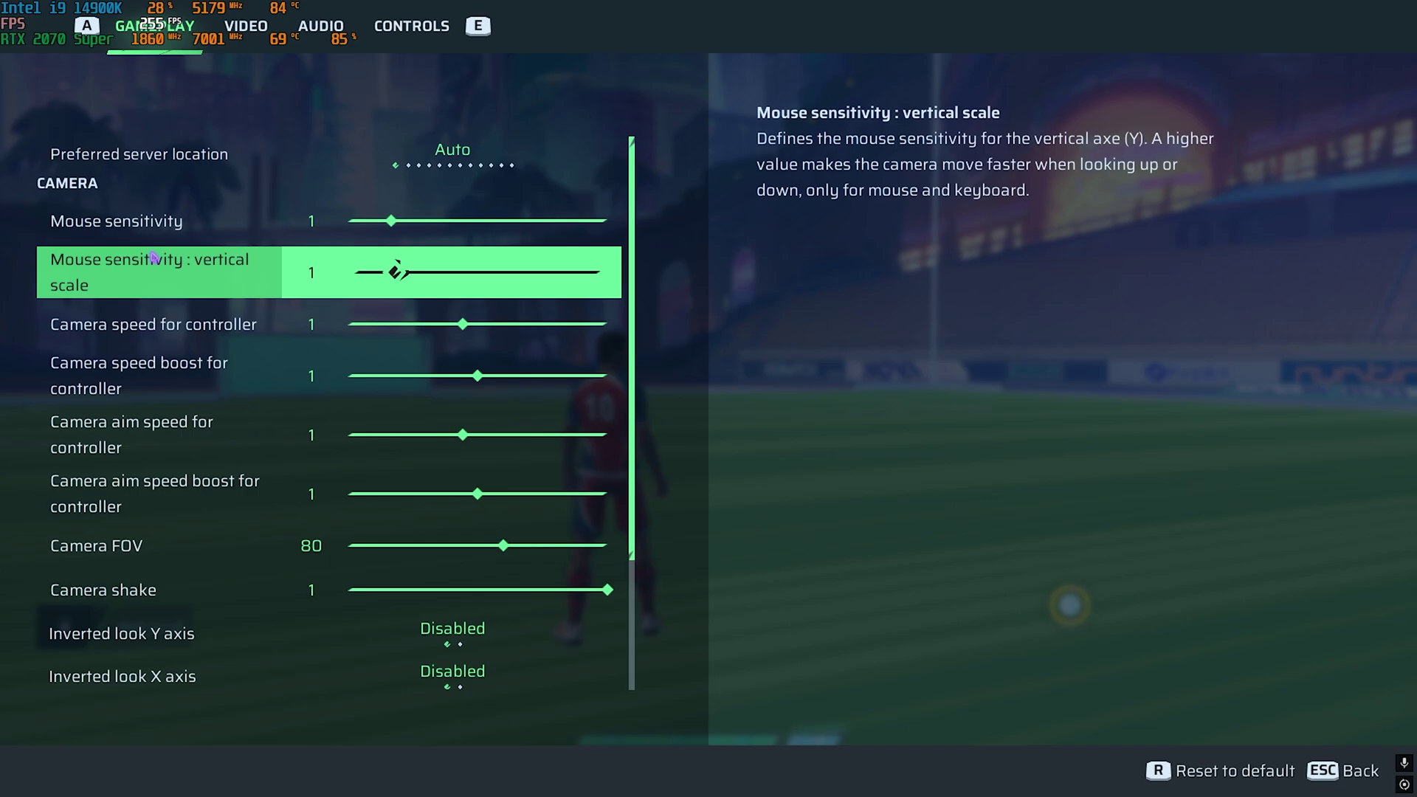
{"action": "left_click", "coordinate": [253, 30]}
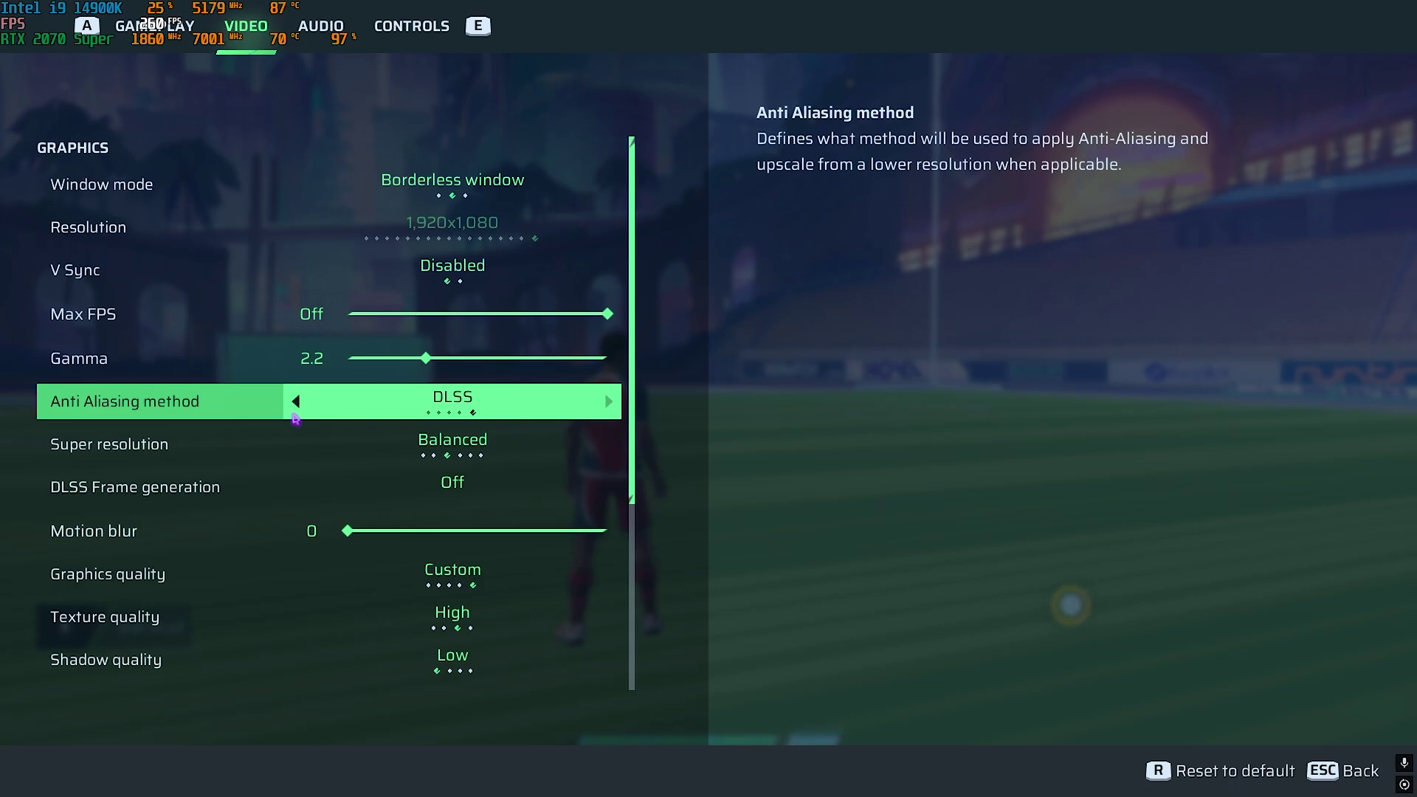
Switch Super resolution from Balanced to Performance, review the quality settings, and resume the match
{"action": "left_click", "coordinate": [608, 443]}
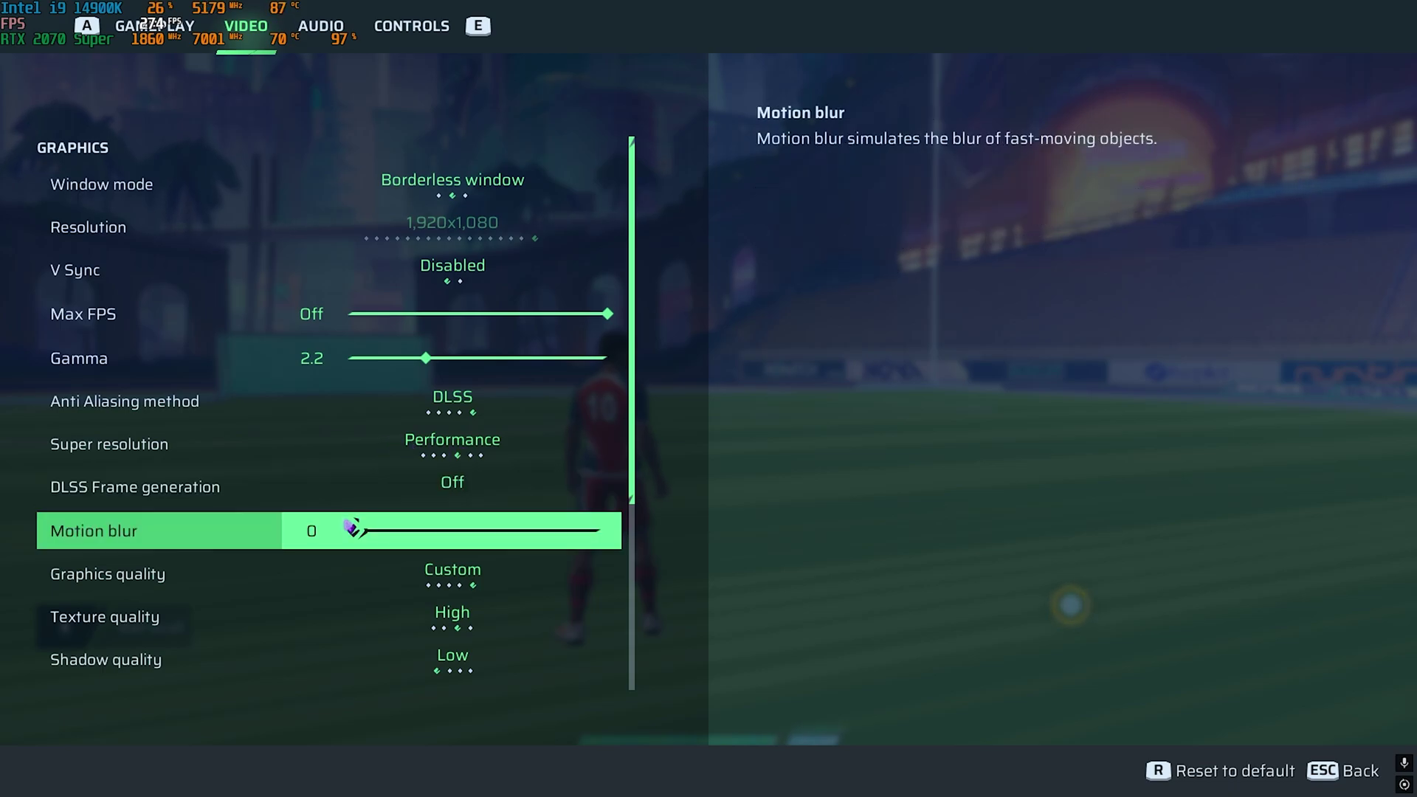
{"action": "scroll", "coordinate": [353, 529], "scroll_direction": "down", "scroll_amount": 1}
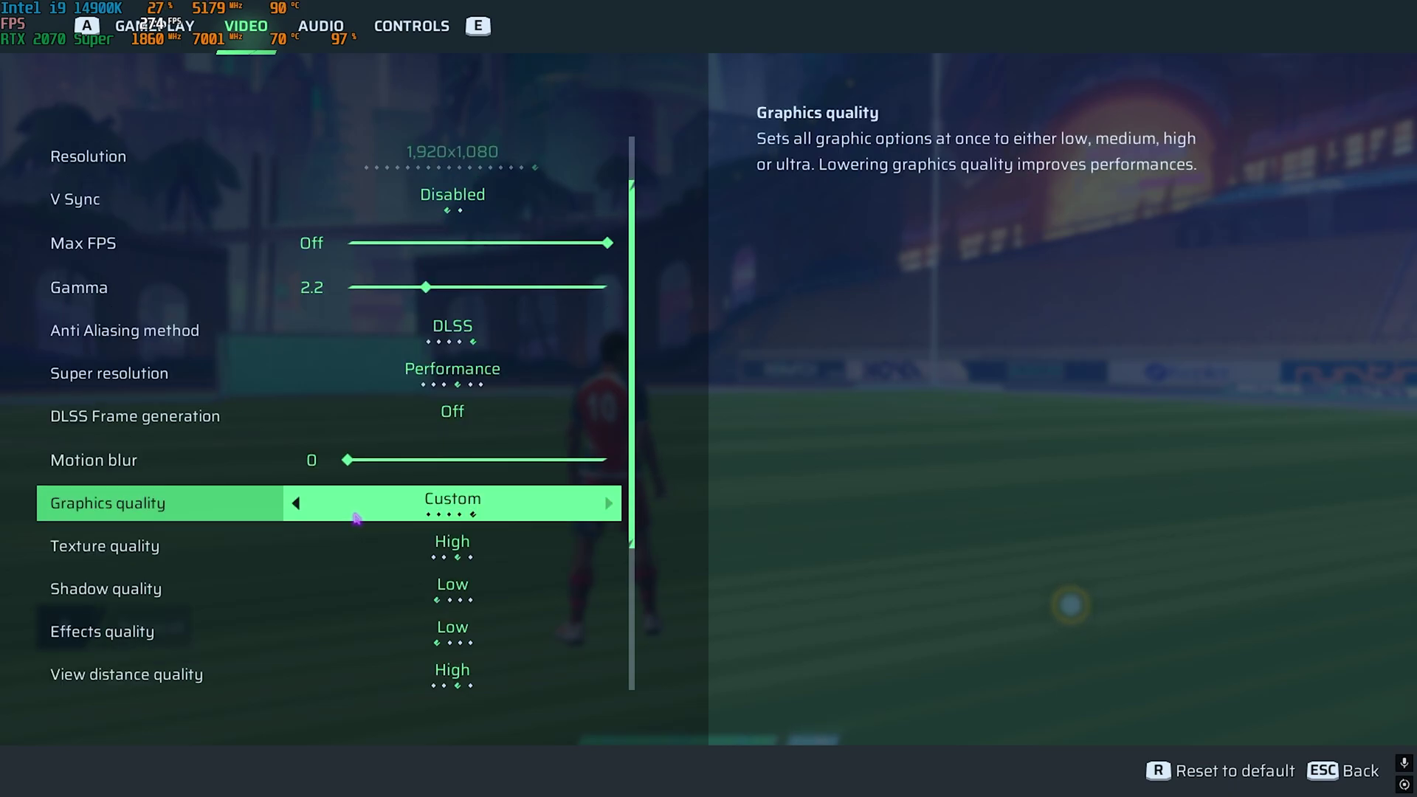
{"action": "scroll", "coordinate": [357, 518], "scroll_direction": "down", "scroll_amount": 1}
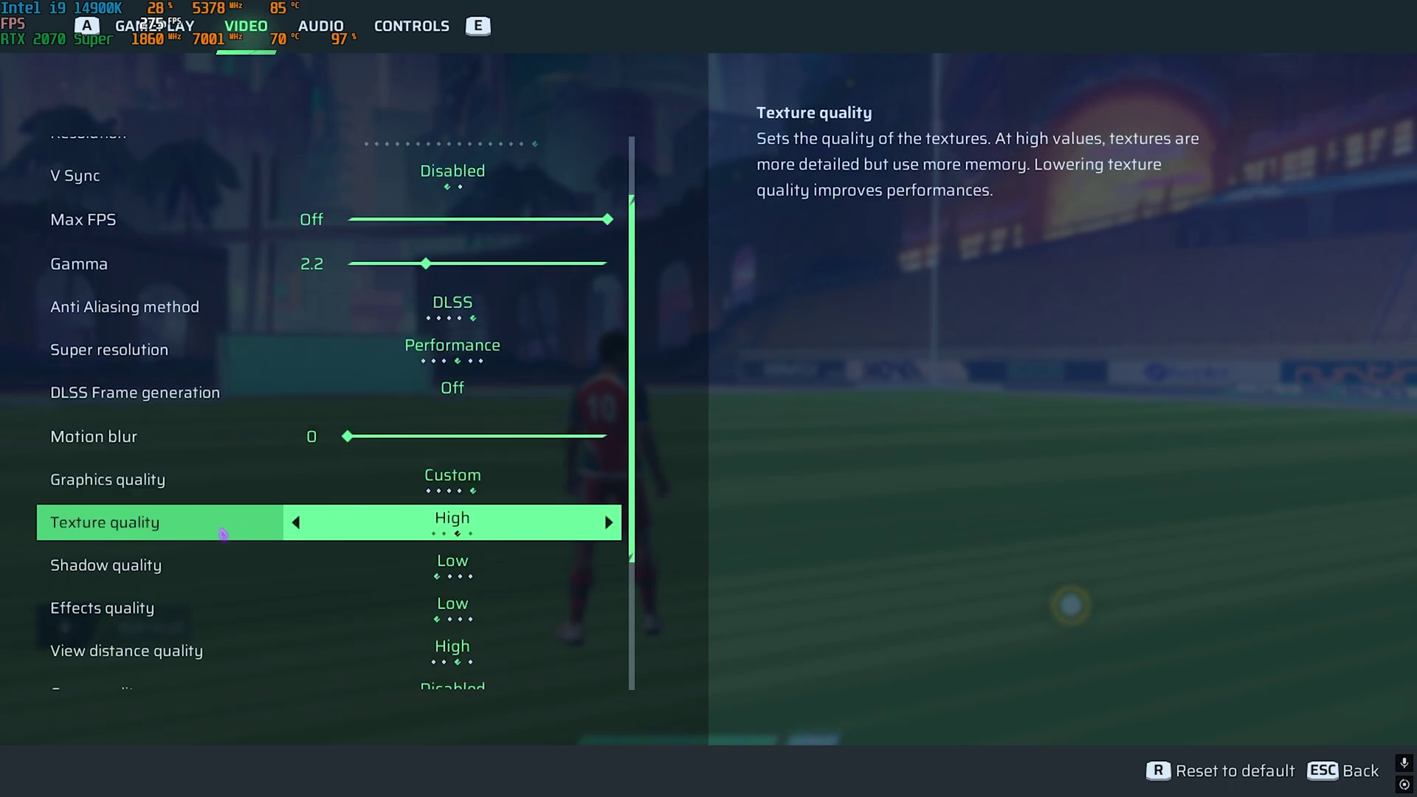
{"action": "scroll", "coordinate": [231, 532], "scroll_direction": "down", "scroll_amount": 1}
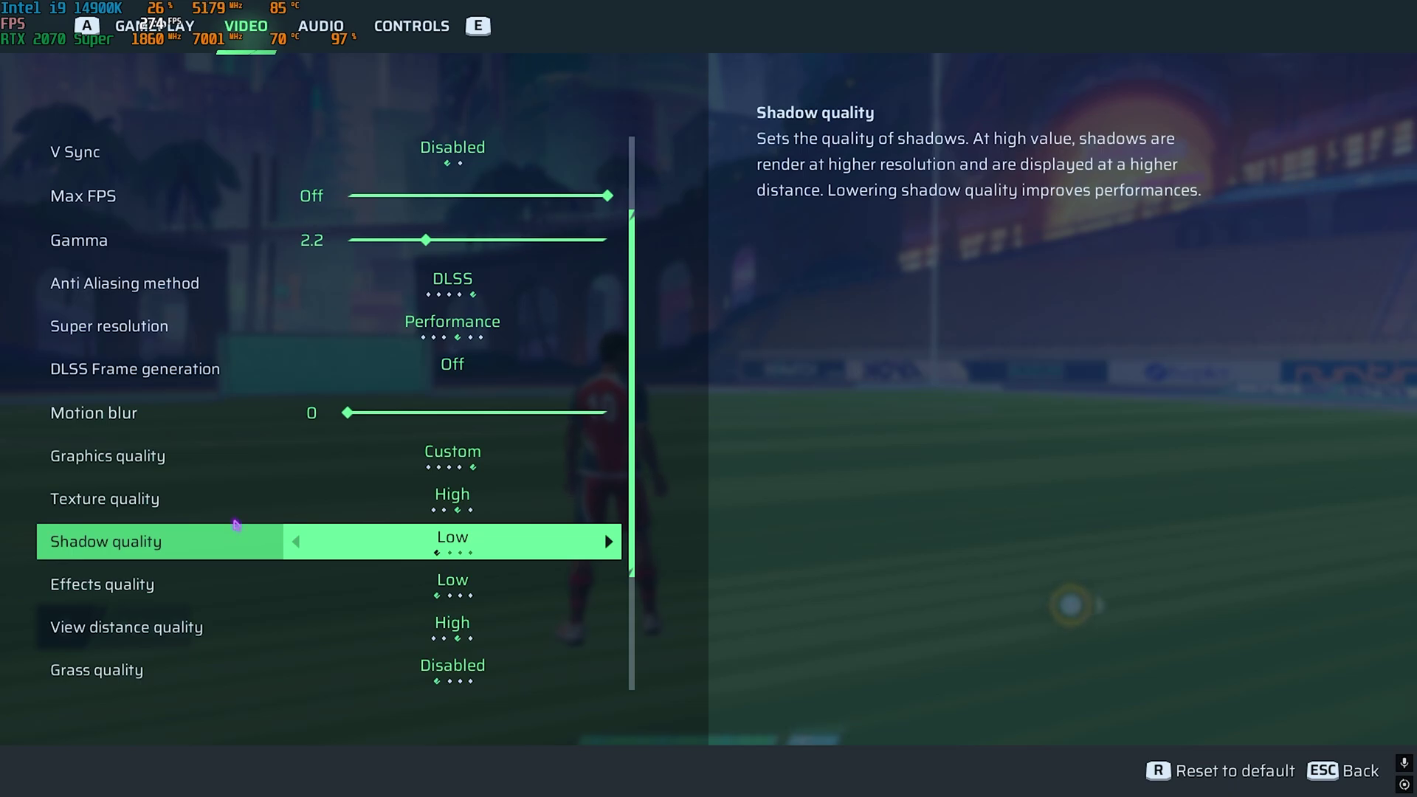
{"action": "scroll", "coordinate": [367, 621], "scroll_direction": "down", "scroll_amount": 2}
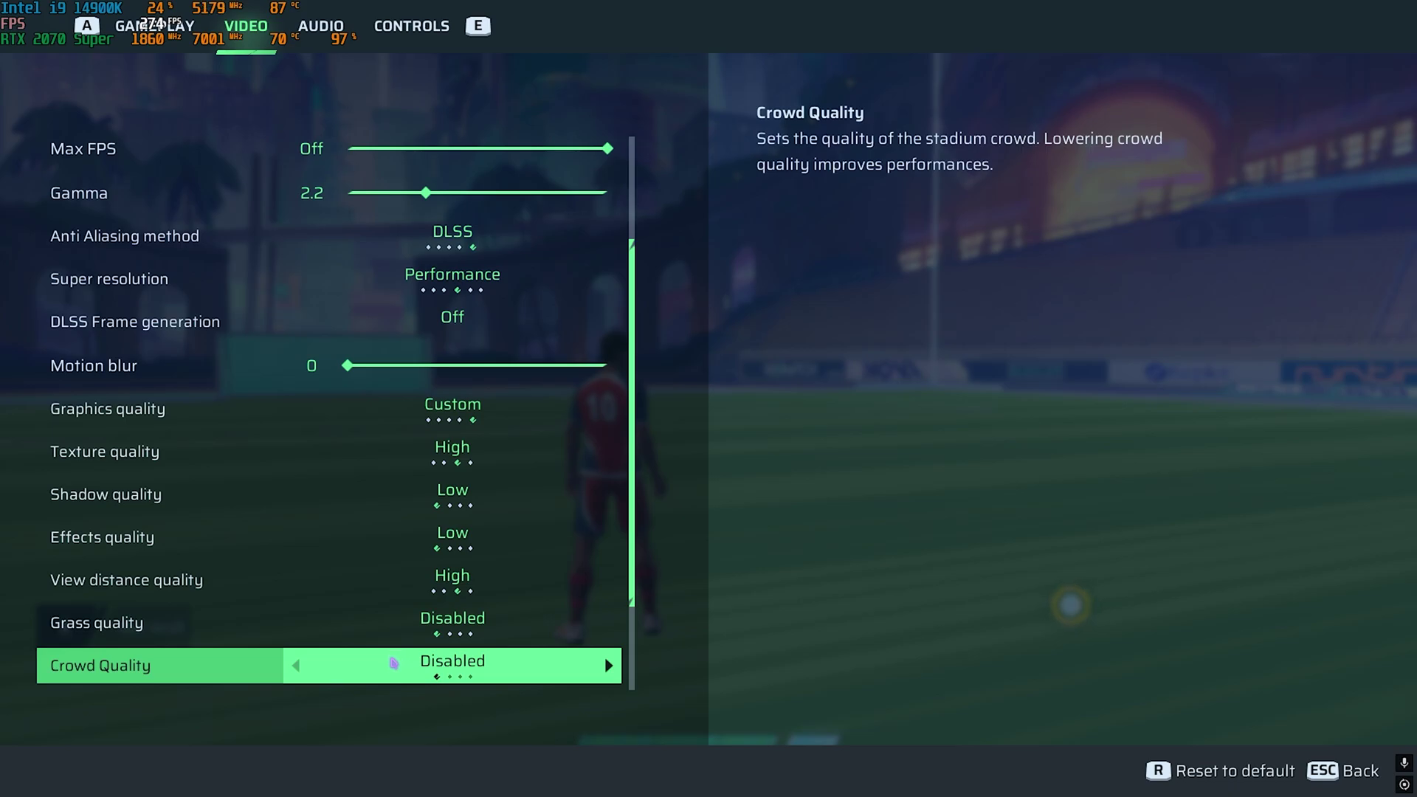
{"action": "scroll", "coordinate": [394, 663], "scroll_direction": "down", "scroll_amount": 3}
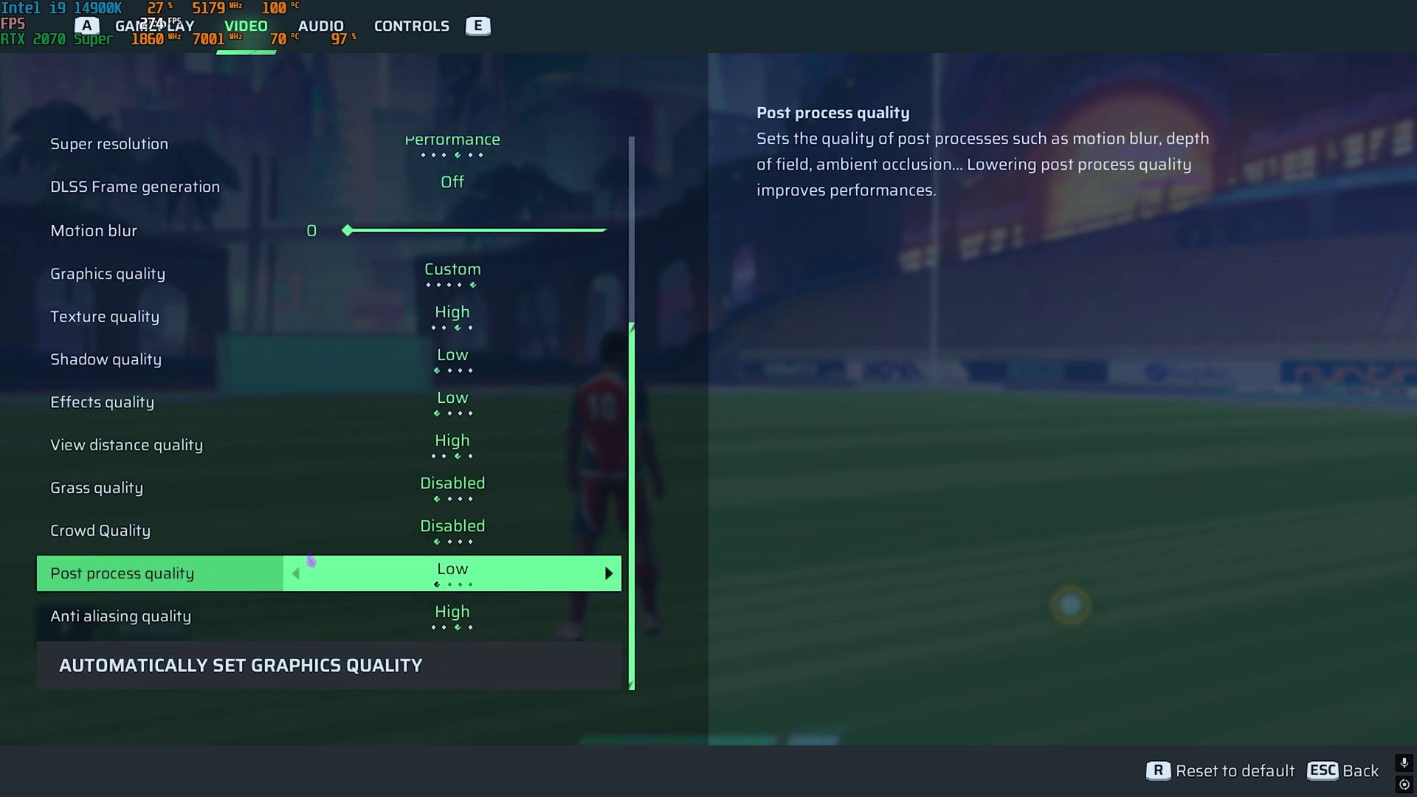
{"action": "key", "text": "Escape"}
{"action": "key", "text": "Escape"}
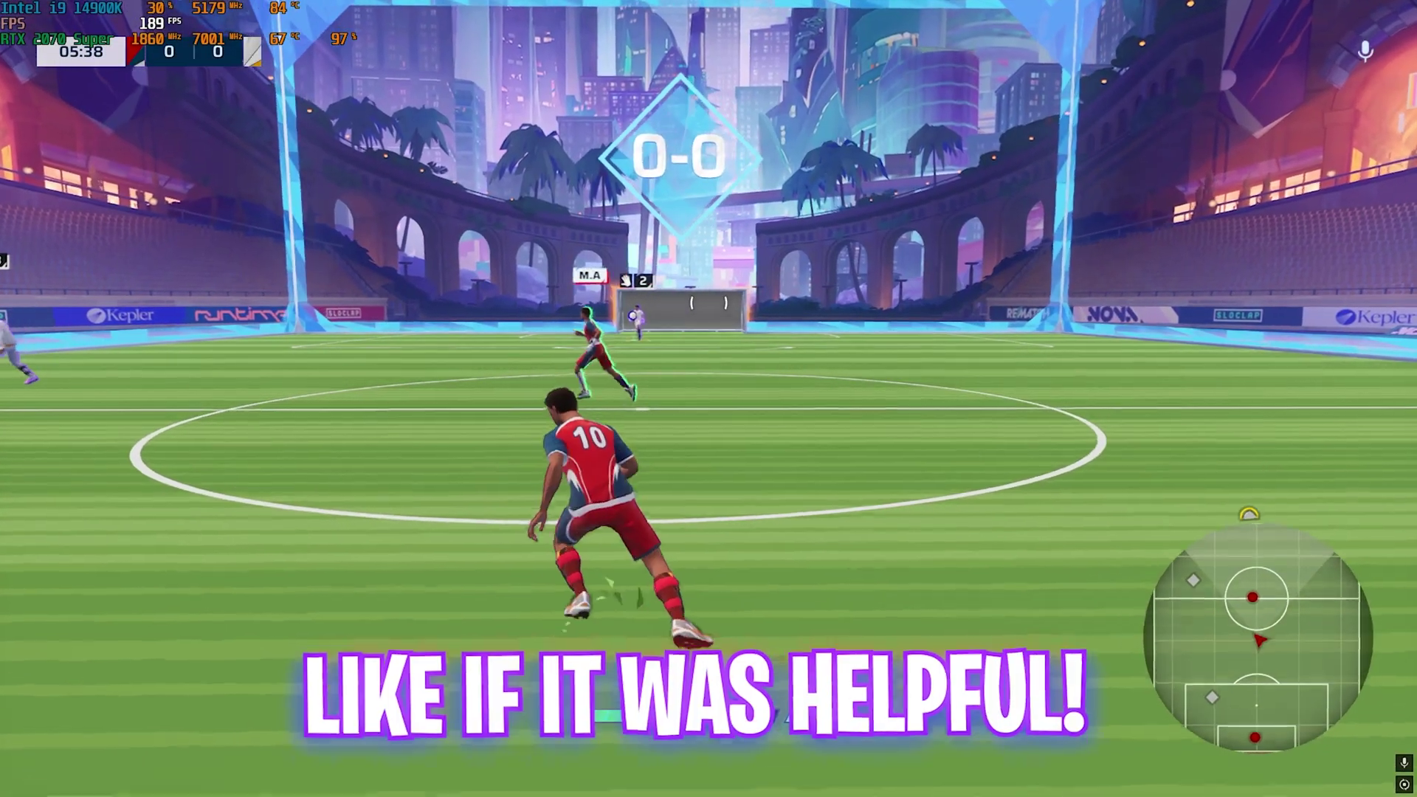
{"action": "key", "text": "w"}
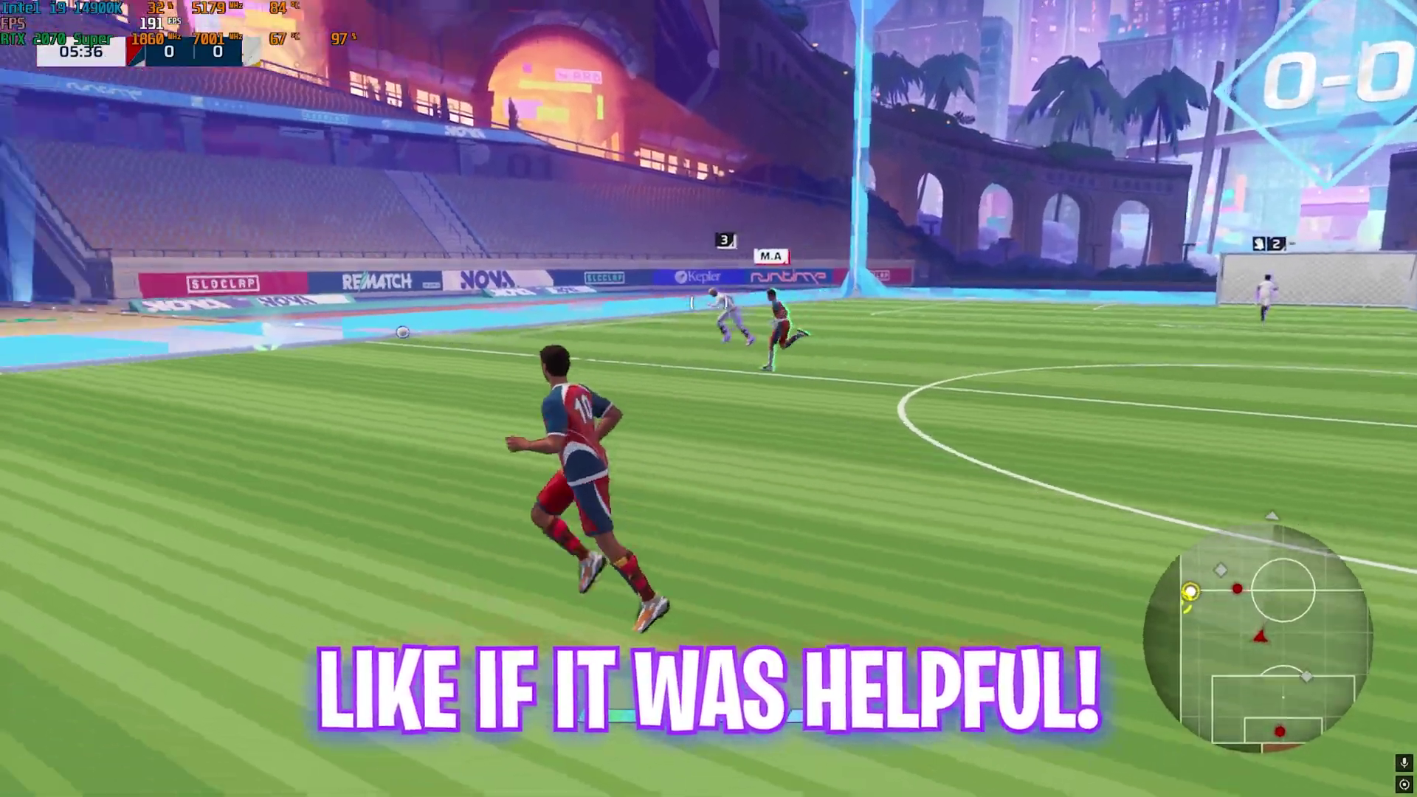
{"action": "key", "text": "w"}
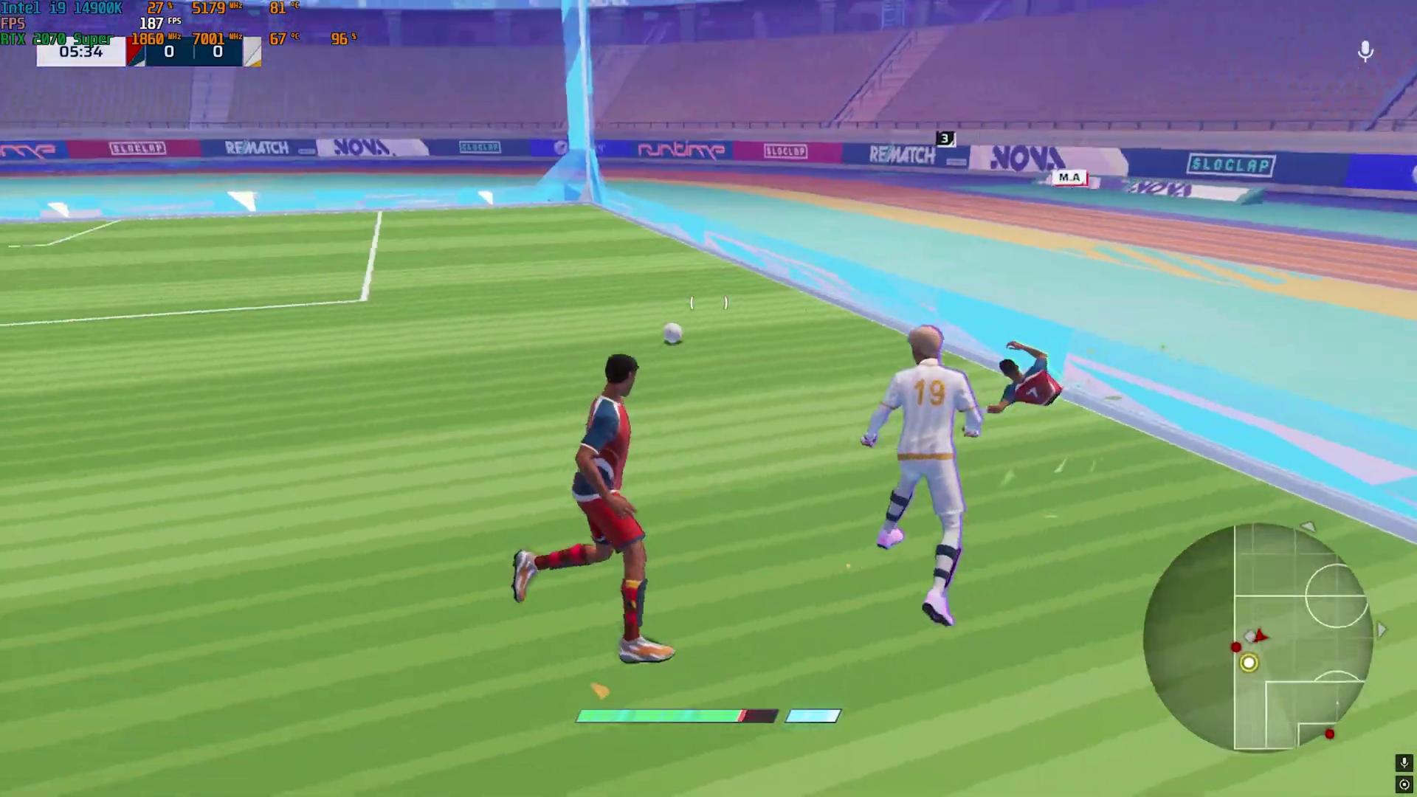
{"action": "key", "text": "w"}
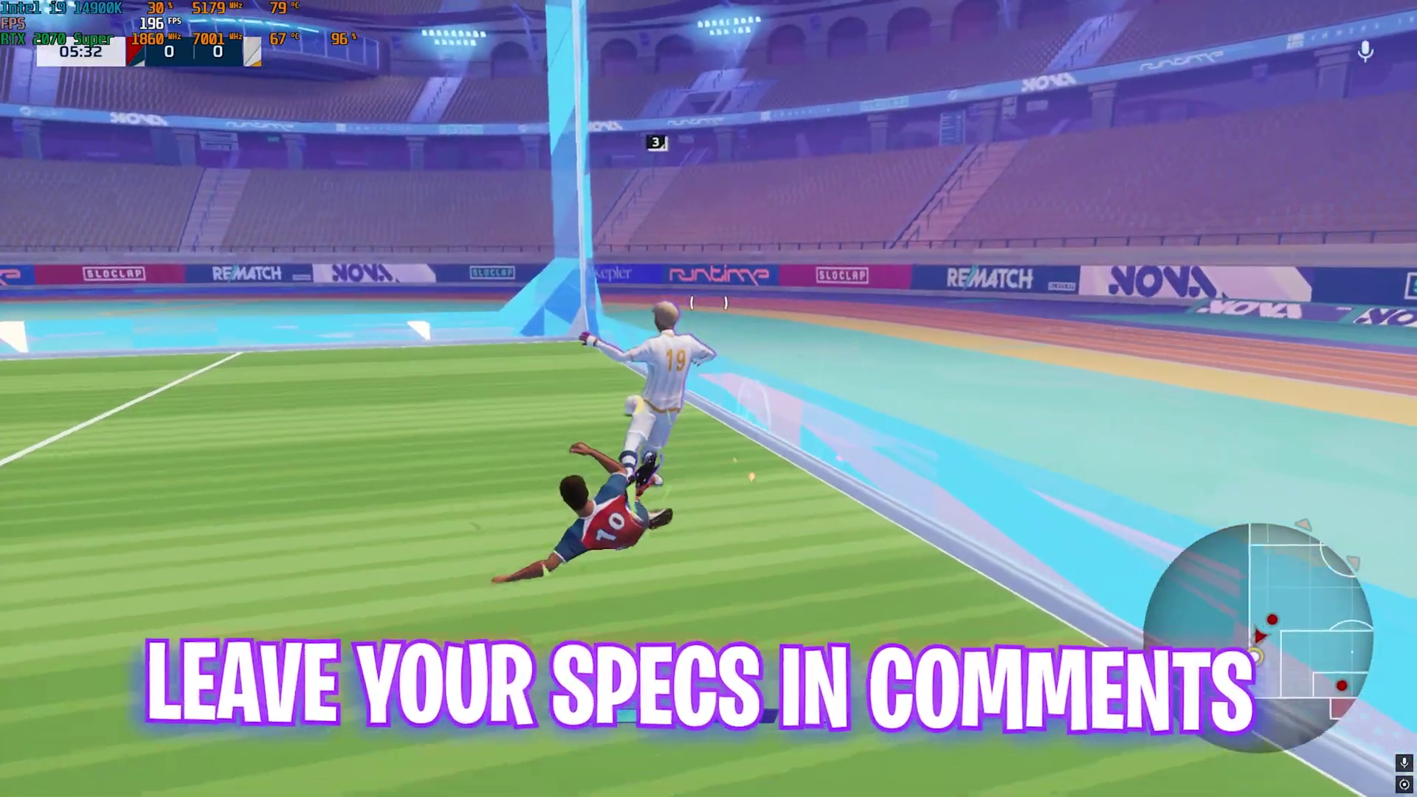
{"action": "key", "text": "w"}
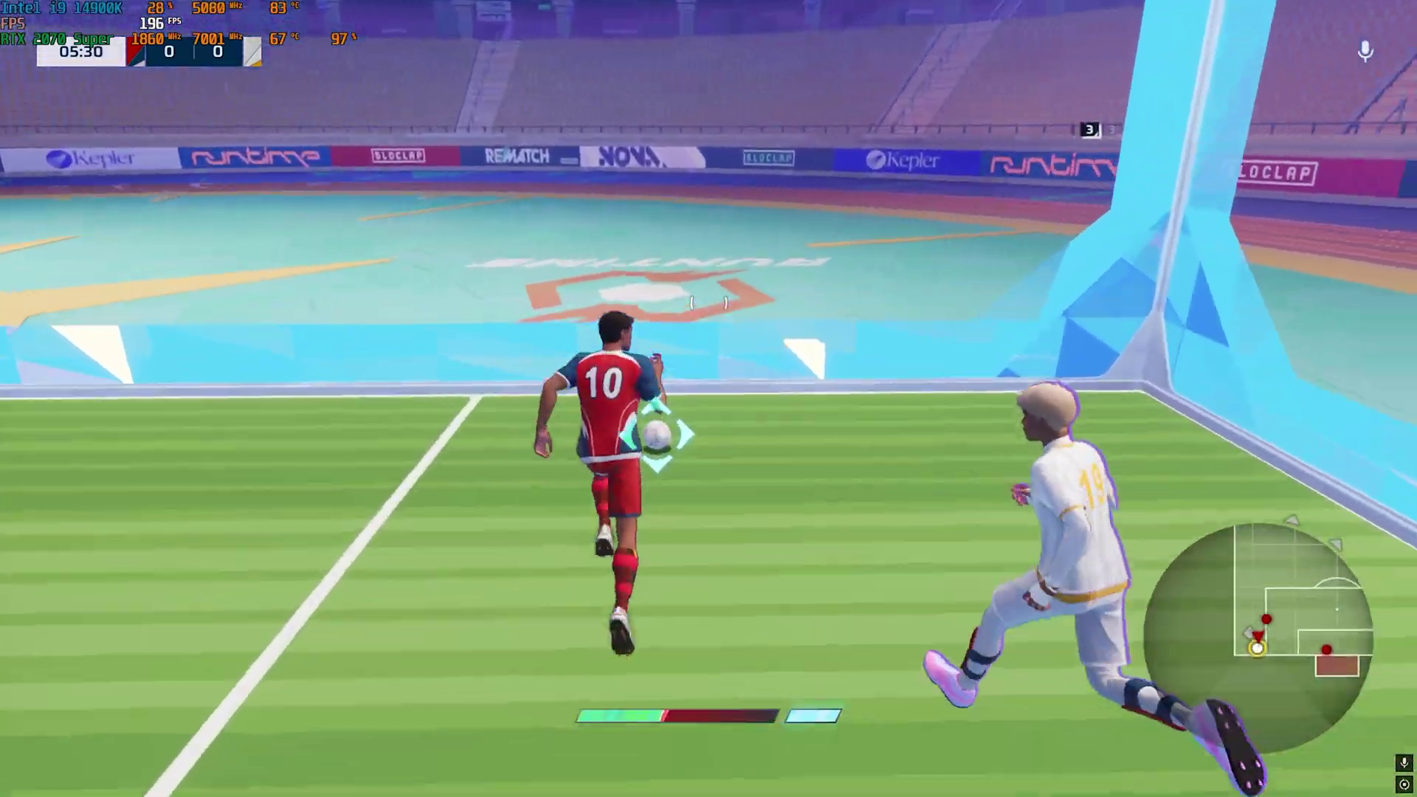
{"action": "key", "text": "w"}
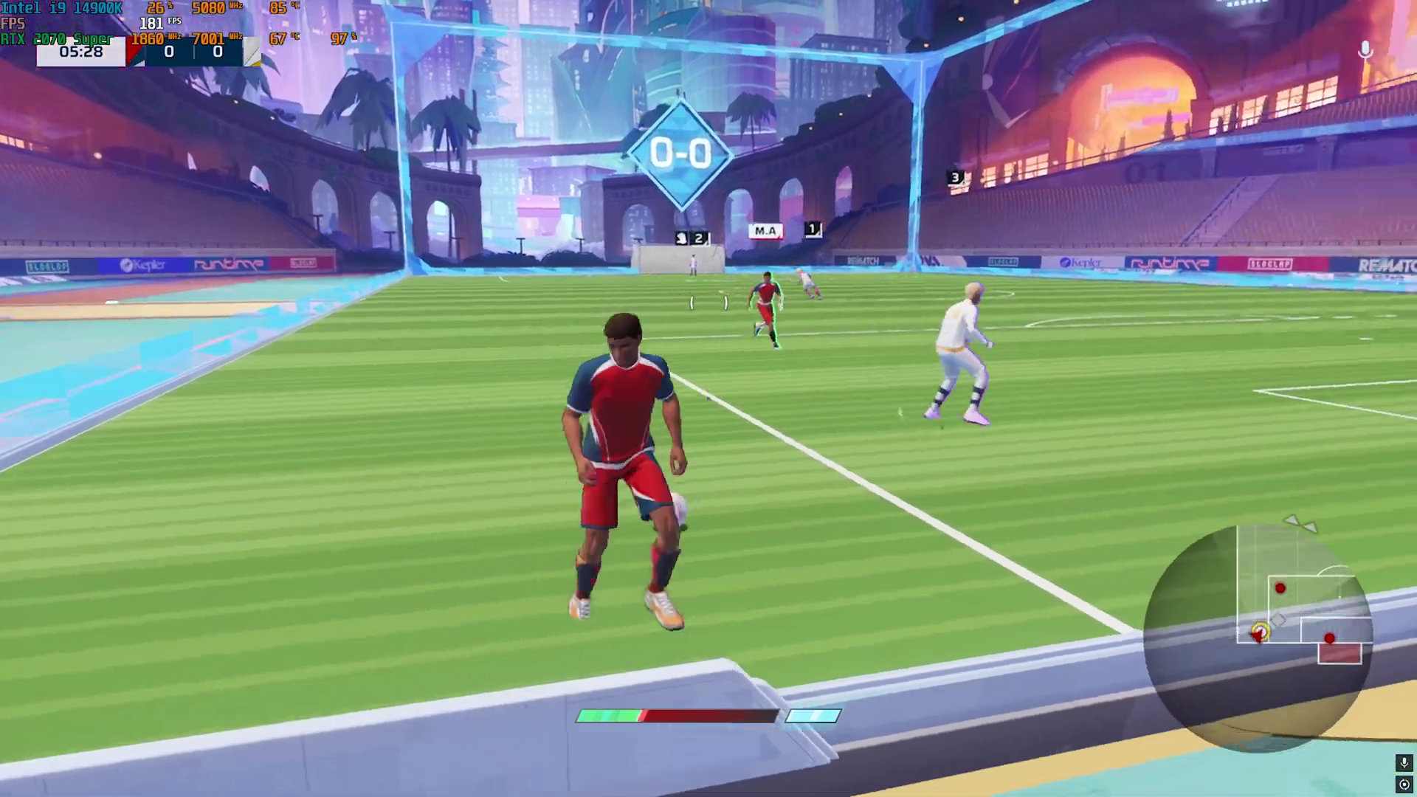
{"action": "key", "text": "w"}
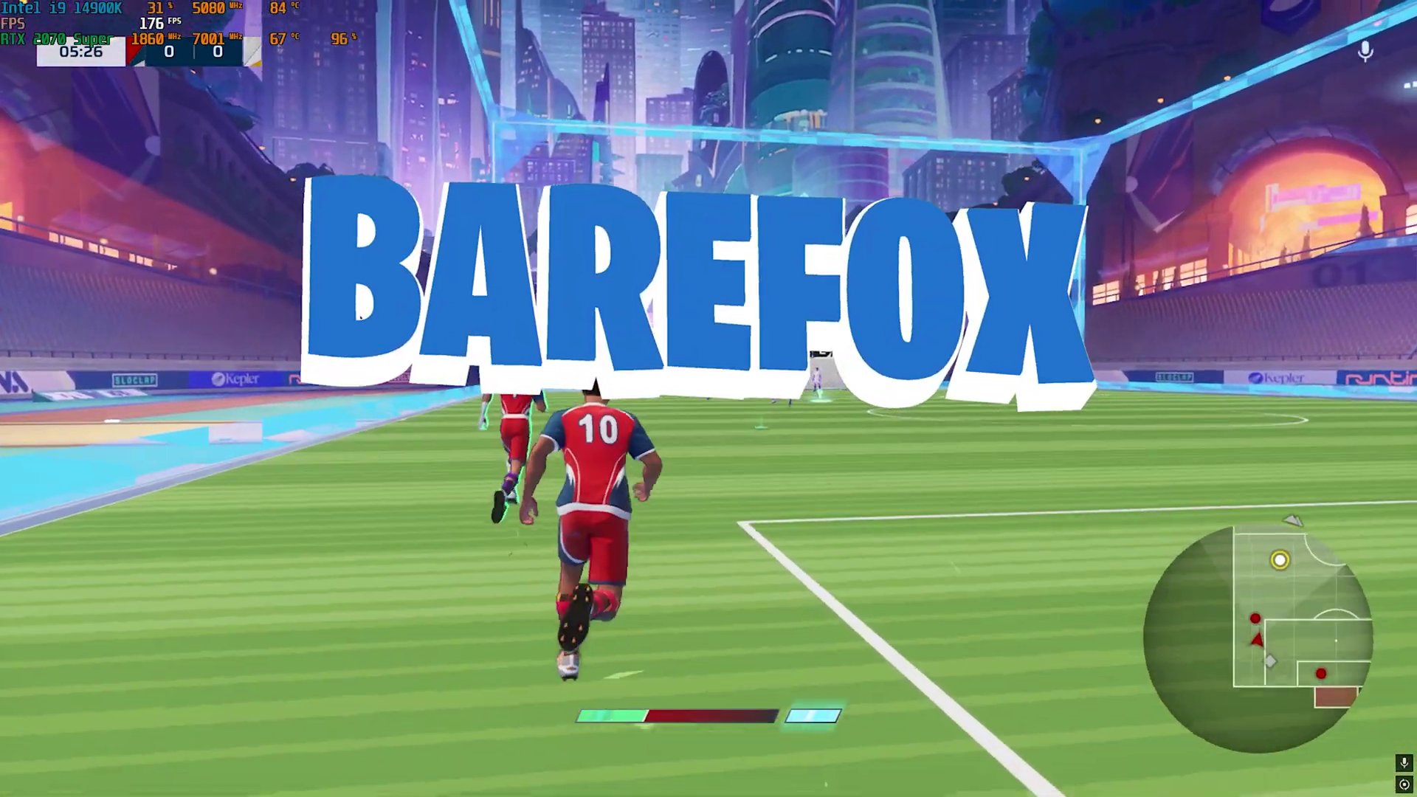